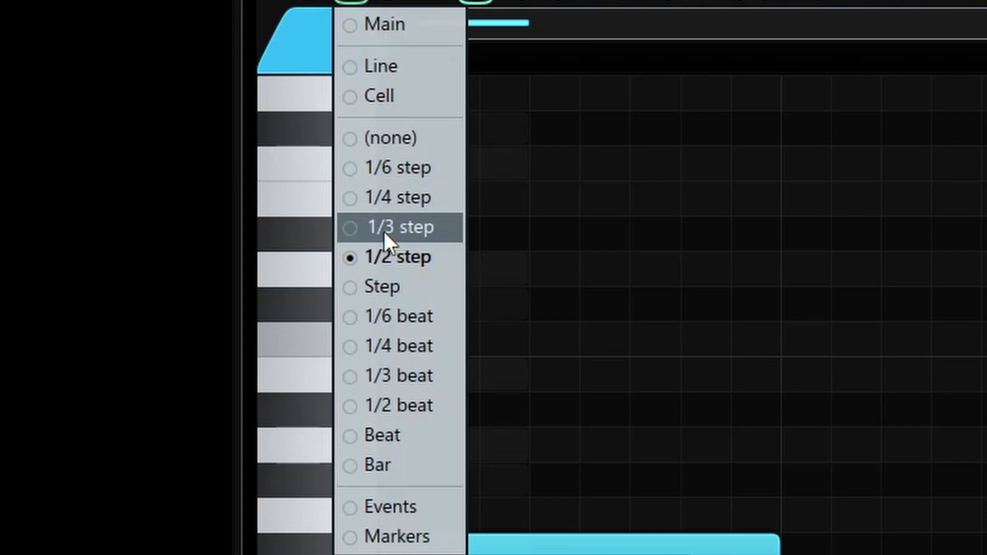
With 1/3 step snapping, add a half-bar F4 in the second half of bar 2 and an F#4 from bar 3 into early bar 4
click(384, 232)
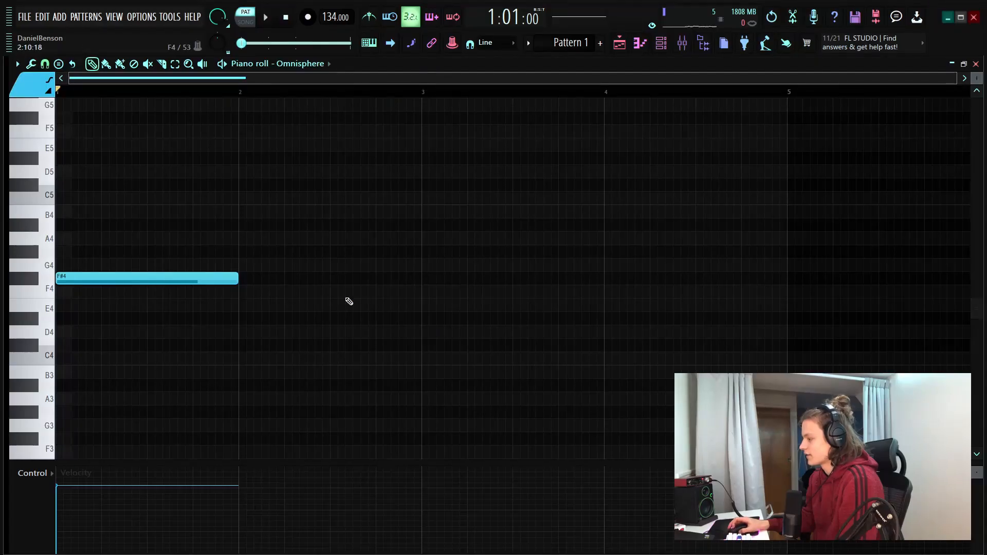
click(332, 292)
key(space)
click(425, 278)
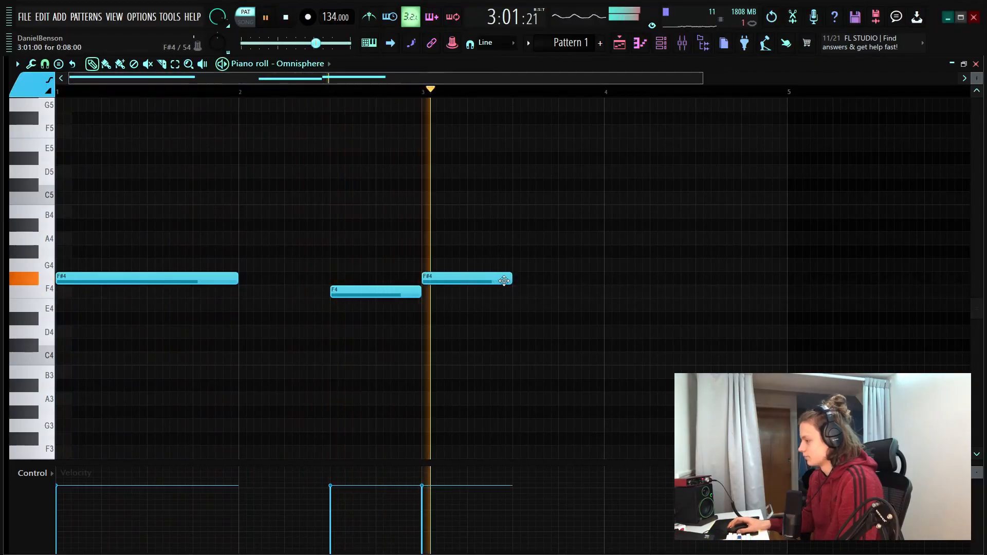
drag(512, 277, 646, 277)
key(space)
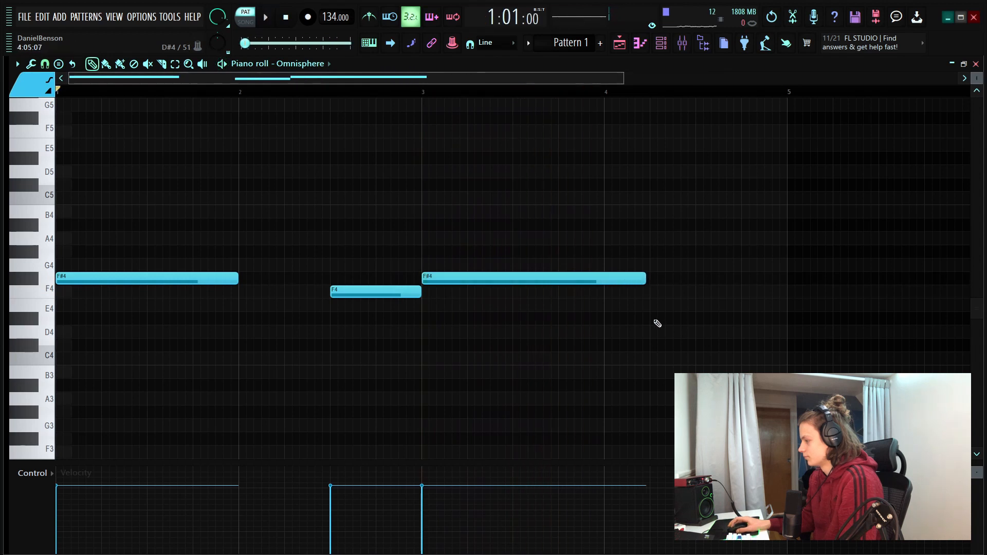
Add a D4 note at 4:09:00 and shorten it to half a bar so it ends with bar 4
click(652, 317)
right_click(659, 321)
click(653, 330)
right_click(661, 336)
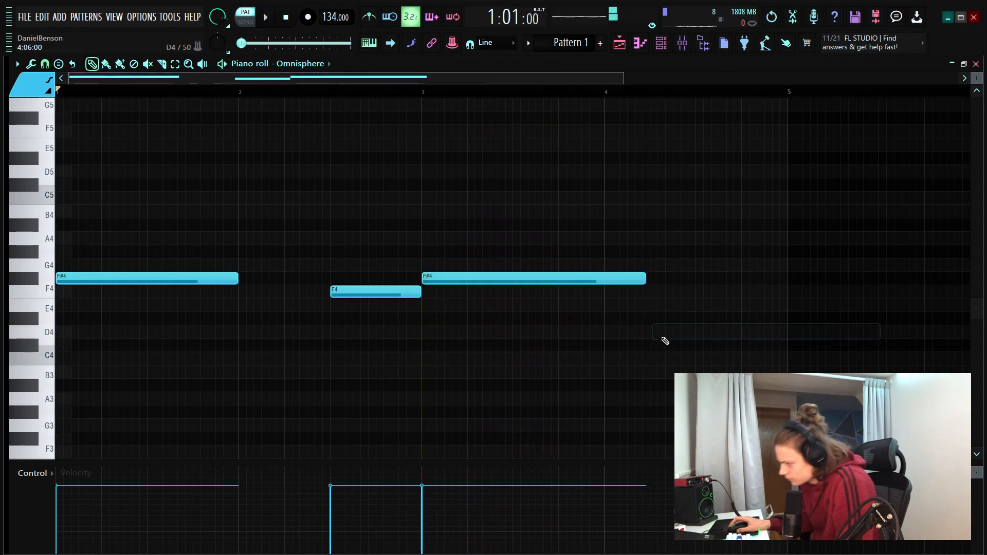
click(653, 332)
key(space)
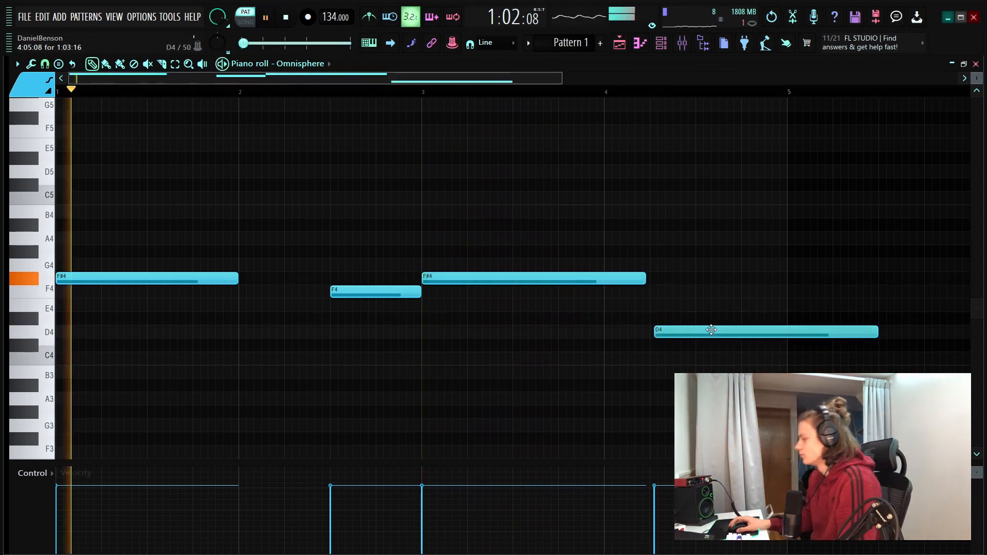
mouse_move(703, 334)
mouse_down()
mouse_move(739, 335)
mouse_move(700, 335)
mouse_up()
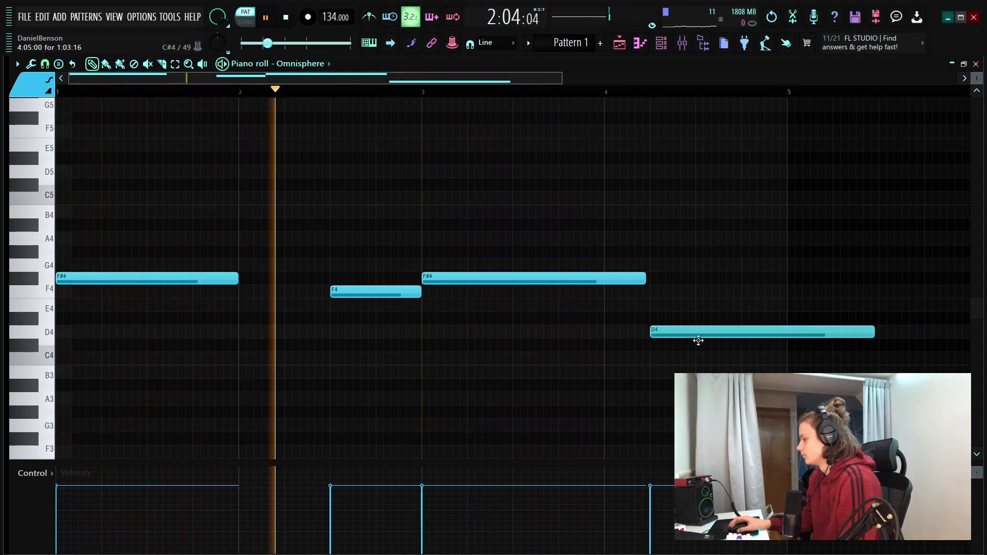
drag(772, 334, 819, 334)
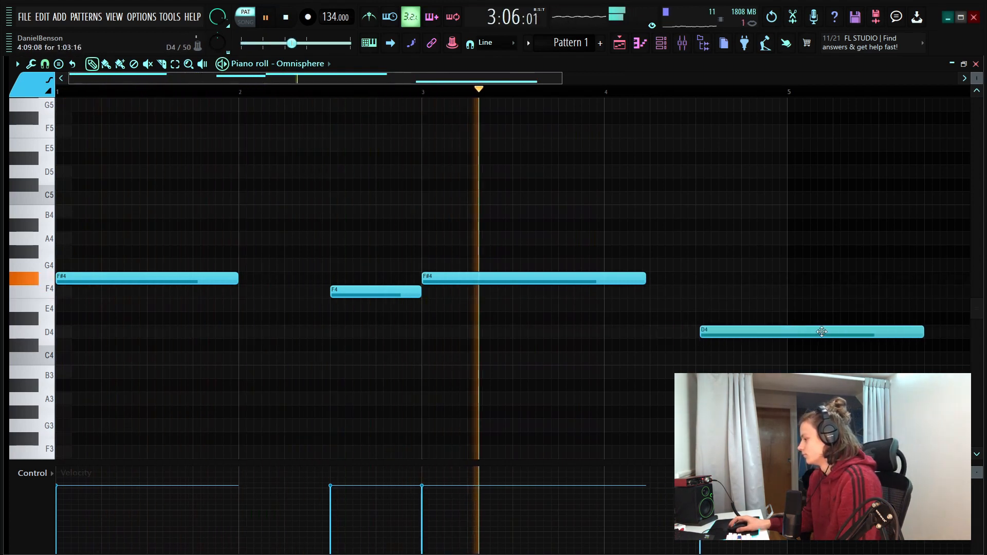
drag(913, 334, 787, 337)
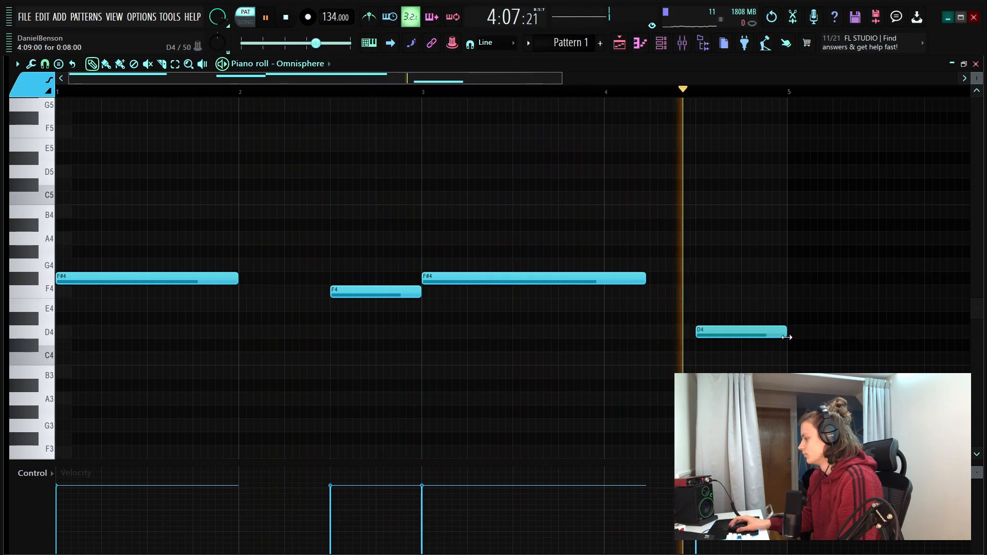
Apply legato so both F#4 notes extend to the start of the note that follows them
key(space)
click(789, 294)
key(ctrl+l)
right_click(789, 294)
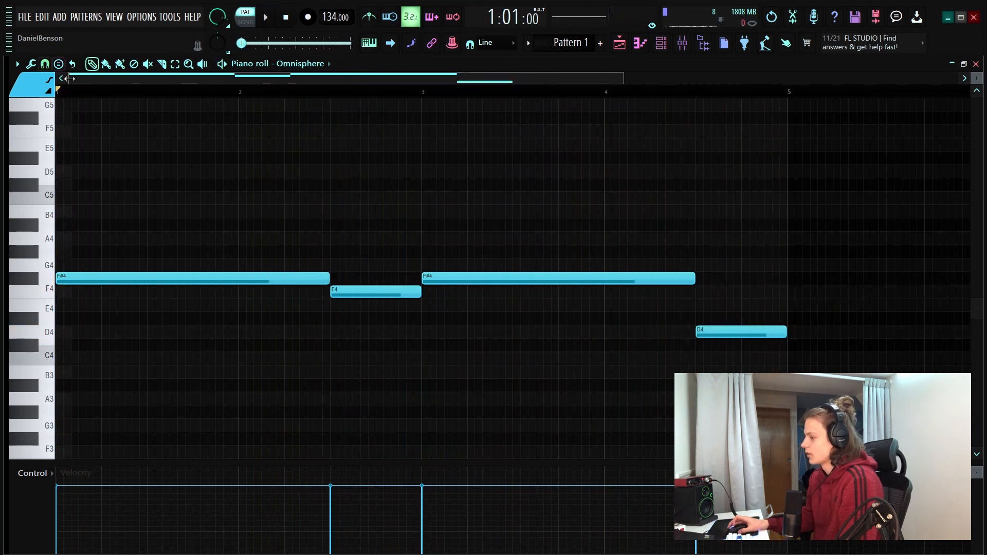
Add A4 and C#5 above the first F#4, matching its start and length
scroll(84, 93, up, 4)
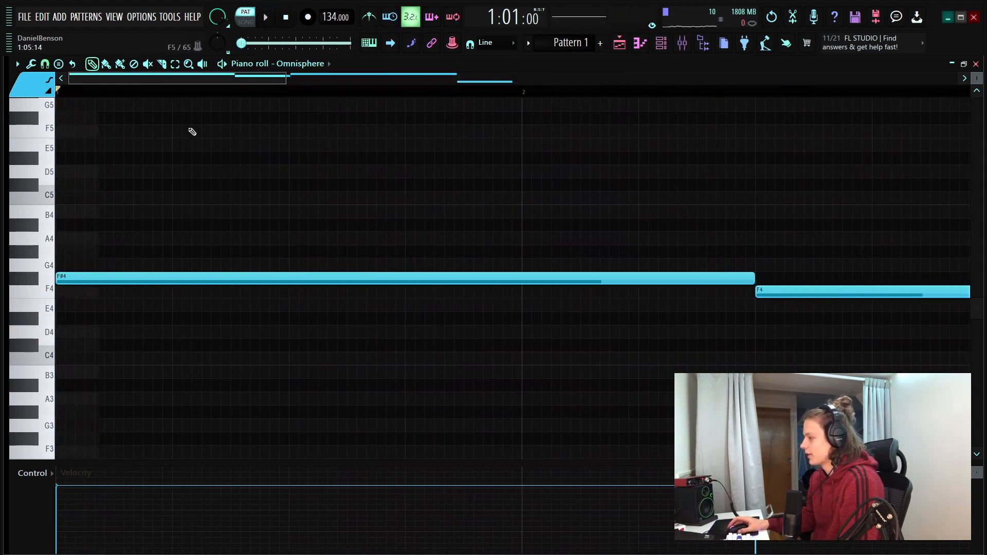
scroll(119, 100, down, 3)
scroll(139, 287, up, 1)
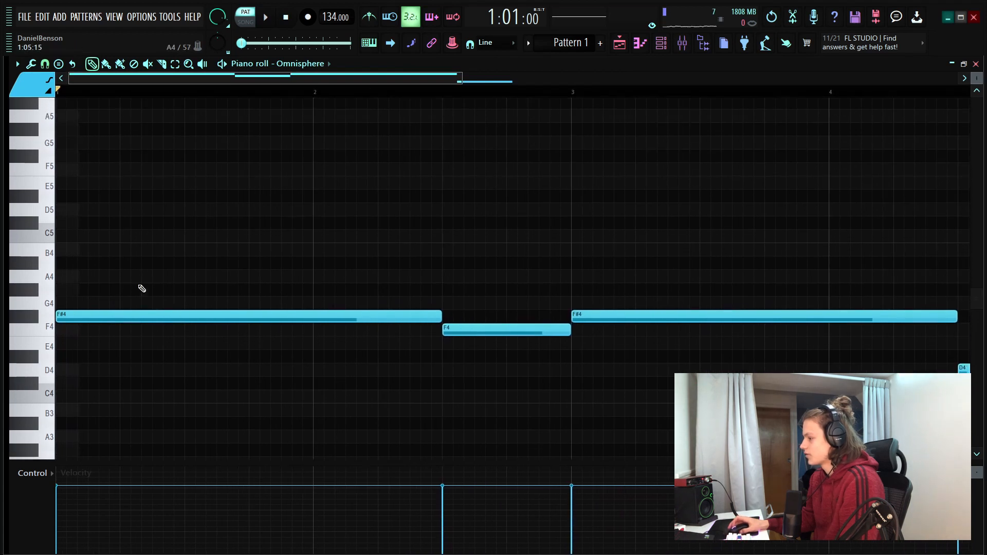
click(81, 273)
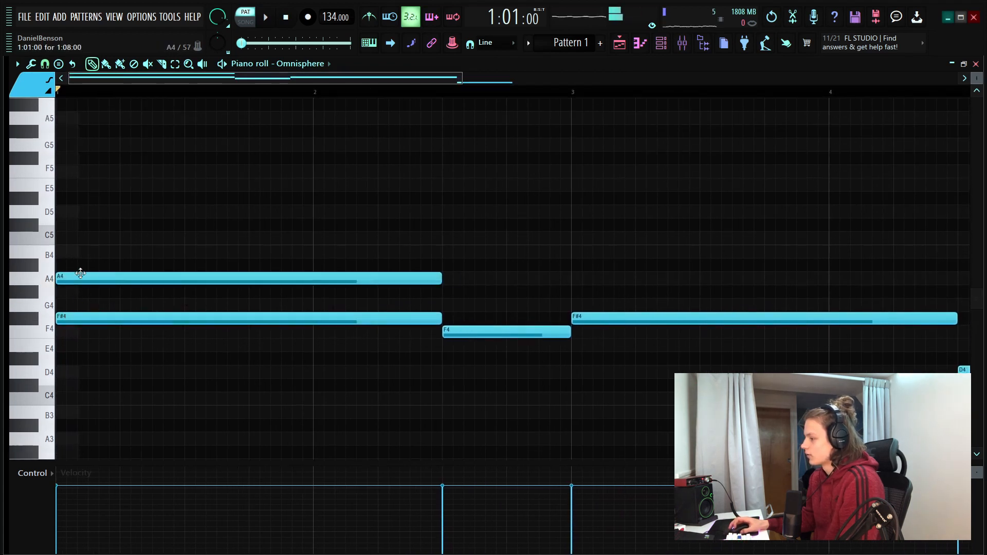
click(82, 226)
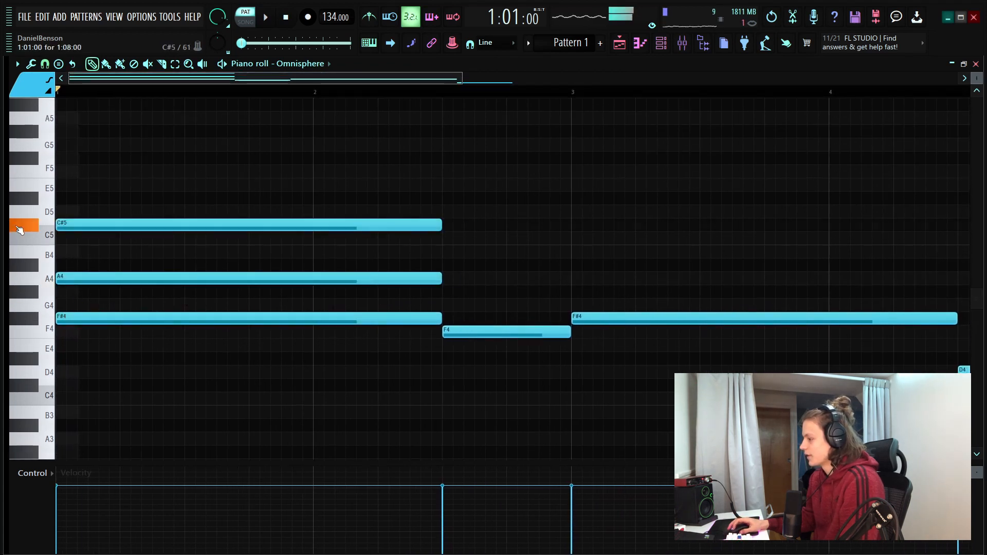
Raise the first chord's A4 by one octave and play the chord back
click(115, 283)
key(ctrl+Up)
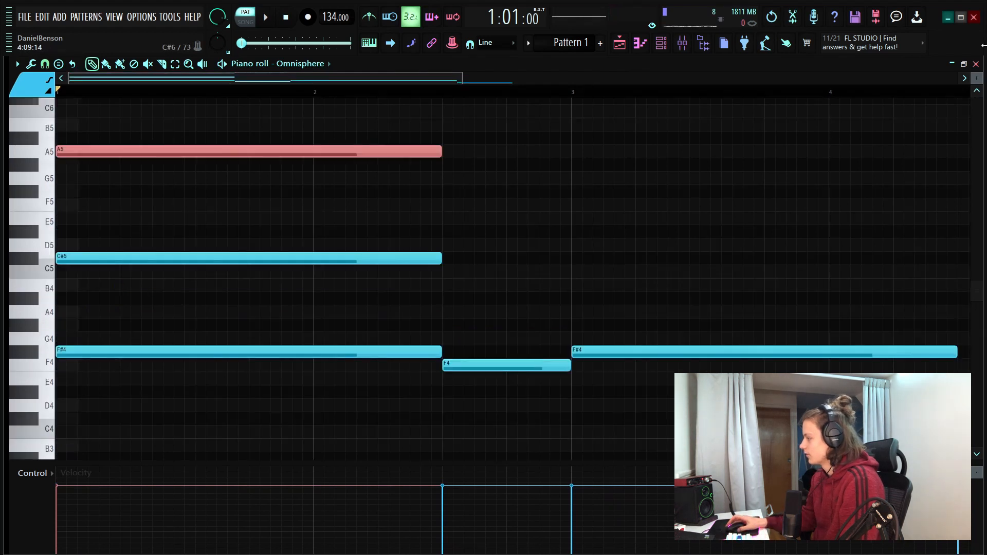
key(space)
Build the chord over the F4 in bar 2 with B4 and G#5, aligned to its start and length
drag(977, 78, 977, 87)
scroll(355, 110, down, 1)
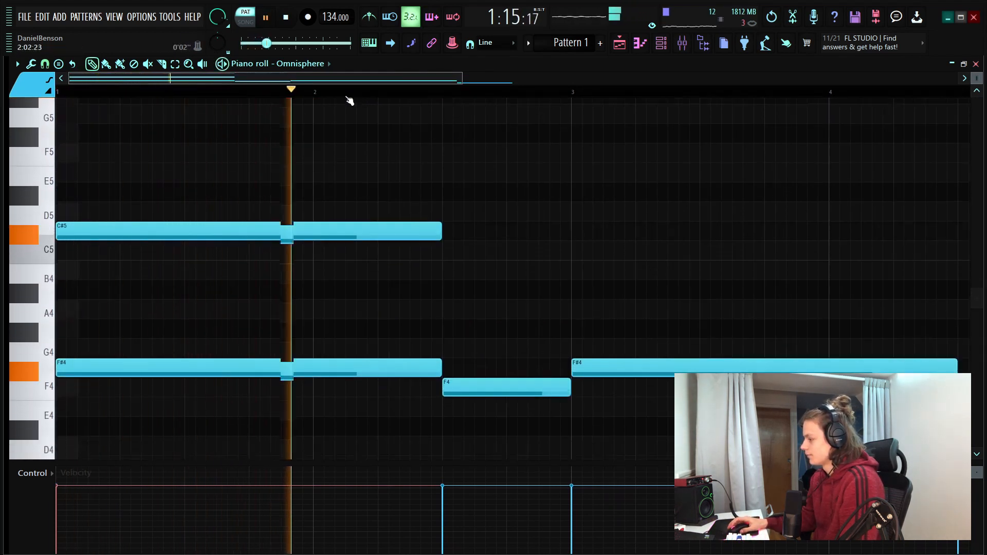
scroll(349, 101, down, 2)
key(space)
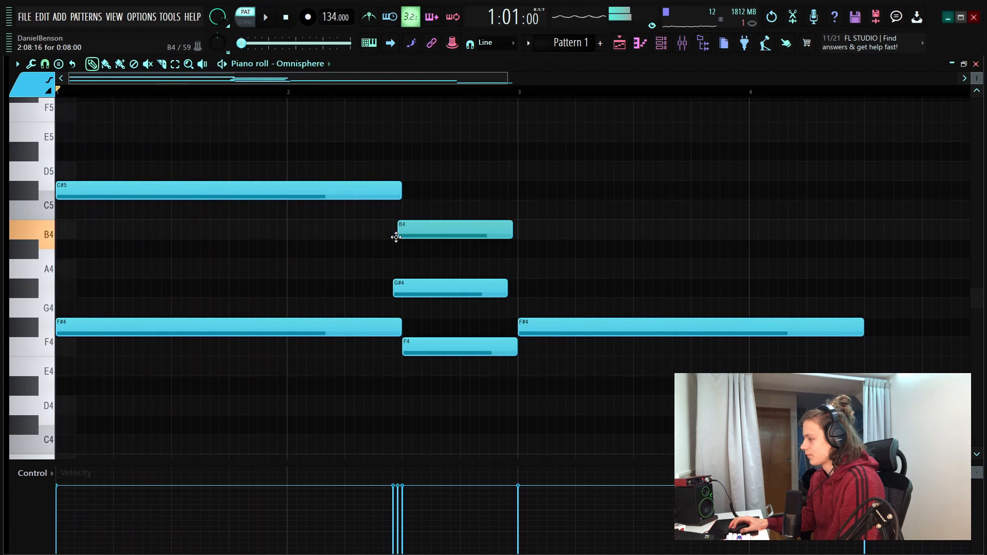
key(ctrl+Up)
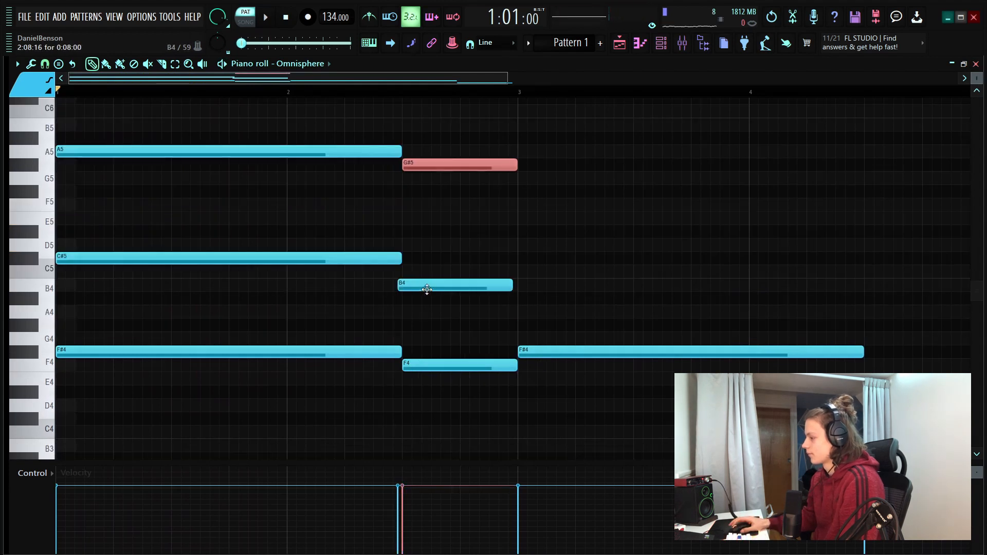
click(446, 260)
right_click(469, 262)
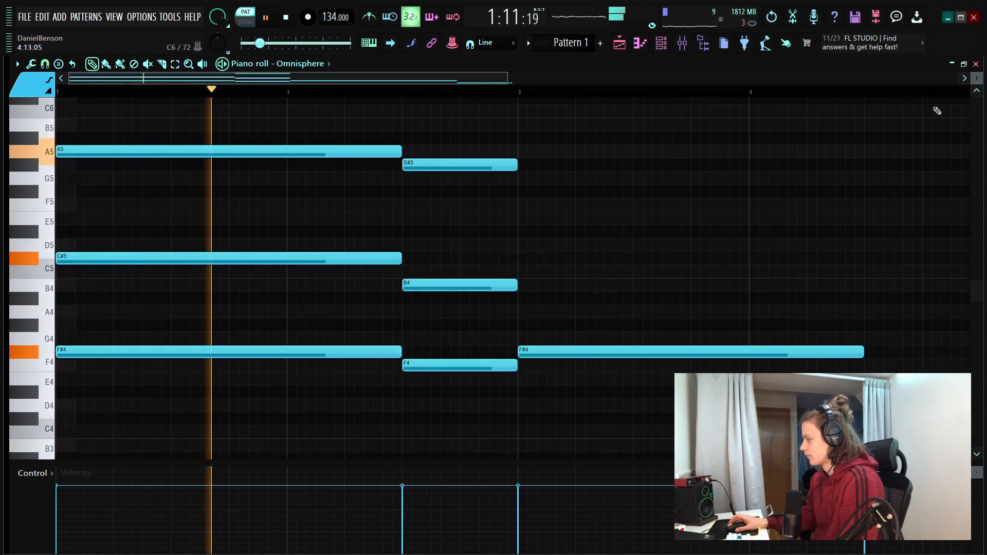
Add C#5 and A5 above the F#4 starting at bar 3, matching its length
drag(977, 79, 977, 84)
drag(378, 109, 332, 291)
mouse_move(314, 252)
mouse_down()
mouse_move(679, 287)
mouse_move(756, 229)
mouse_move(777, 246)
mouse_up()
click(537, 192)
right_click(539, 194)
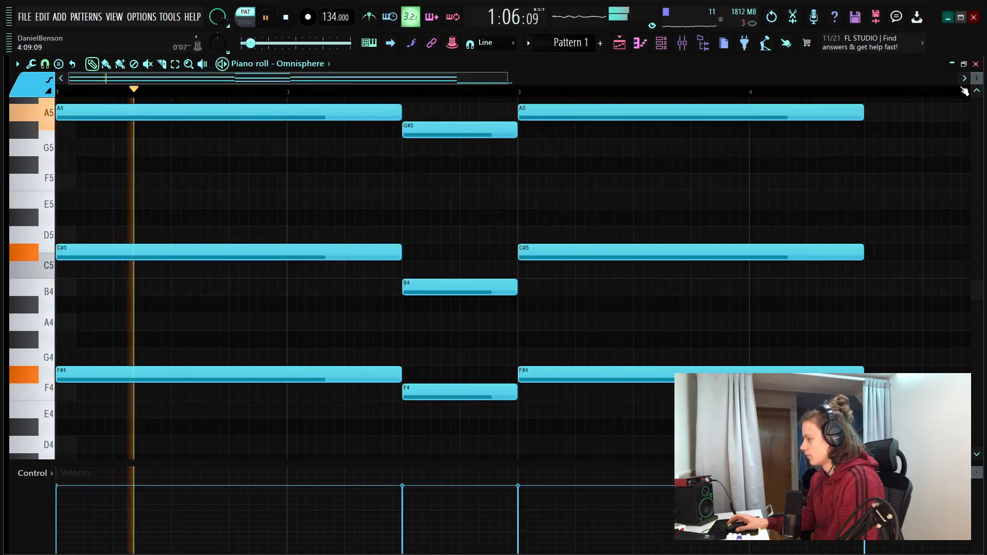
Add an F#5 between the C#5 and A5 of the first chord, matching their length, and preview it
drag(980, 77, 980, 77)
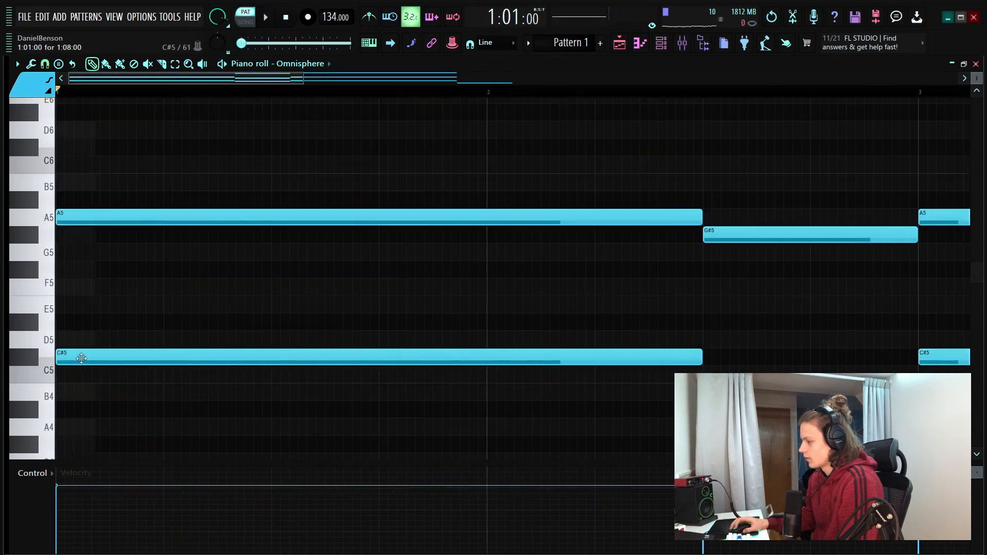
mouse_move(102, 287)
mouse_down()
mouse_move(137, 290)
mouse_move(114, 266)
mouse_up()
key(space)
key(space)
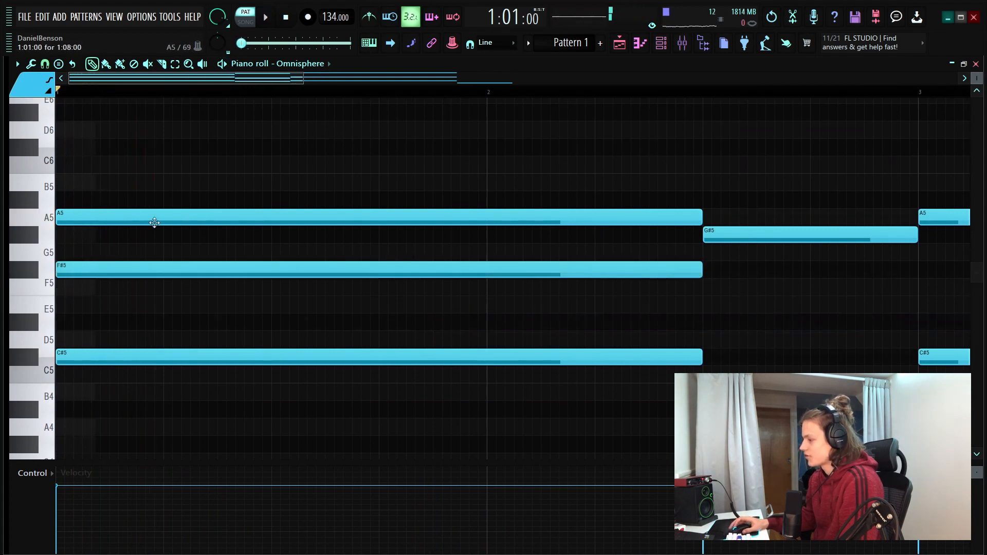
Stagger the first chord's C#5, F#5 and A5 in ascending order, moving F#5 to 1:01:16, and preview the strum
drag(125, 215, 126, 356)
click(160, 307)
right_click(171, 308)
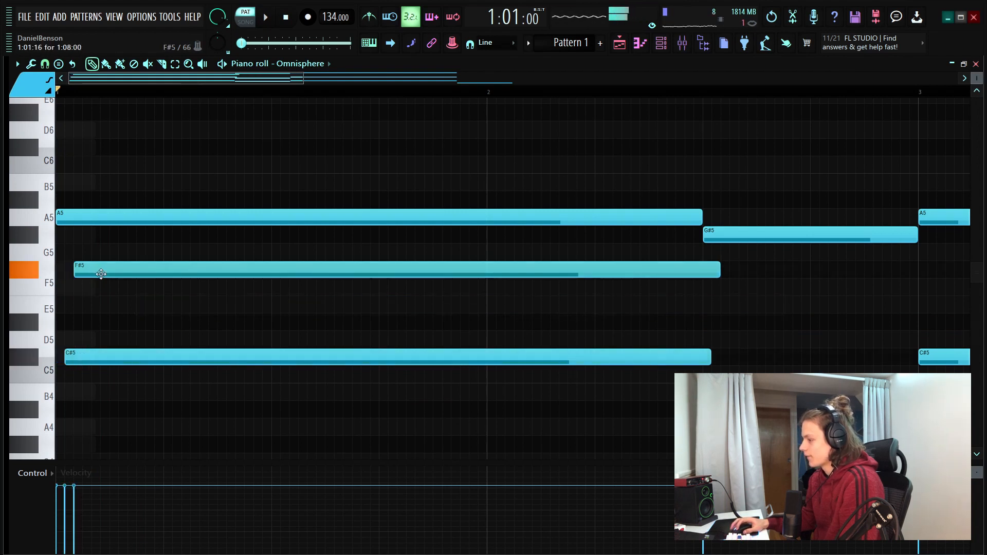
drag(123, 221, 132, 221)
key(space)
key(space)
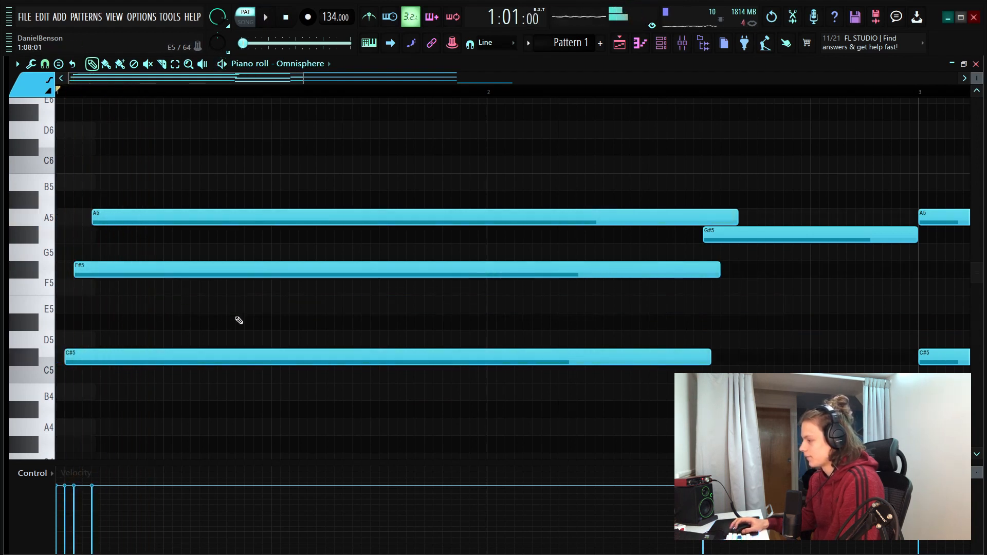
key(space)
key(space)
click(214, 308)
right_click(245, 310)
Add a C#6 note at 1:09:00 above the first chord, discarding the D6 trial note
scroll(125, 90, up, 2)
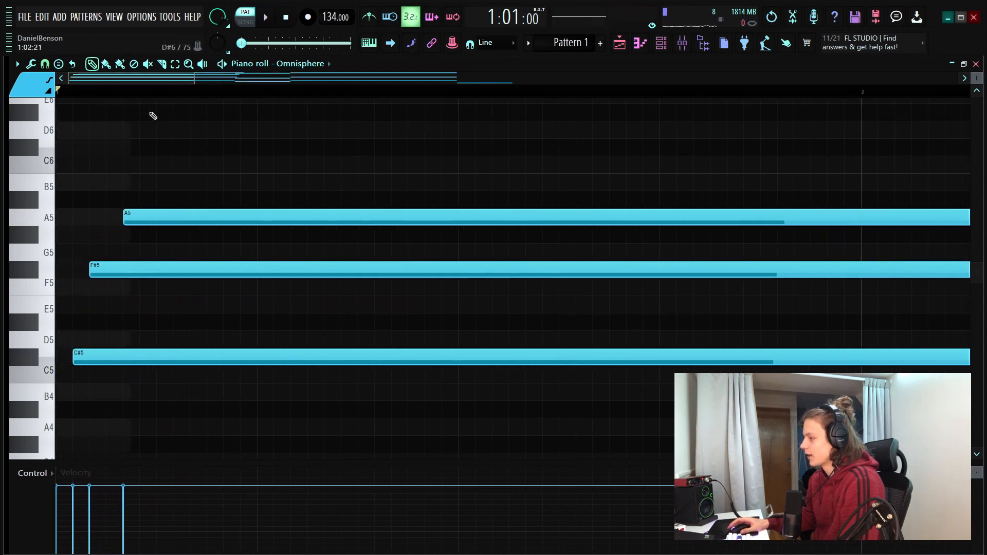
scroll(144, 94, down, 3)
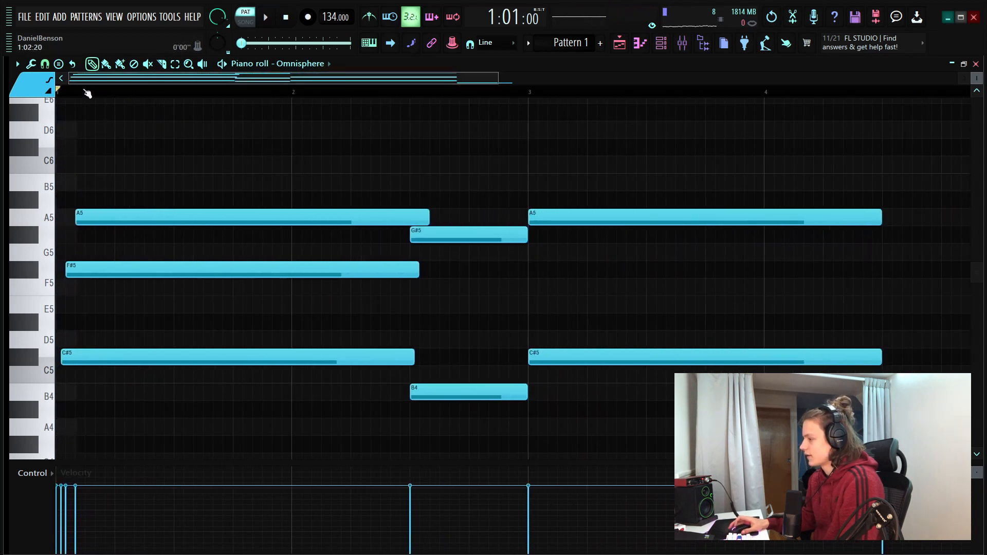
scroll(86, 91, up, 1)
scroll(108, 90, up, 1)
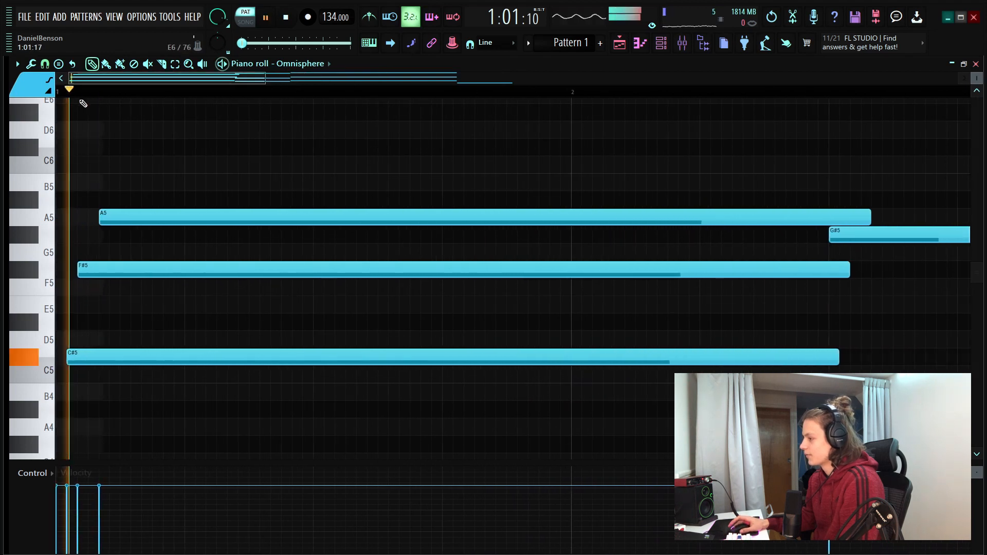
scroll(322, 247, up, 3)
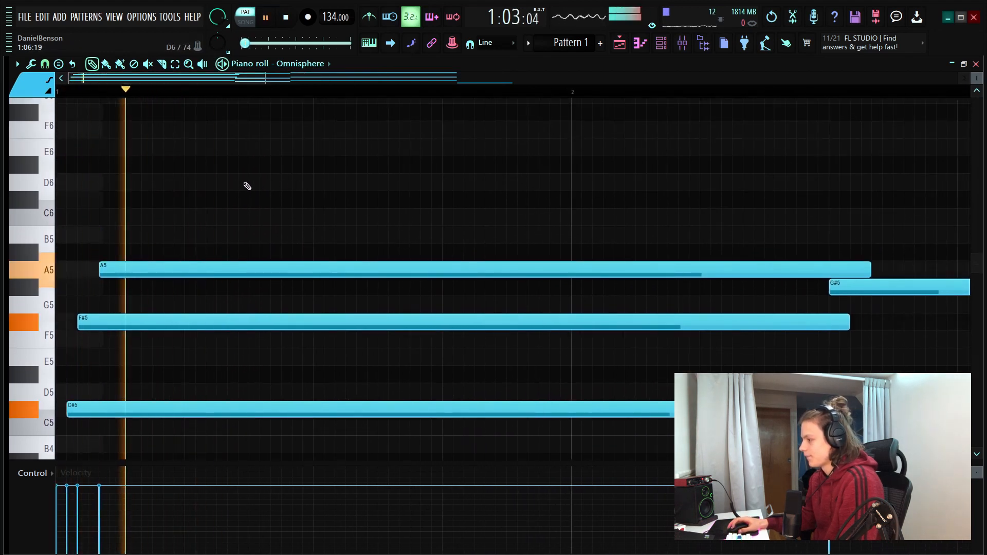
click(317, 182)
key(space)
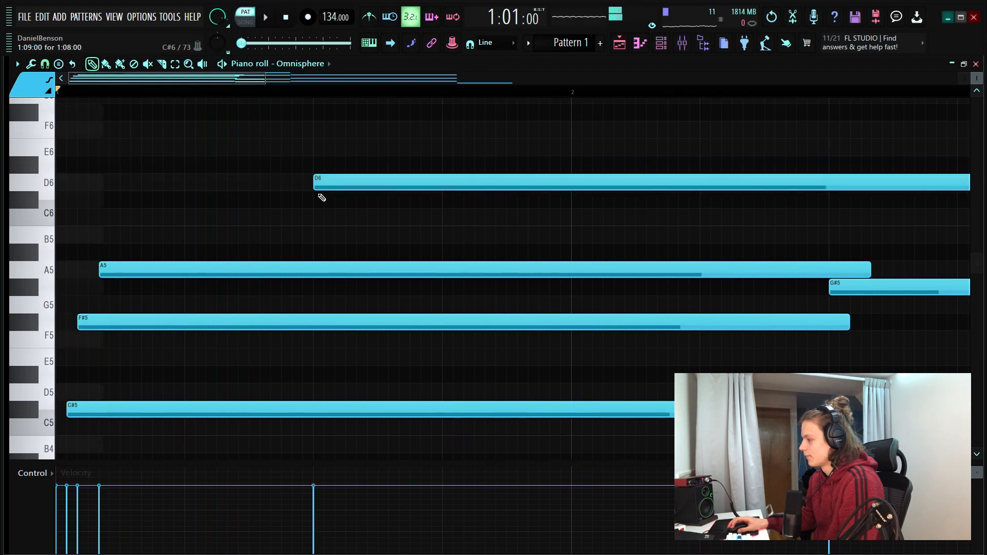
right_click(319, 185)
click(318, 198)
key(space)
Shorten the C#6 note above the first chord to 1/3 step
scroll(309, 93, down, 4)
key(space)
key(space)
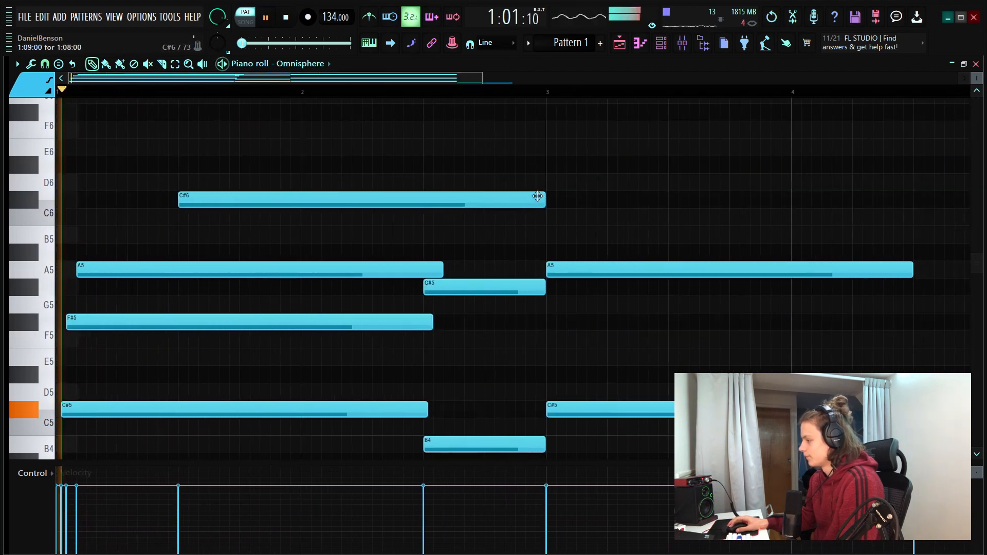
key(space)
drag(538, 196, 321, 217)
scroll(179, 95, up, 3)
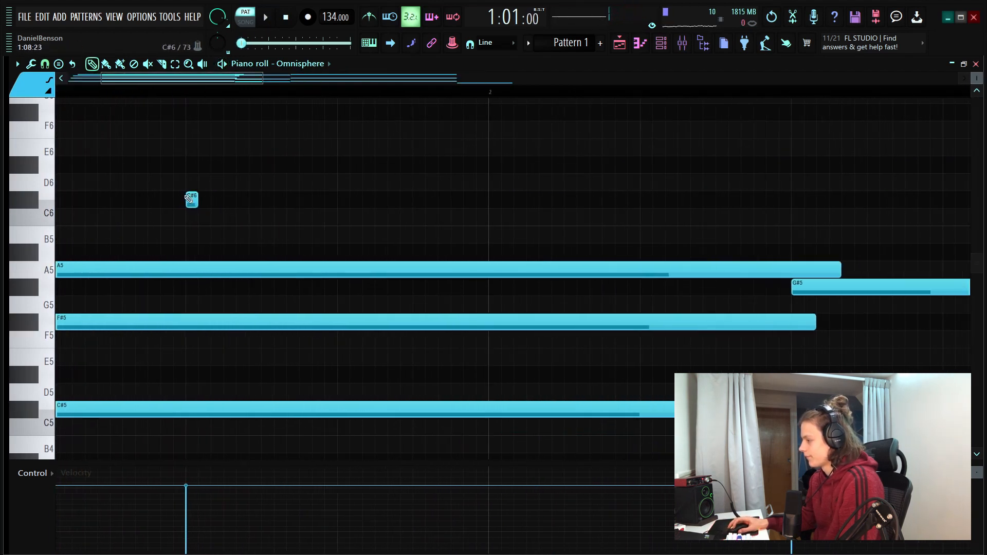
Repeat the short C#6 twice, the last at 1:10:08, and extend the three notes to connect, ending at bar 2
click(244, 203)
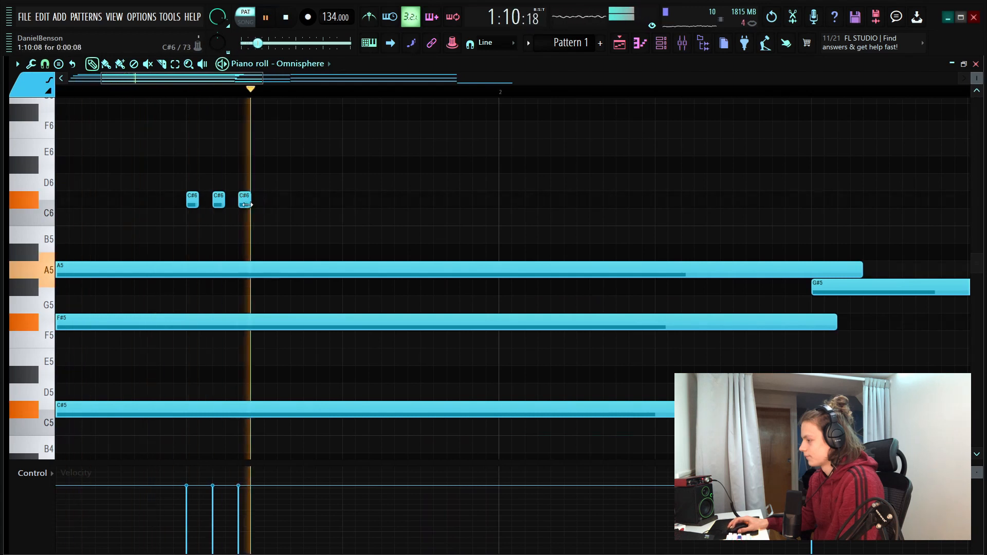
key(space)
drag(267, 175, 192, 225)
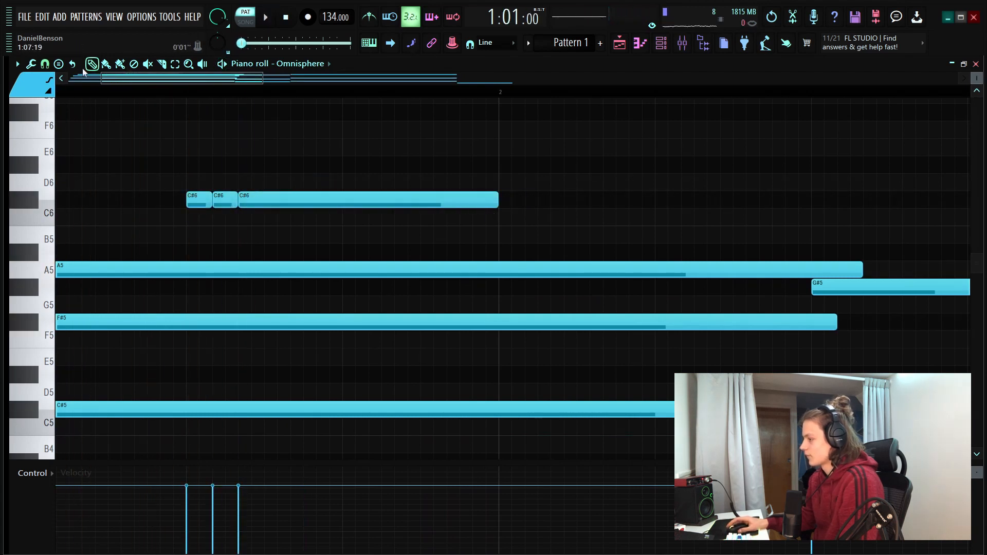
Ramp the velocities of the three C#6 notes downward from first to last and preview the result
scroll(123, 92, down, 3)
drag(463, 175, 229, 208)
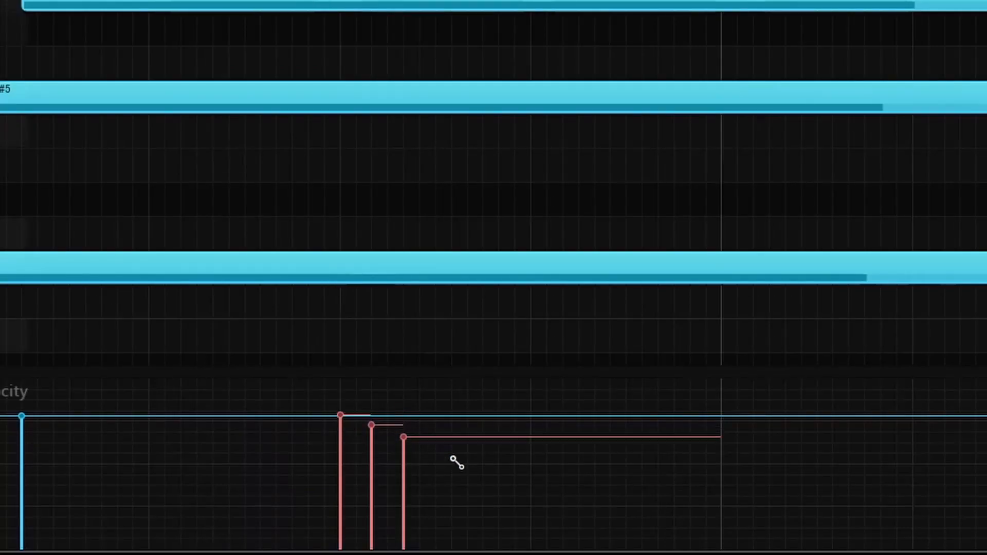
key(space)
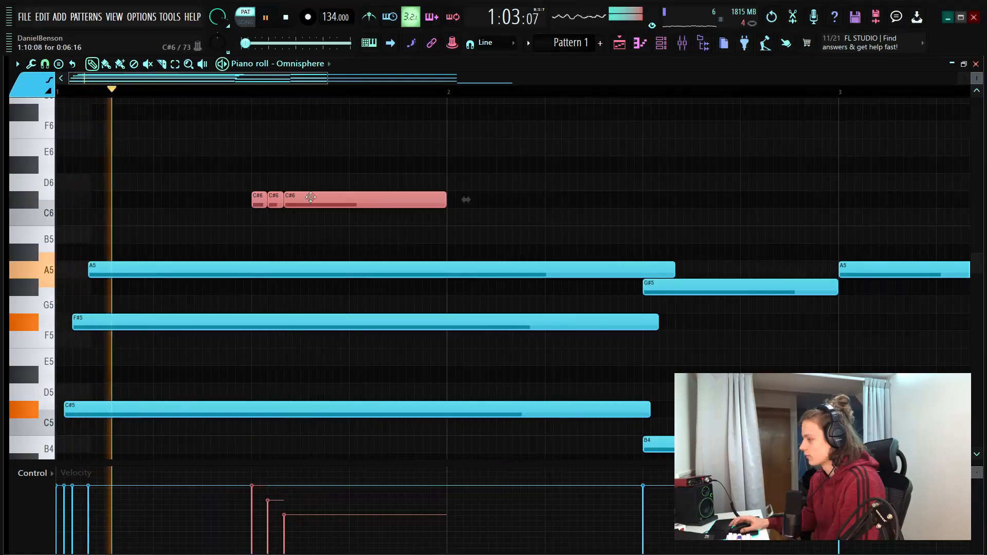
click(330, 230)
right_click(332, 230)
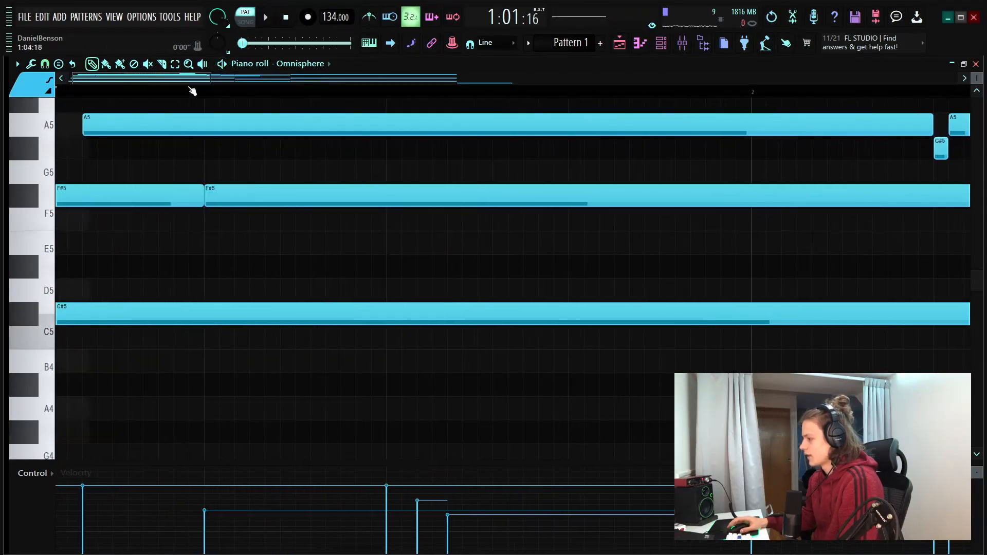
Shorten the long F#5 to end at 1:09:00 and add a short F5–F#5–F5 run beneath the C#6 notes, extending the last F5 to 1:13:00
ctrl+click(536, 185)
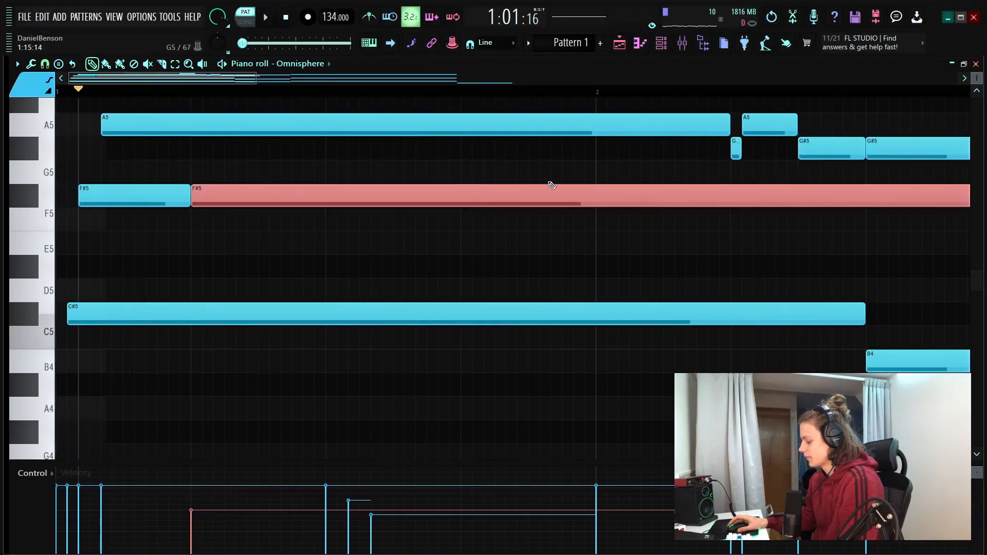
key(shift+d)
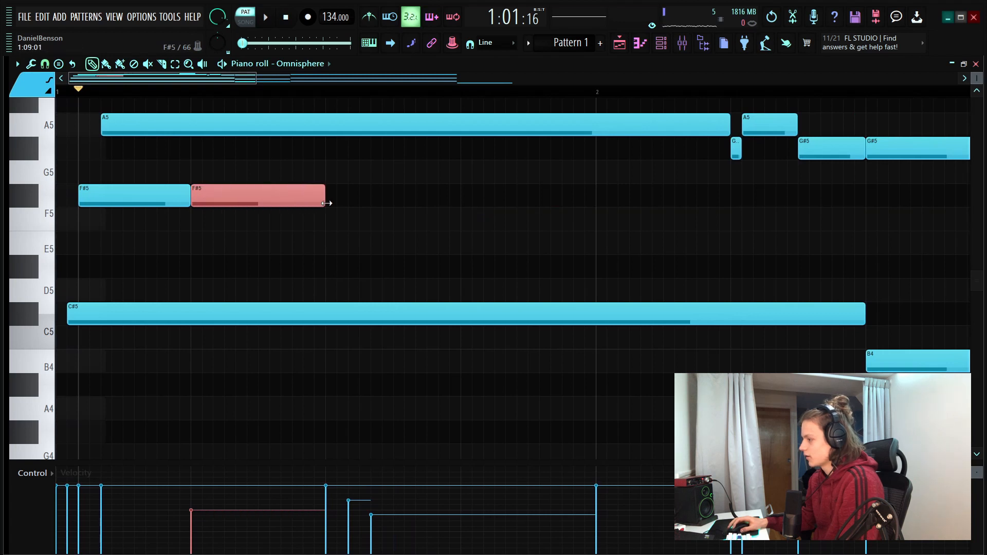
scroll(339, 263, up, 3)
click(337, 288)
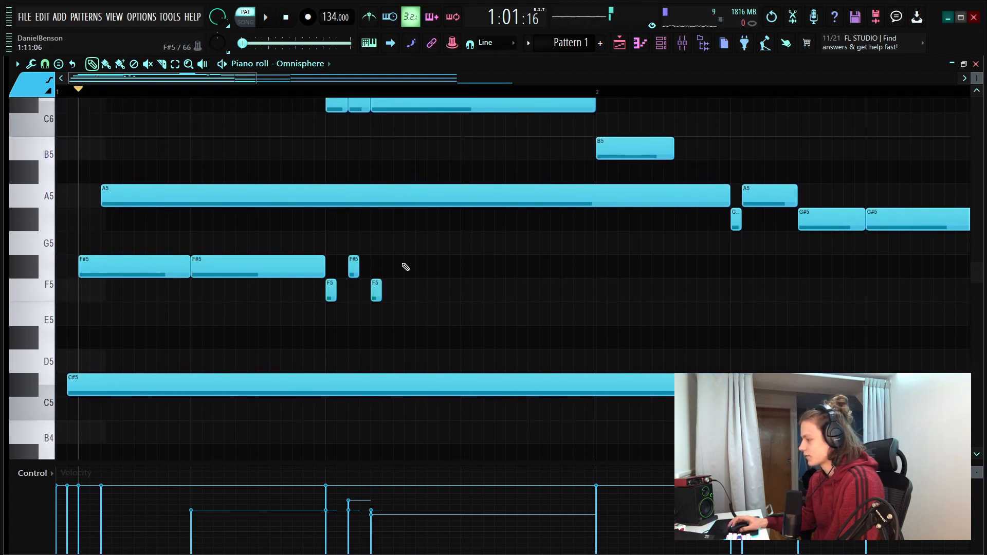
key(space)
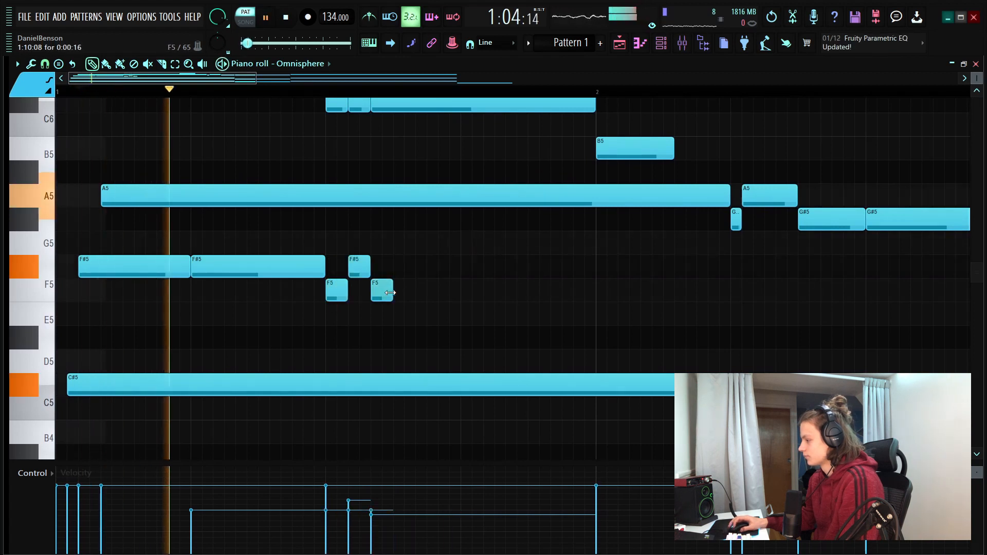
drag(392, 291, 459, 297)
key(space)
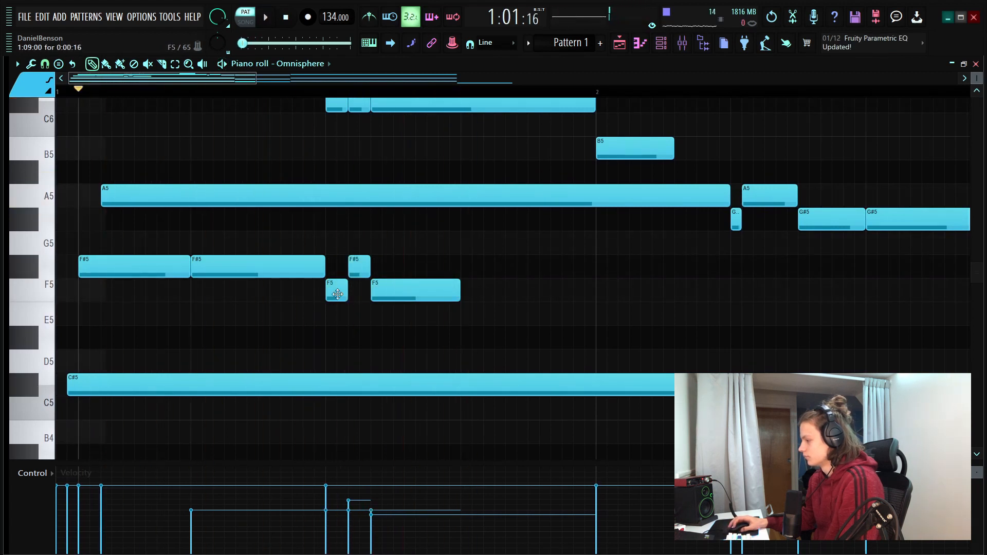
Raise the short run to F#5, G#5 and F#5, and extend its last F#5 to 1:13:00
key(space)
drag(355, 230, 350, 234)
right_click(391, 295)
click(384, 269)
key(space)
key(space)
drag(392, 272, 464, 275)
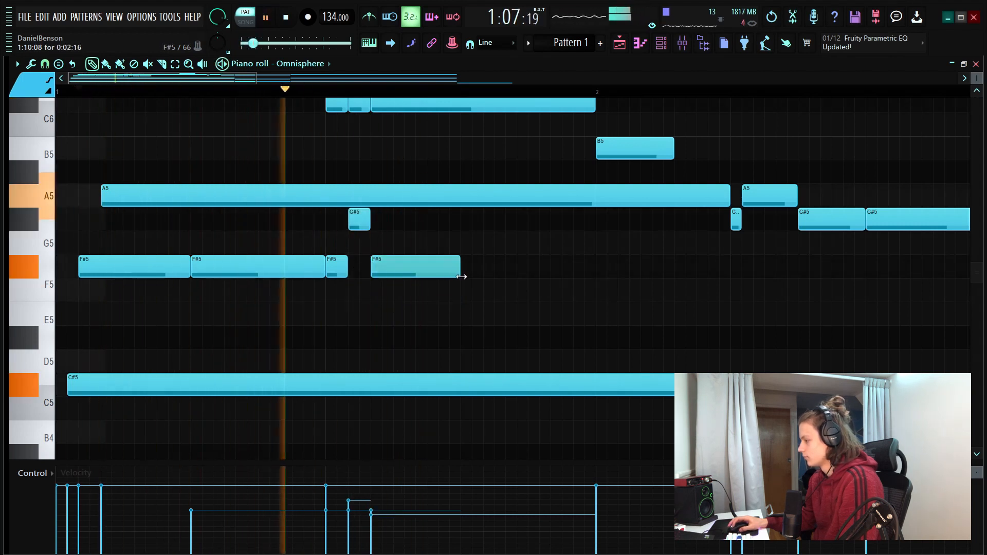
Reduce the run to two short G#5 notes starting at 1:09:00 and raise the second one's velocity to match the first
key(space)
right_click(387, 276)
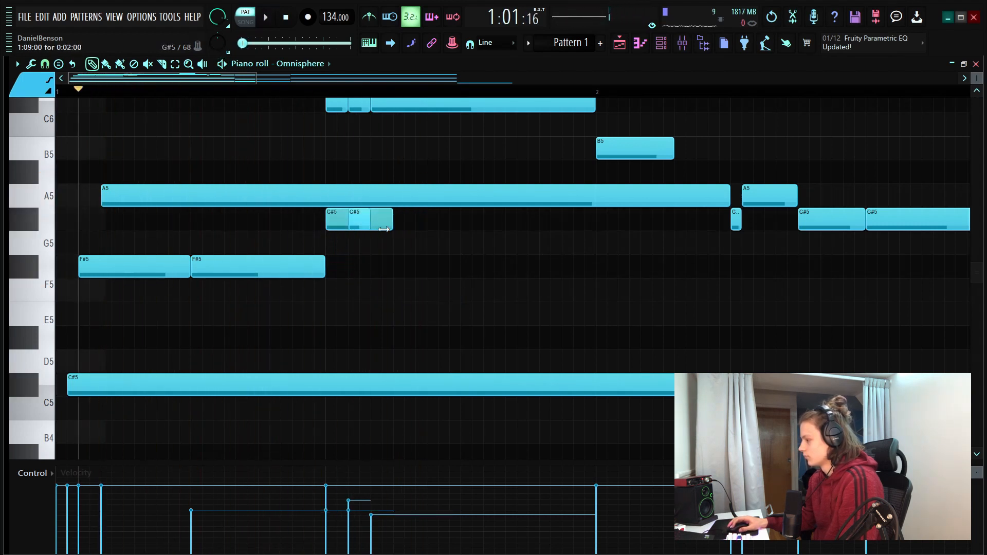
drag(260, 463, 259, 479)
click(326, 507)
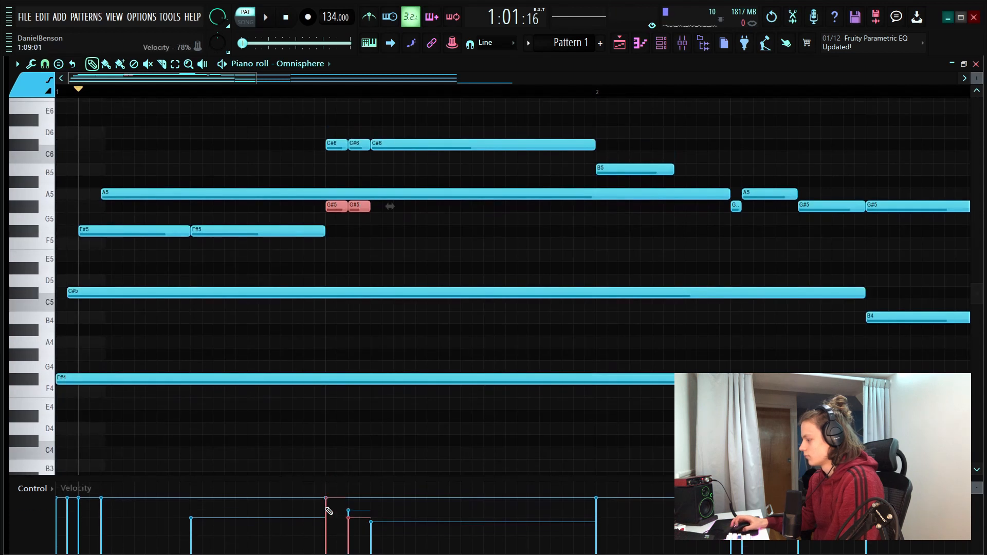
ctrl+click(394, 232)
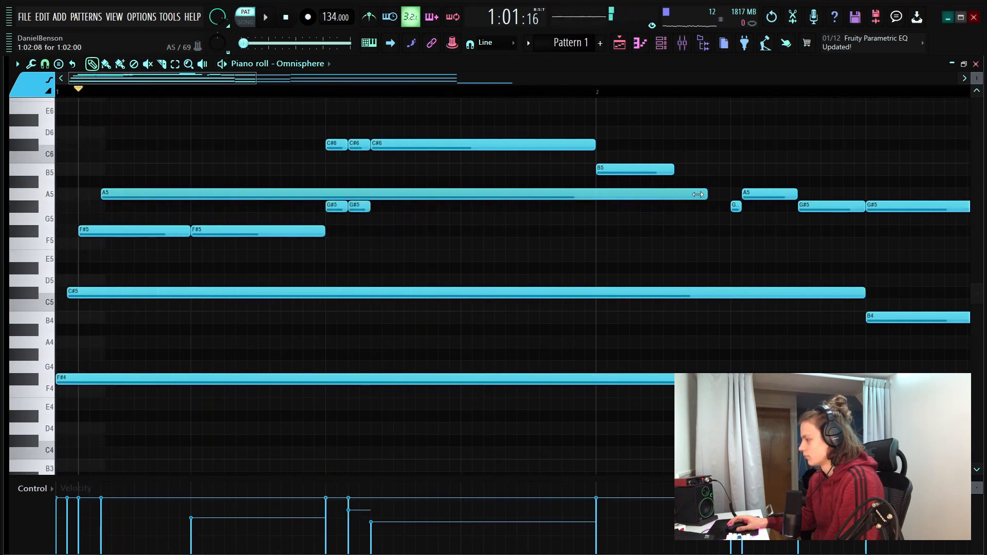
Shorten the first A5 to end at 1:09:00, and turn the second G#5 into an A5 extended to bar 2
key(space)
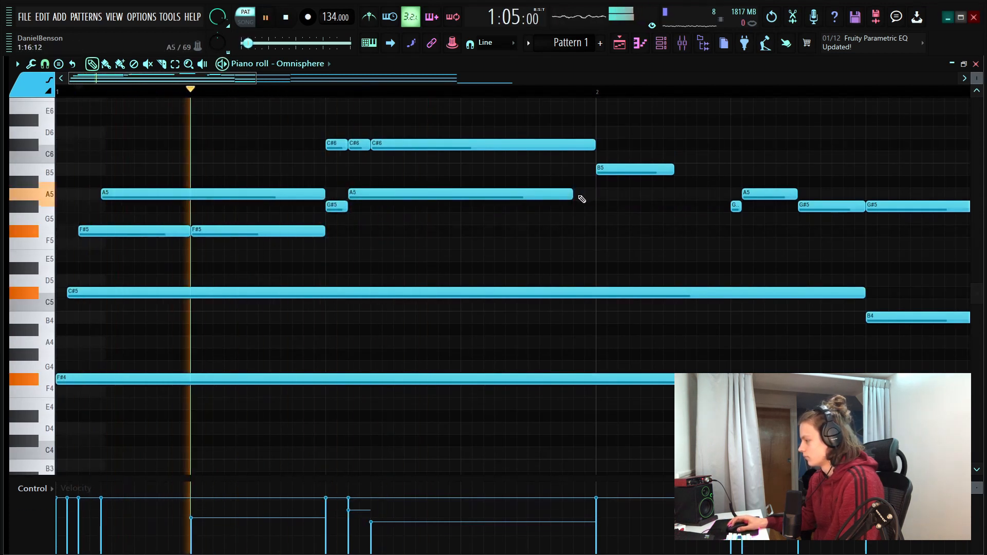
drag(572, 197, 595, 198)
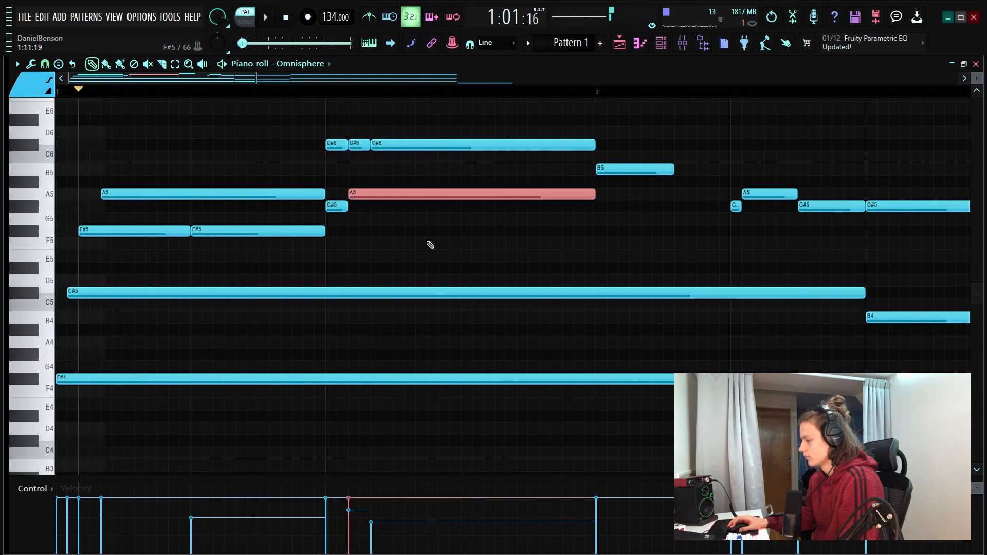
scroll(432, 245, down, 5)
key(space)
click(373, 218)
right_click(376, 220)
key(space)
Add a four-step F#5 at 1:11:00, followed by an F5 at 1:15:00, previewing the line
click(465, 229)
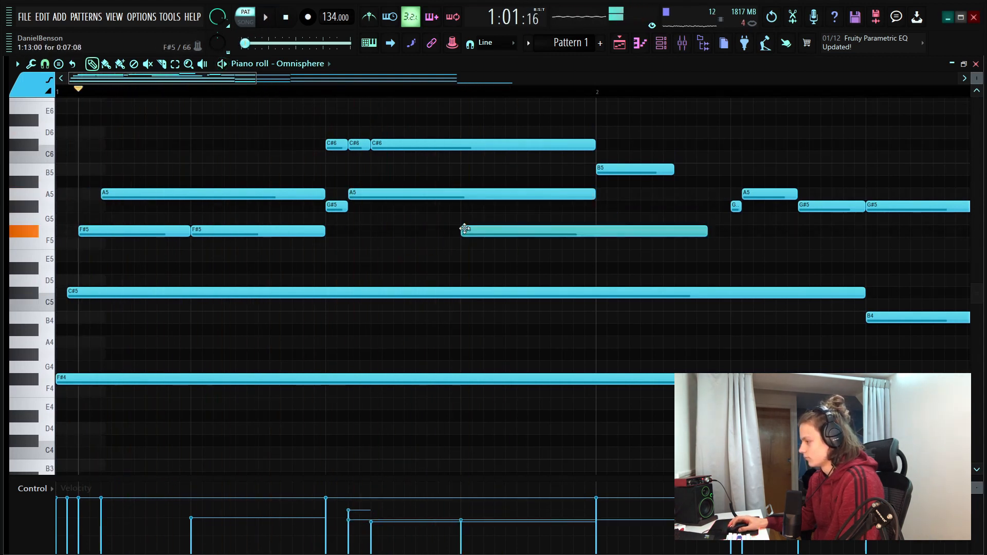
key(space)
drag(707, 232, 496, 233)
key(space)
key(space)
key(space)
key(space)
Trim the F5 to end at bar 2 and continue the inner line with an F#5 from bar 2 to 2:05:00
key(space)
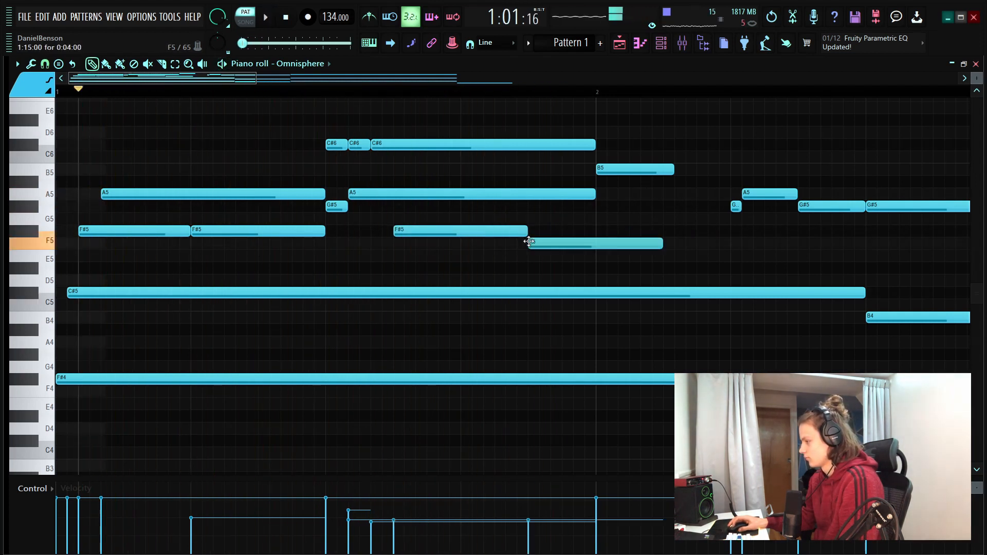
key(space)
drag(663, 244, 596, 244)
click(598, 231)
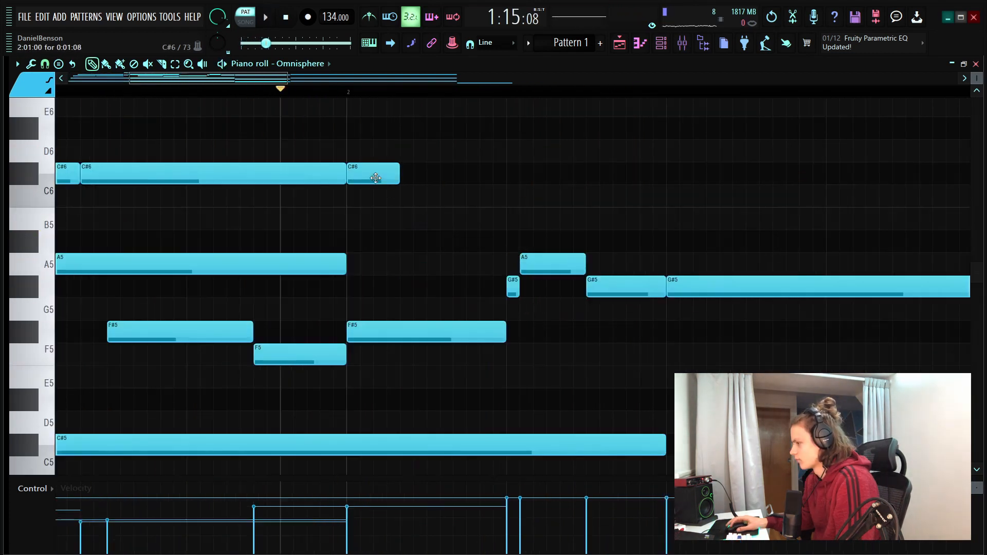
Add an A5 at 2:03:16, directly after the B5, and preview the melody over the first two bars
click(455, 268)
key(space)
key(space)
key(space)
scroll(321, 97, down, 3)
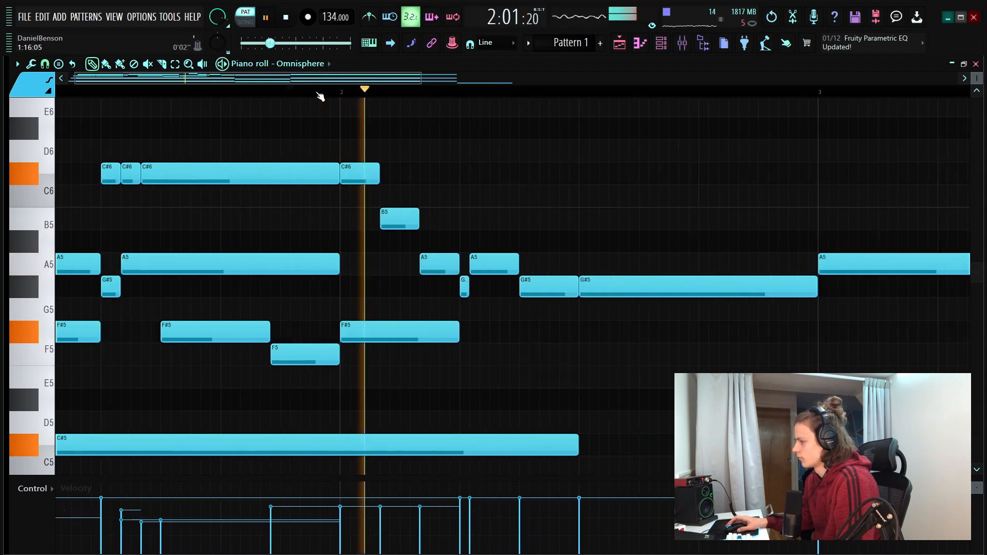
scroll(320, 97, down, 2)
key(space)
key(space)
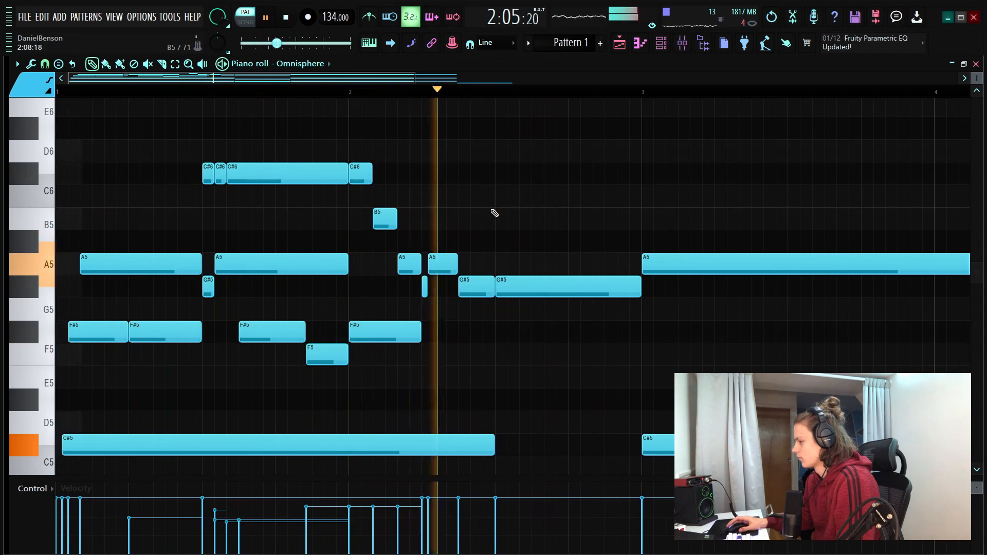
key(space)
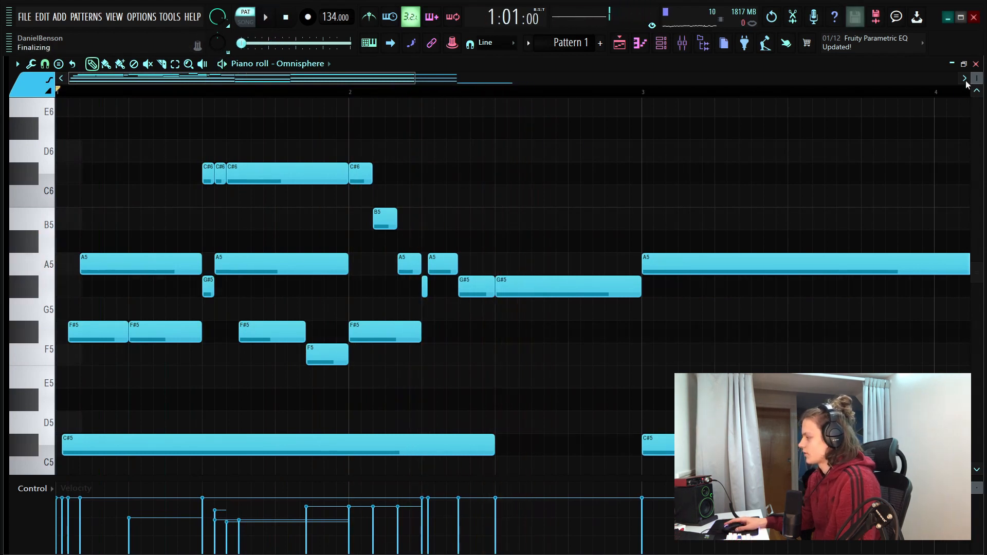
Duplicate the first chord's F#4 one octave lower as F#3 and reduce the new bass note's velocity
drag(976, 79, 976, 108)
scroll(265, 97, down, 2)
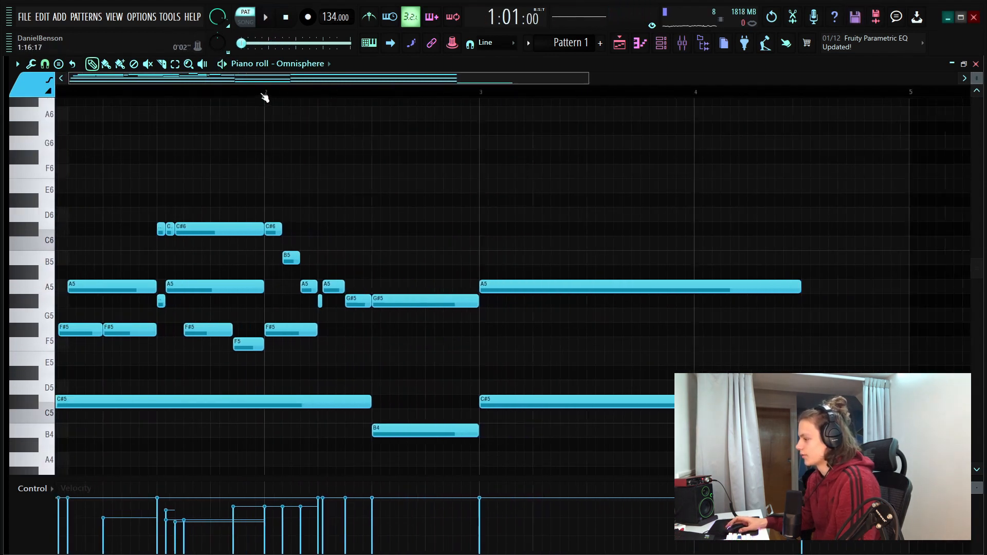
scroll(264, 96, down, 2)
scroll(129, 89, up, 4)
scroll(374, 317, down, 2)
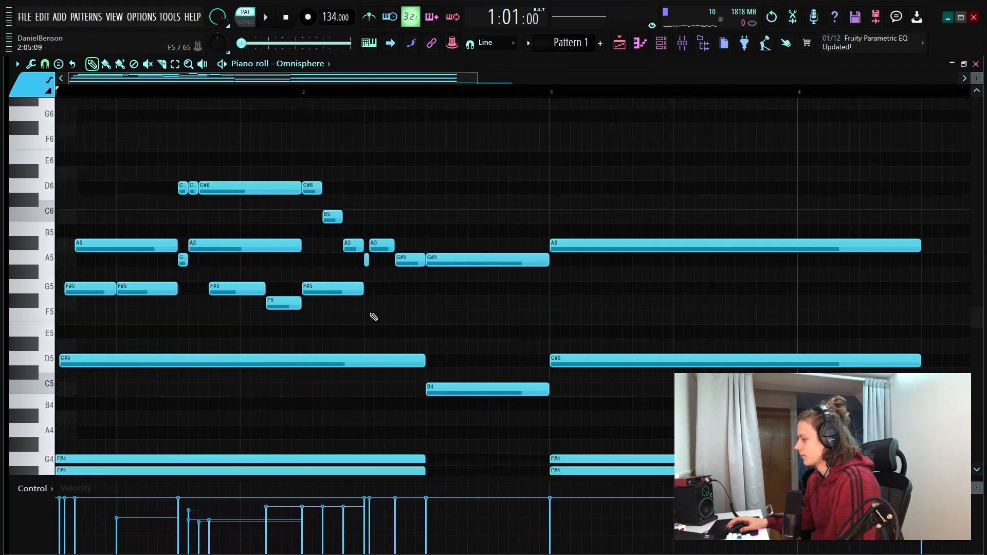
scroll(373, 317, down, 4)
click(289, 292)
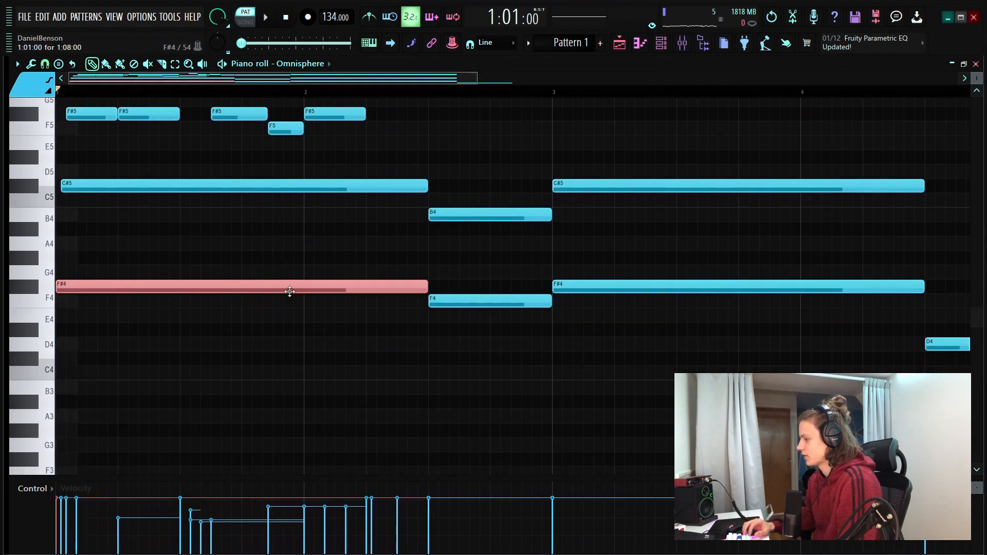
key(ctrl+Down)
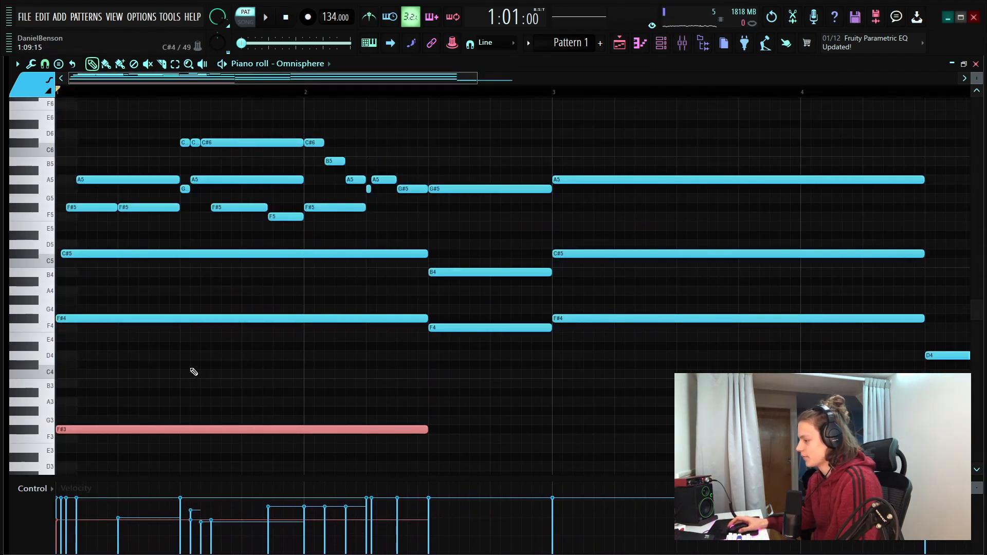
click(235, 371)
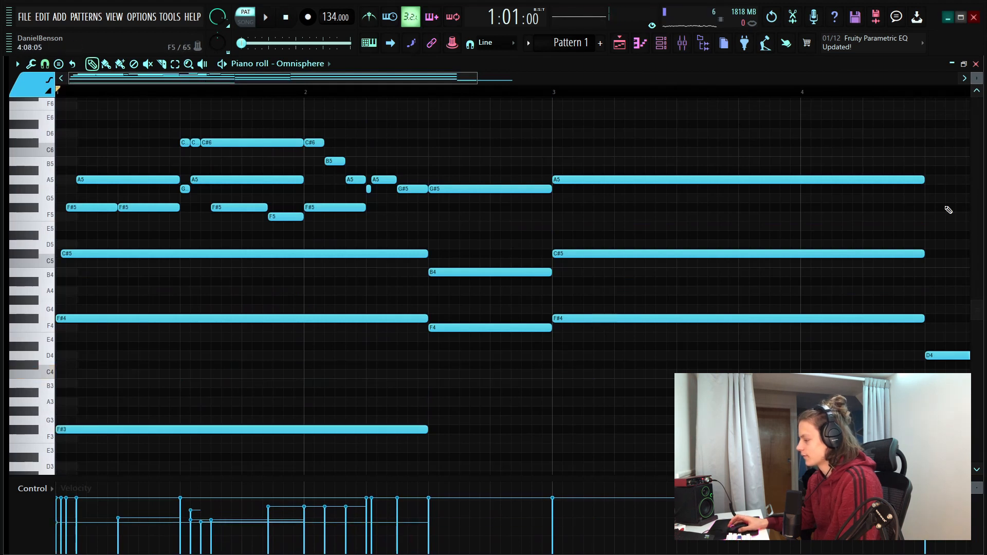
Delay the second chord's B4 and G#5 by 1/3 step, and retrigger B4, G#5 and an added F#5 as a strum from 2:15:00
drag(981, 74, 979, 88)
key(space)
scroll(293, 281, up, 3)
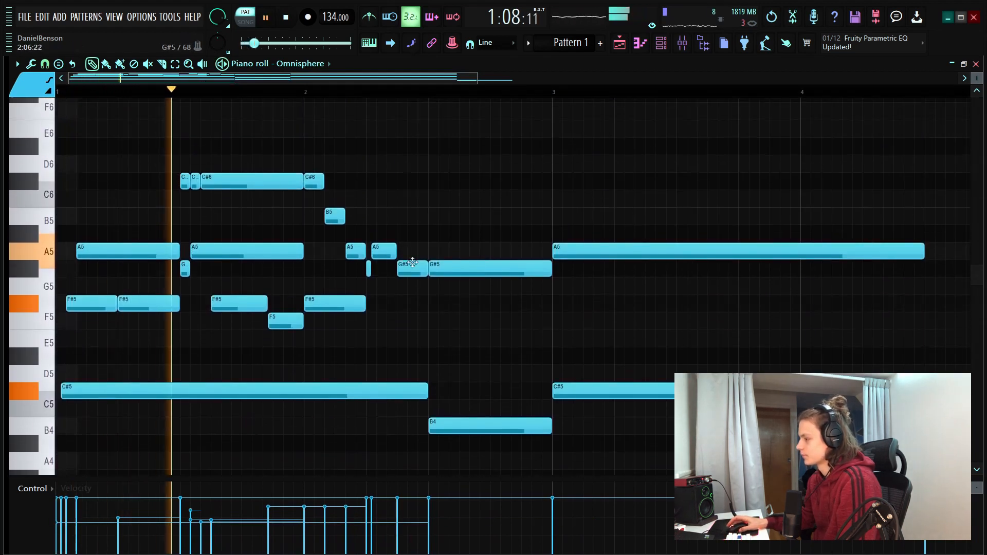
click(459, 181)
right_click(471, 177)
scroll(470, 311, down, 3)
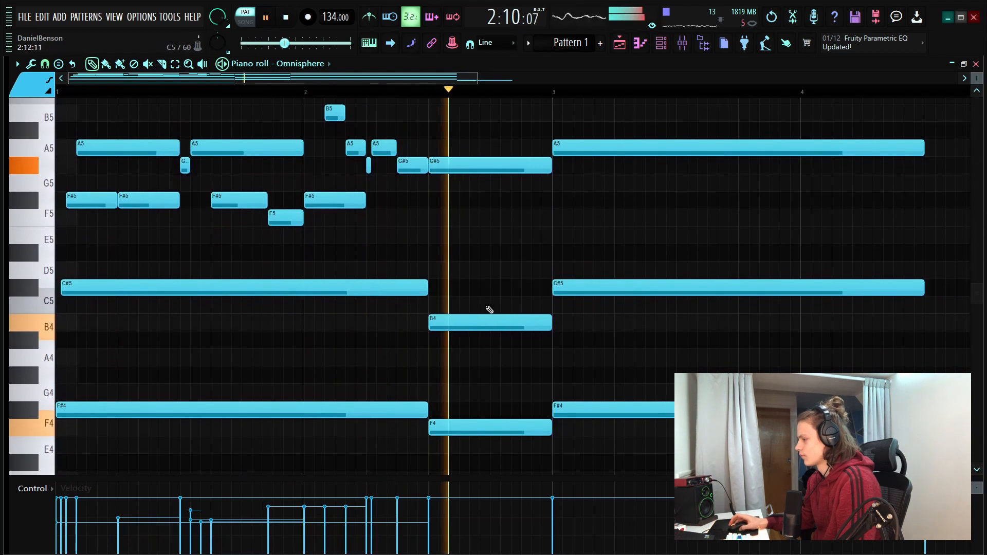
key(space)
key(space)
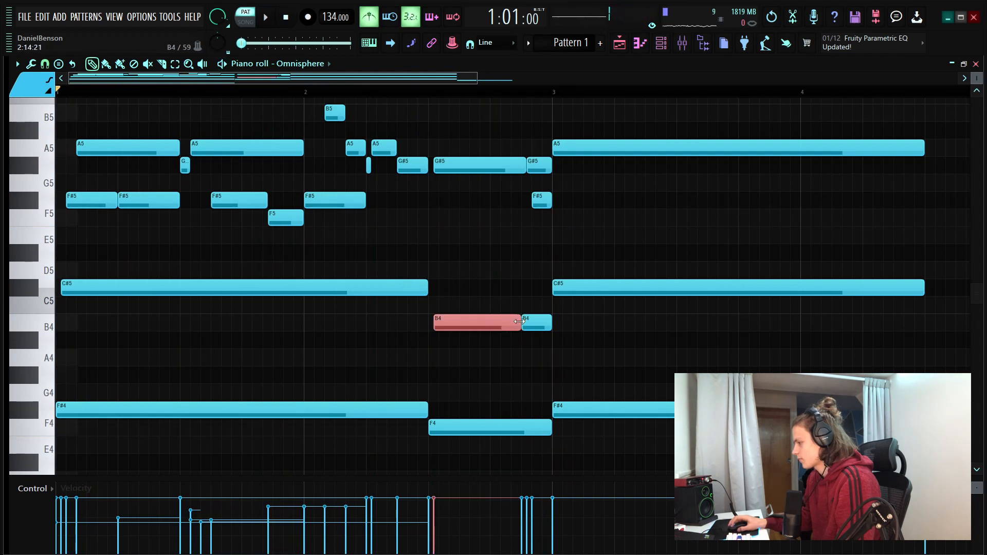
Add a B5 at 2:11:00 followed by an A5 above the second chord, and preview the phrase
scroll(514, 91, up, 5)
key(space)
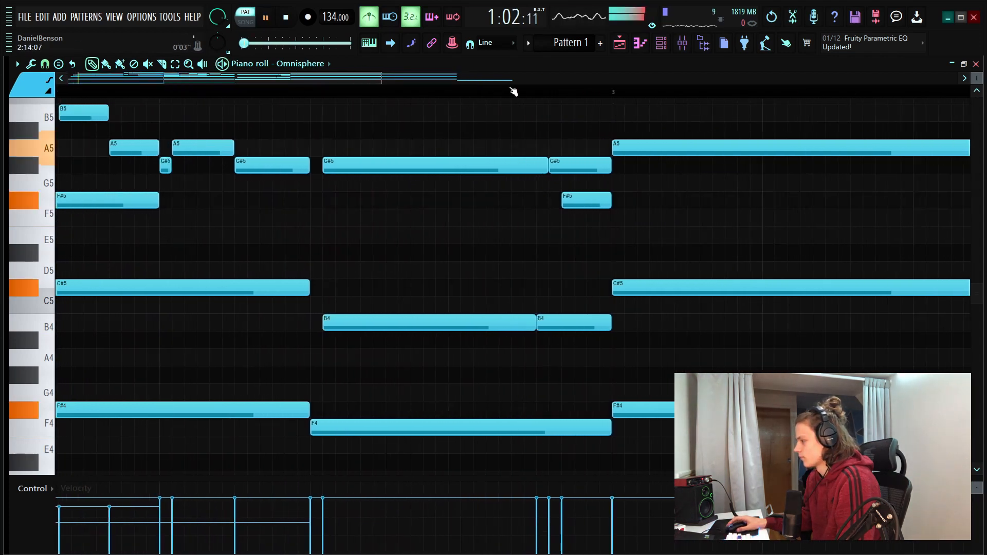
scroll(514, 92, down, 3)
scroll(360, 253, up, 3)
scroll(392, 242, up, 1)
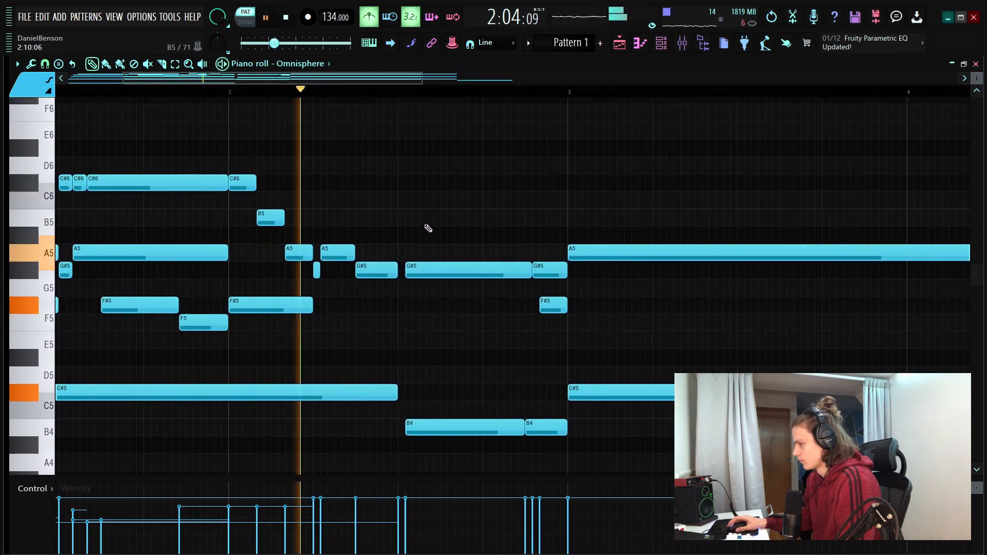
click(441, 220)
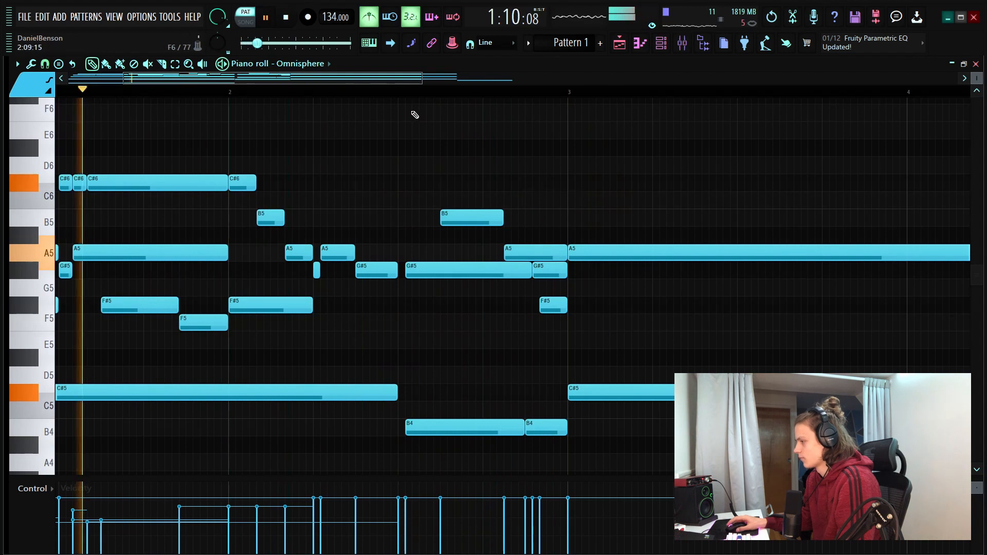
ctrl+scroll(408, 139, down, 4)
scroll(396, 205, down, 3)
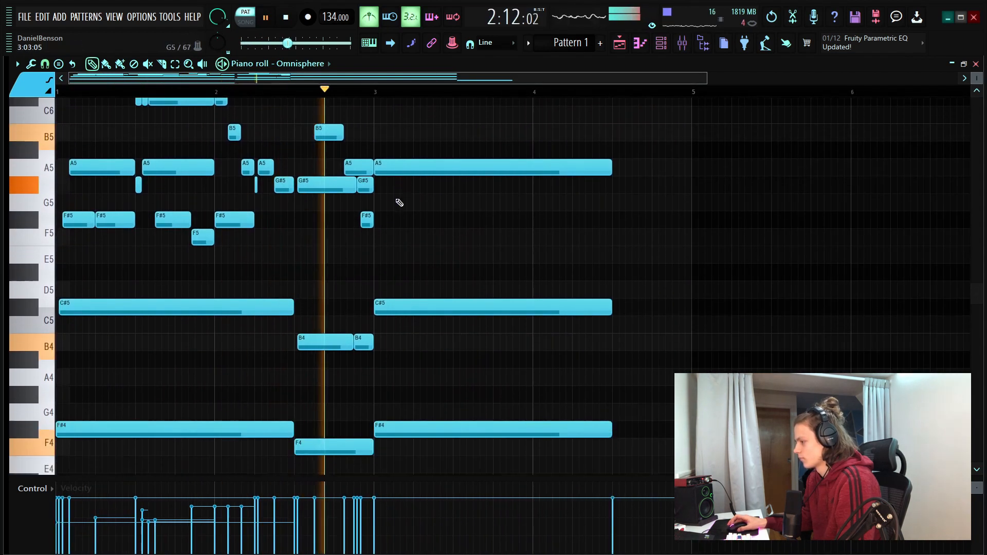
key(space)
Remove the notes from bar 3 onward and duplicate the first two bars into bars 3 and 4
scroll(443, 306, up, 2)
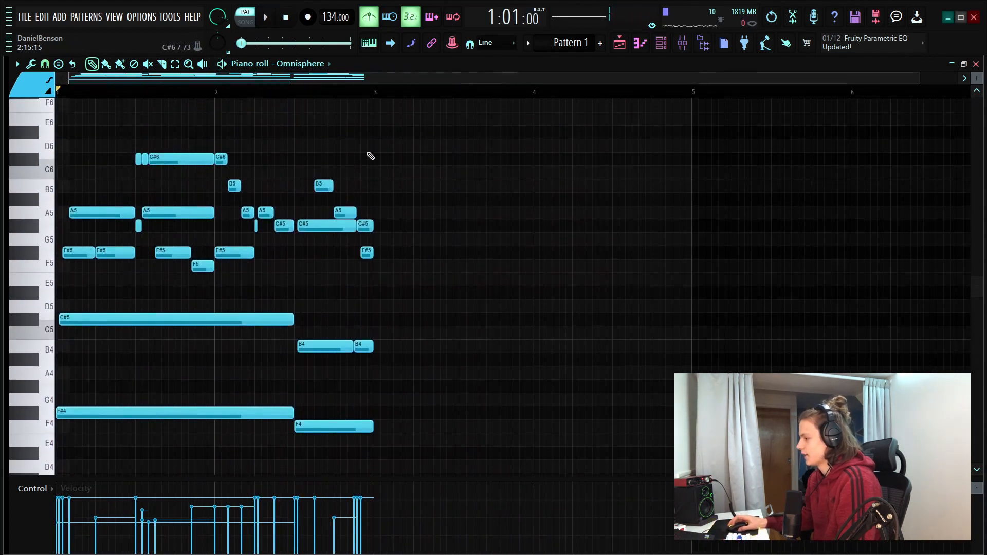
key(ctrl+a)
scroll(98, 389, down, 5)
key(ctrl+b)
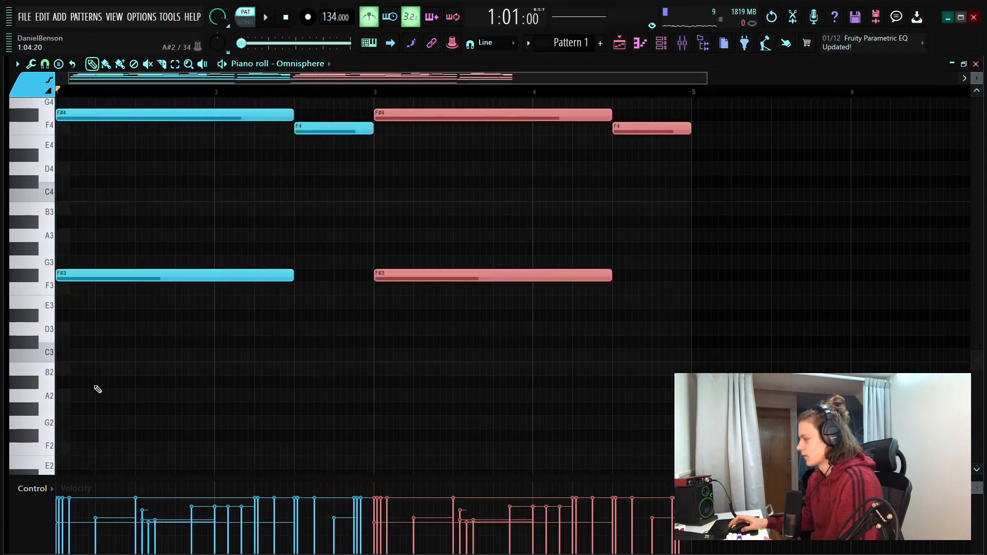
scroll(452, 349, up, 5)
Transpose bar 3's long C#5, F#4 and F#3 chord notes down to A4, D4 and D3
click(520, 233)
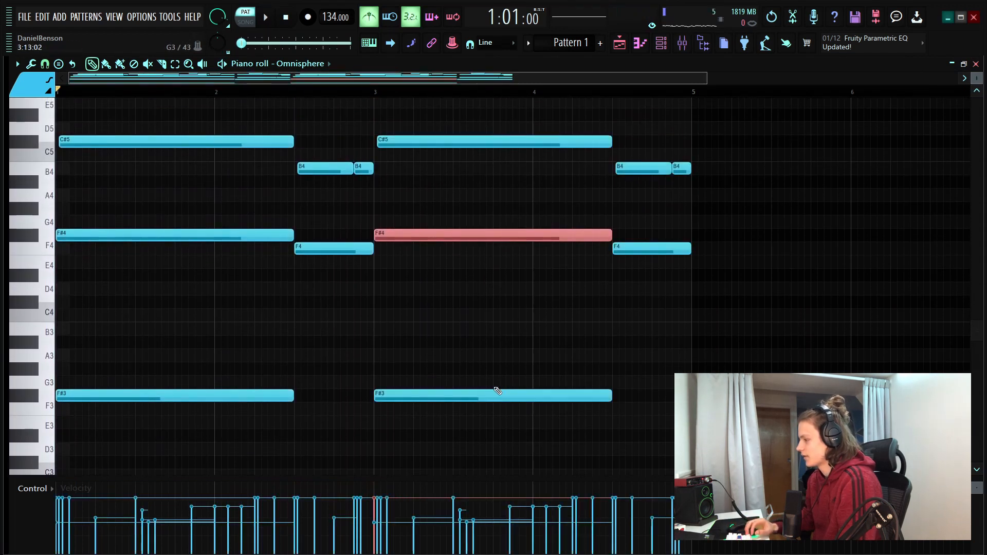
scroll(497, 391, up, 5)
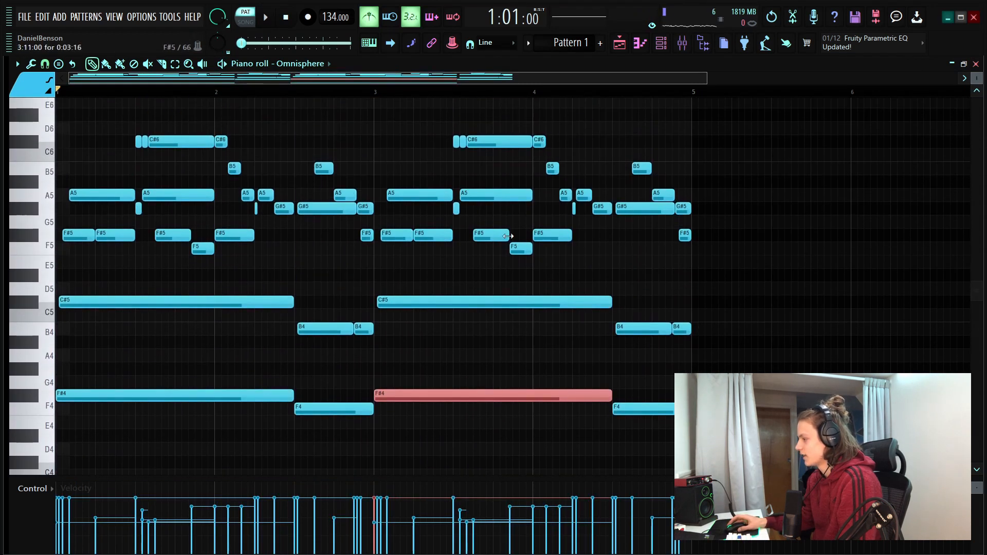
scroll(462, 273, down, 3)
drag(445, 218, 443, 481)
key(shift+Down)
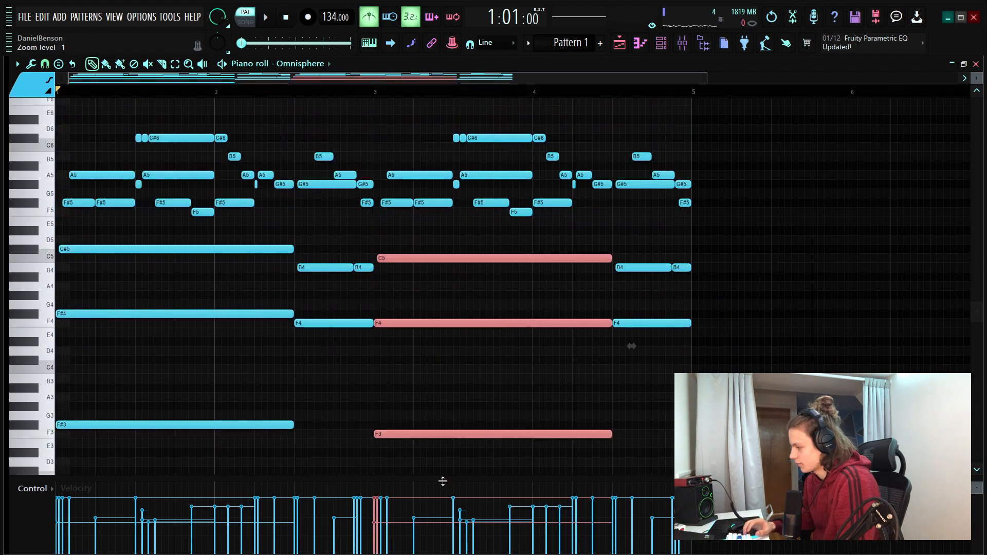
key(shift+Down)
key(shift+Down)
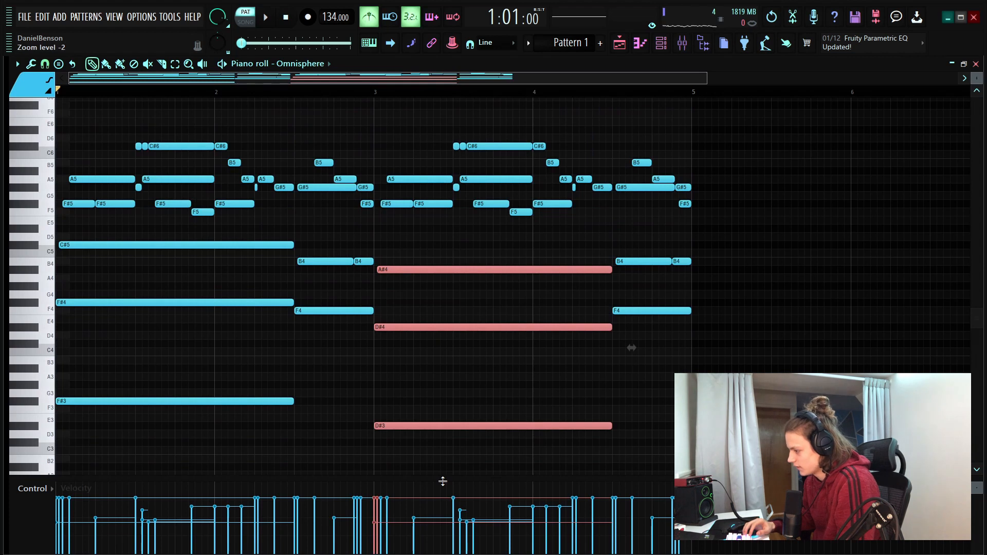
key(Down)
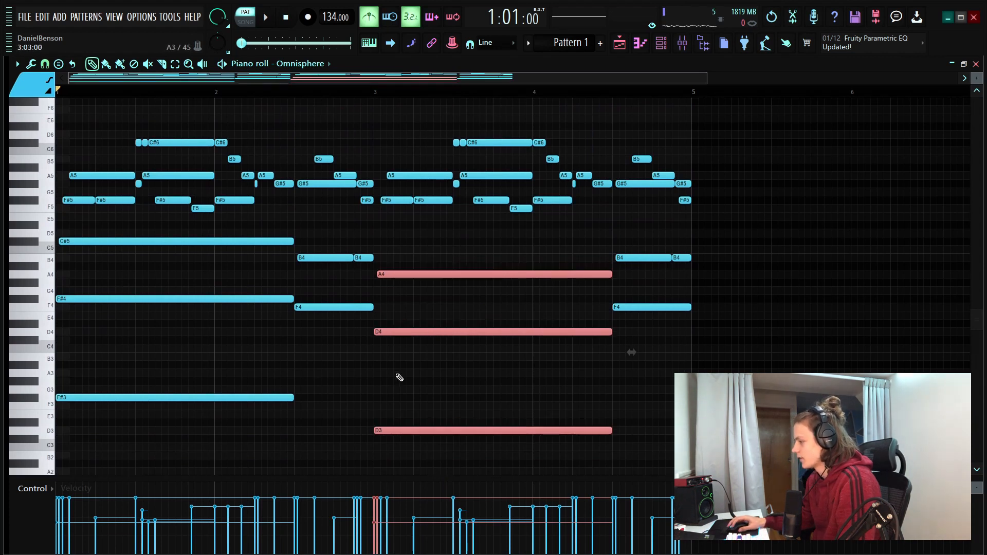
Raise the A4 of the bar 3 chord to B4 and play back the progression
click(420, 375)
right_click(420, 375)
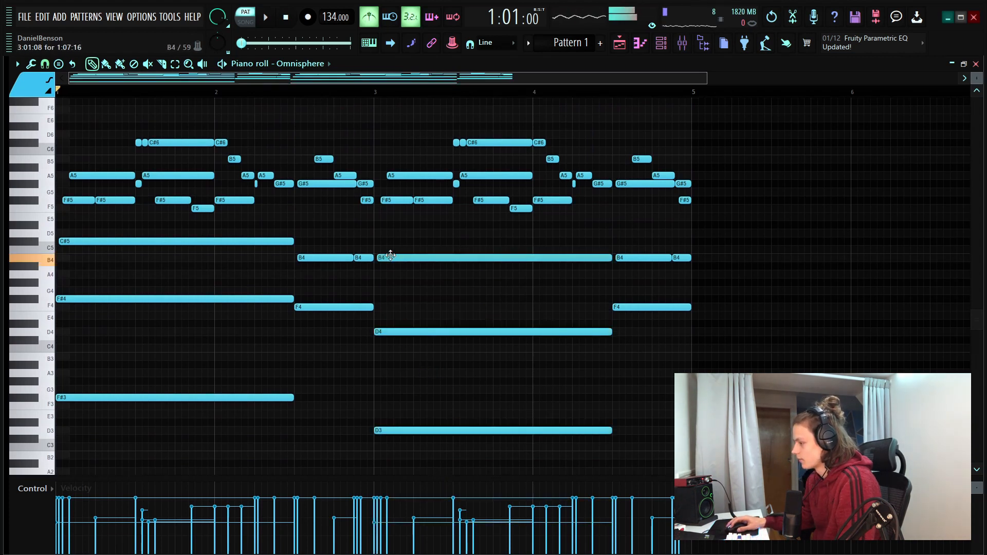
key(space)
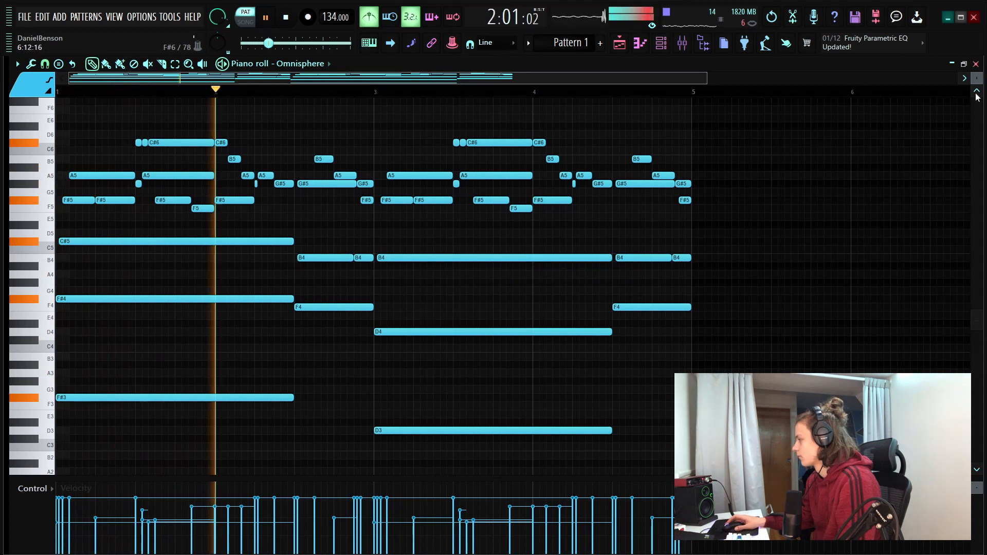
drag(978, 81, 978, 79)
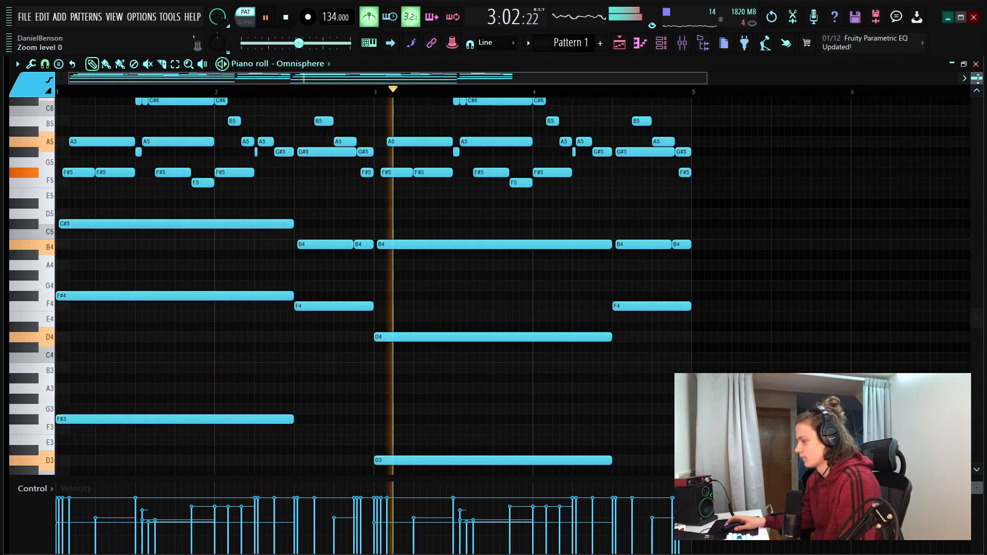
scroll(978, 79, up, 1)
scroll(979, 79, up, 1)
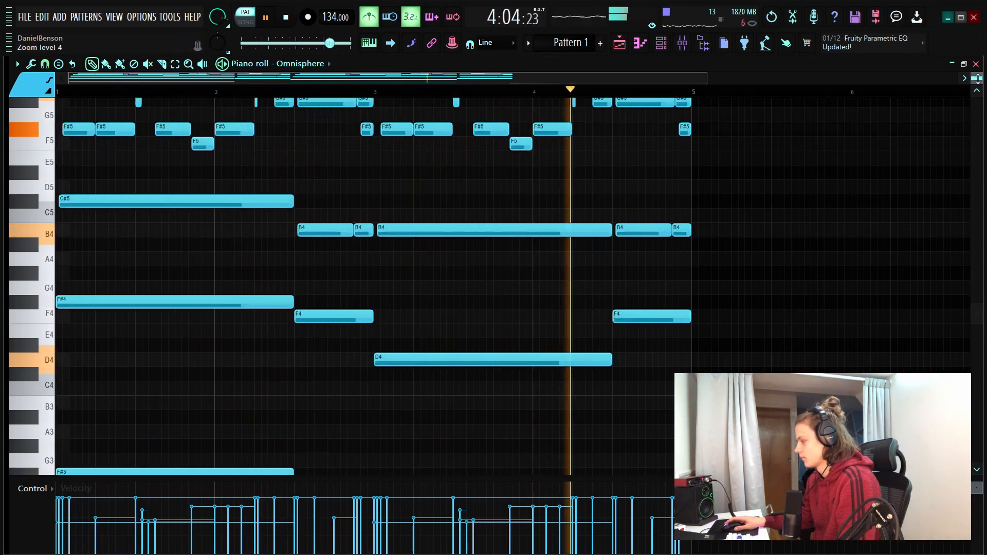
Duplicate the F4 notes ending bars 2 and 4 one octave lower as F3 bass notes
scroll(979, 79, down, 3)
scroll(979, 78, up, 2)
key(space)
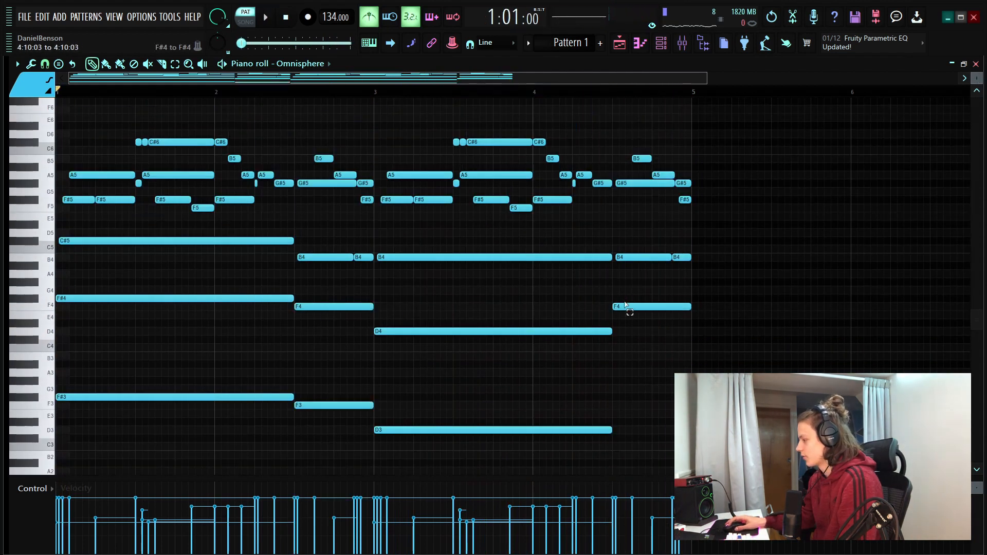
click(631, 306)
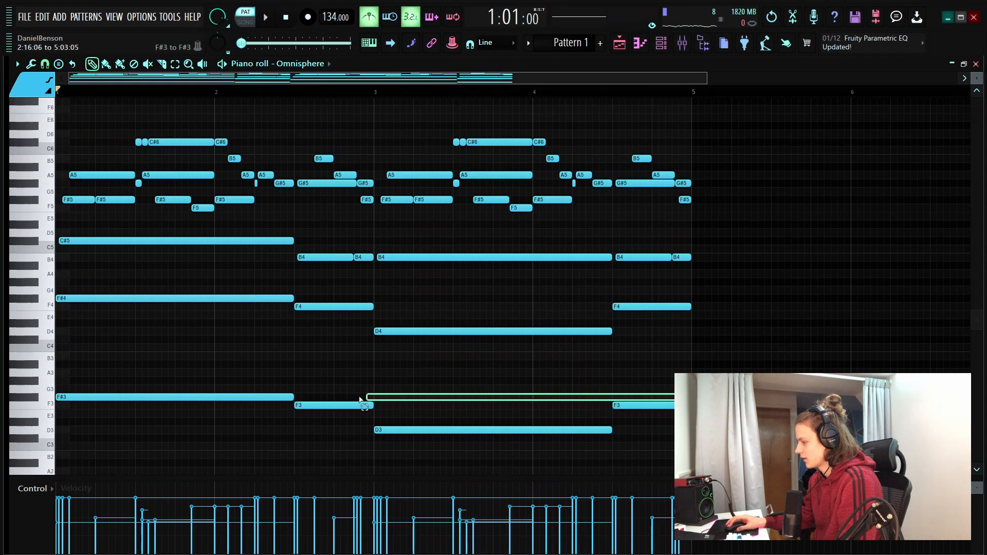
drag(360, 400, 308, 406)
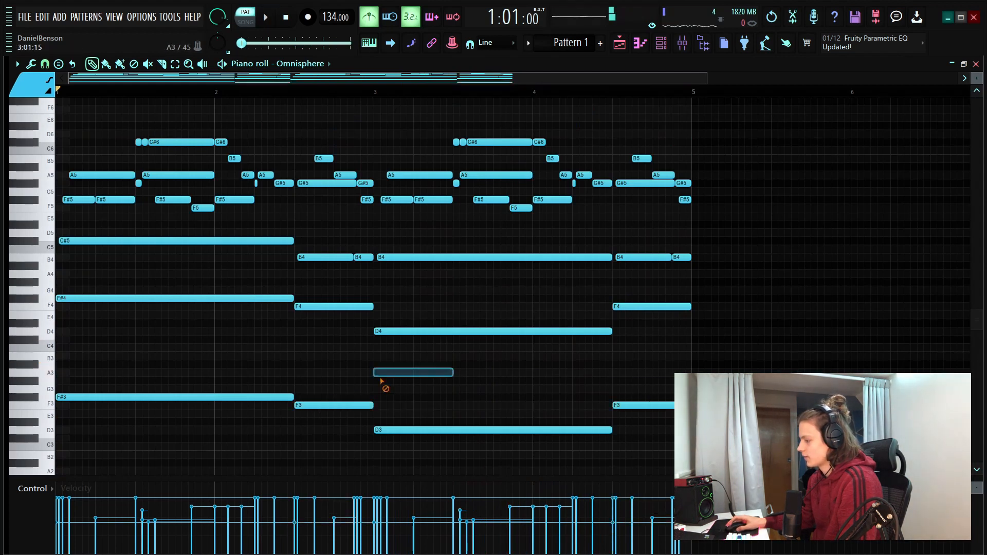
Lower bar 3's moving notes: second A5 to G#5, short G#5 to F#5, third F#5 to F5 and F5 to D5, and preview
drag(977, 78, 978, 98)
scroll(474, 350, up, 4)
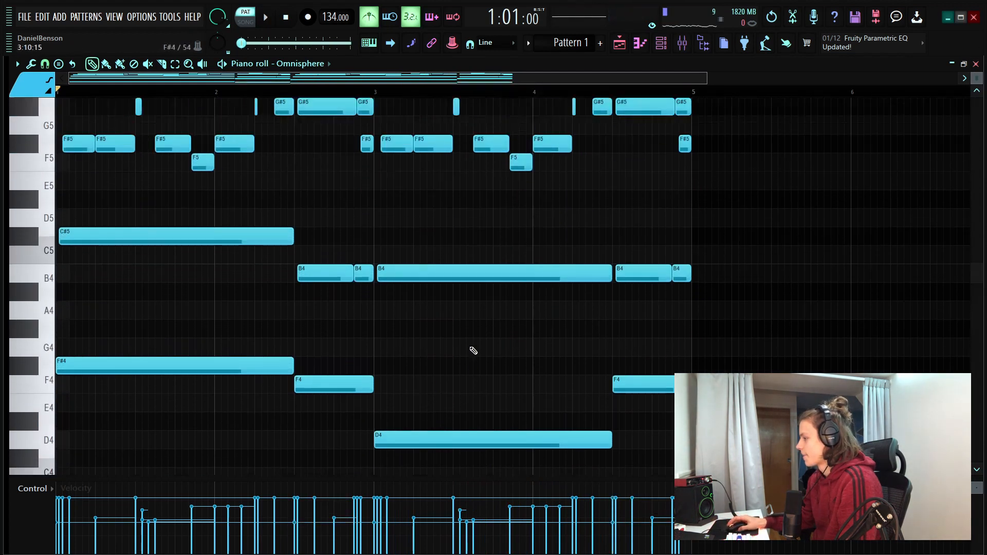
scroll(399, 93, up, 3)
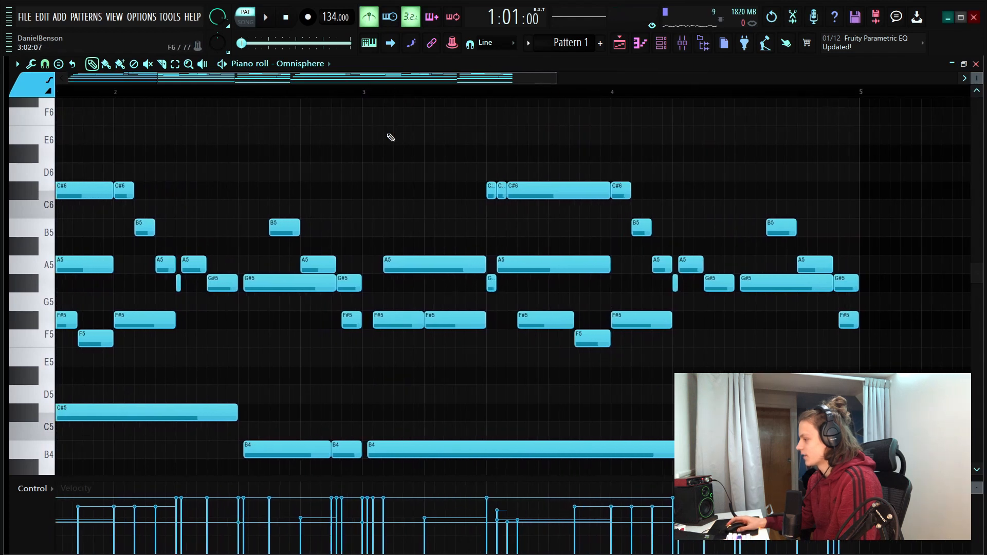
scroll(388, 137, down, 4)
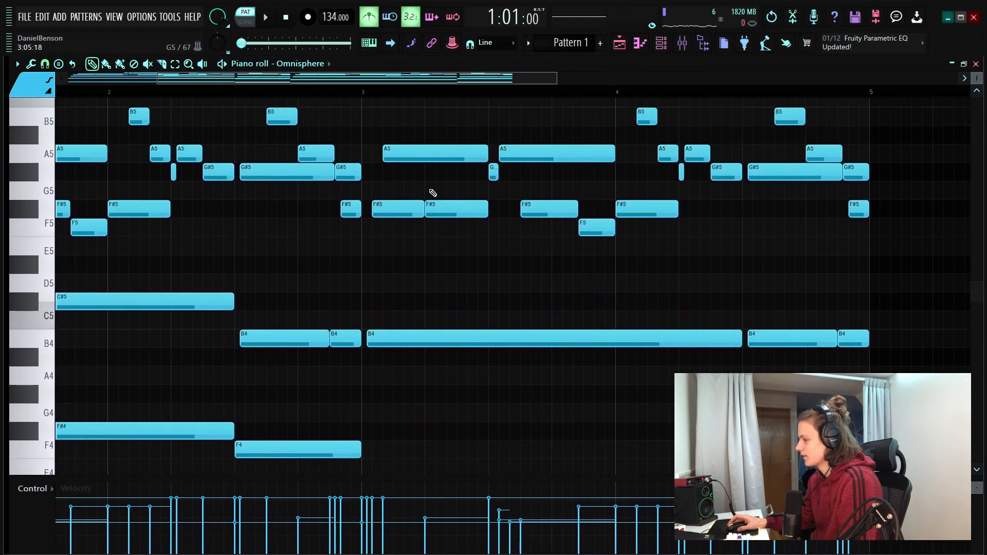
key(space)
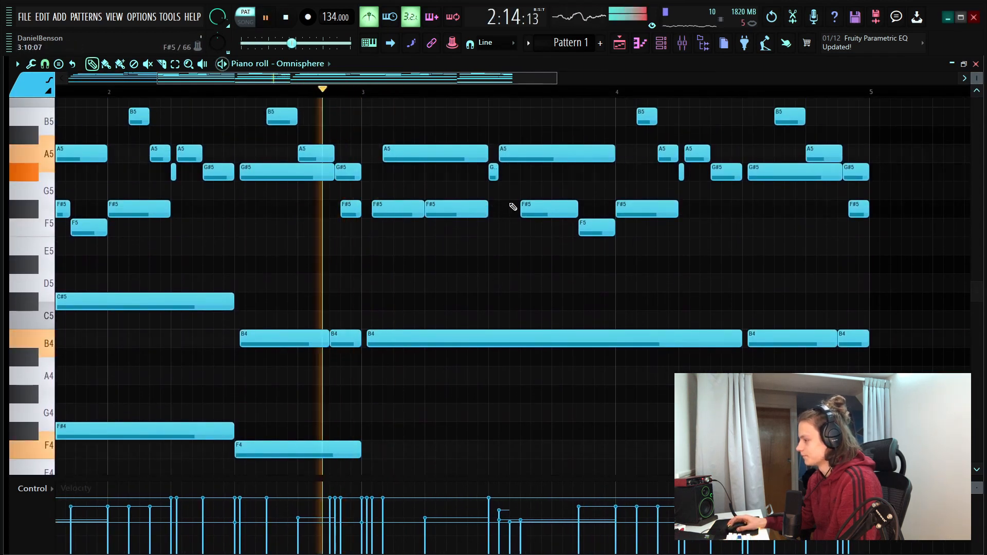
key(space)
scroll(530, 222, up, 4)
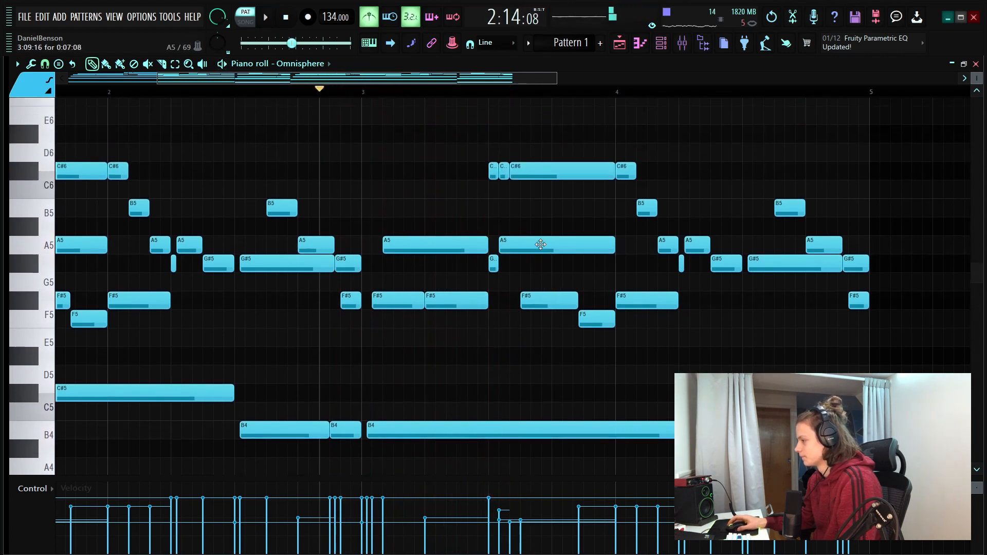
click(508, 263)
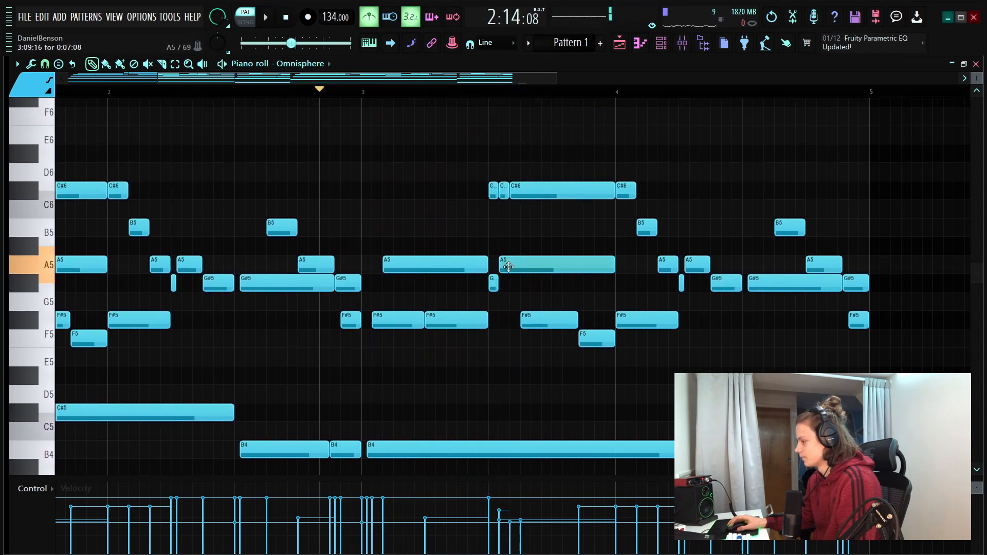
drag(508, 266, 545, 347)
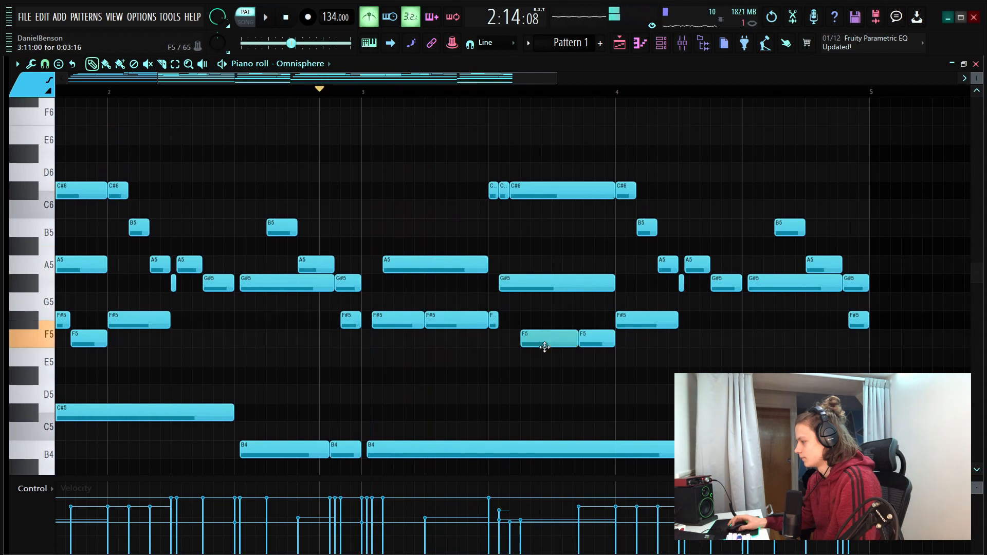
drag(604, 347, 602, 394)
key(space)
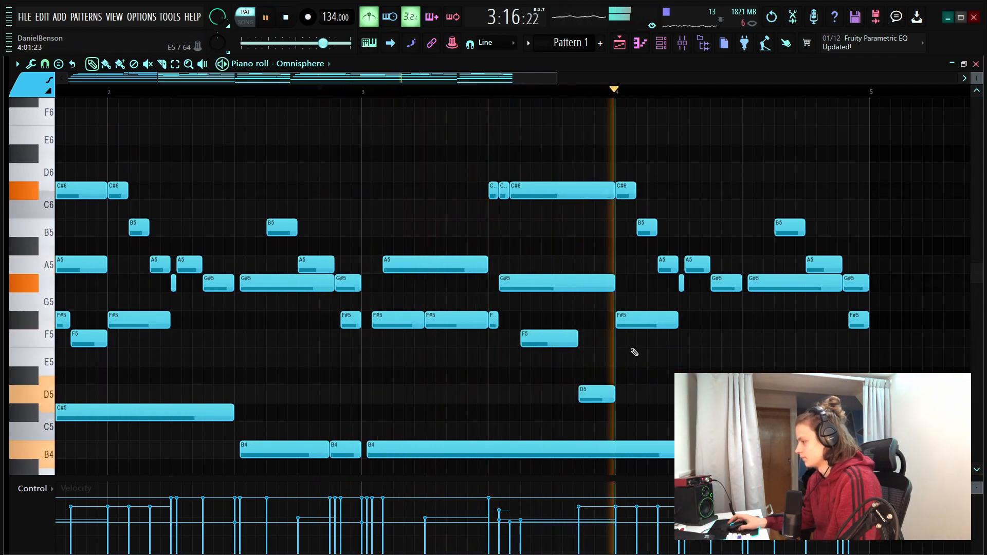
key(space)
Lower the G#5 just before the last chord in bar 4 to F#5 and preview it
drag(724, 289, 724, 326)
key(space)
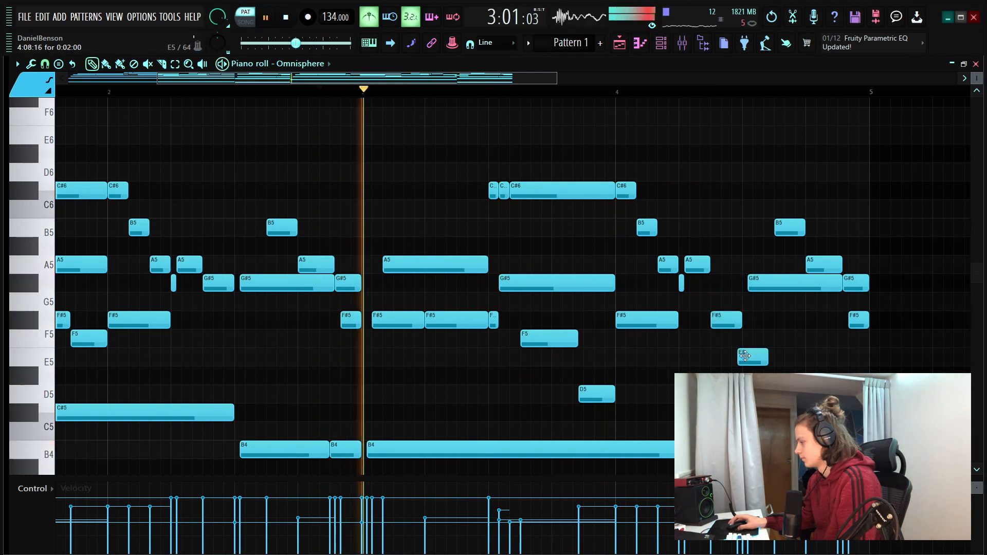
key(space)
Try the long C#6 above the bar 3 chord as B5, play it back, and return it to C#6
click(538, 201)
drag(538, 203, 539, 223)
key(space)
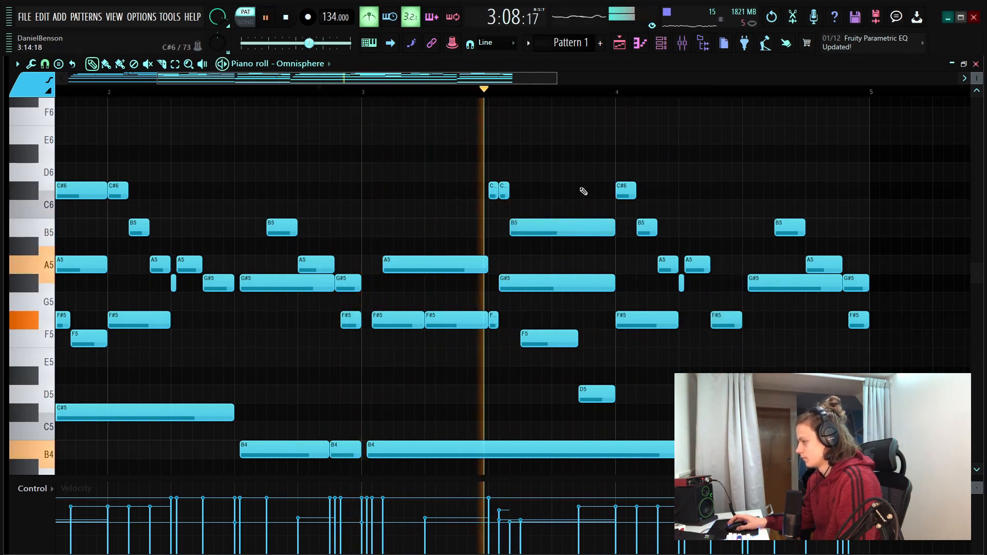
key(space)
click(530, 226)
drag(530, 226, 529, 209)
Duplicate the whole four-bar progression into bars 5 to 8
drag(563, 155, 55, 323)
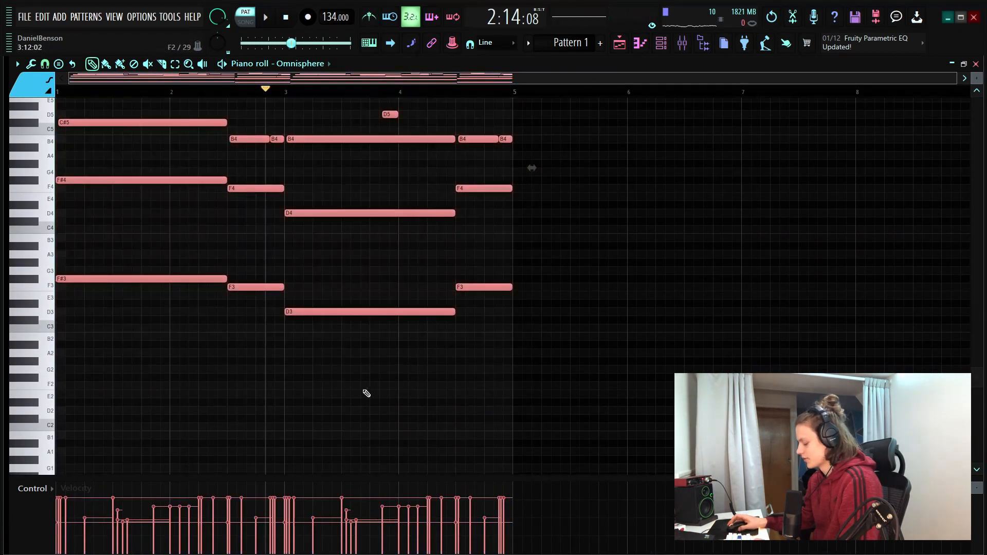
key(ctrl+b)
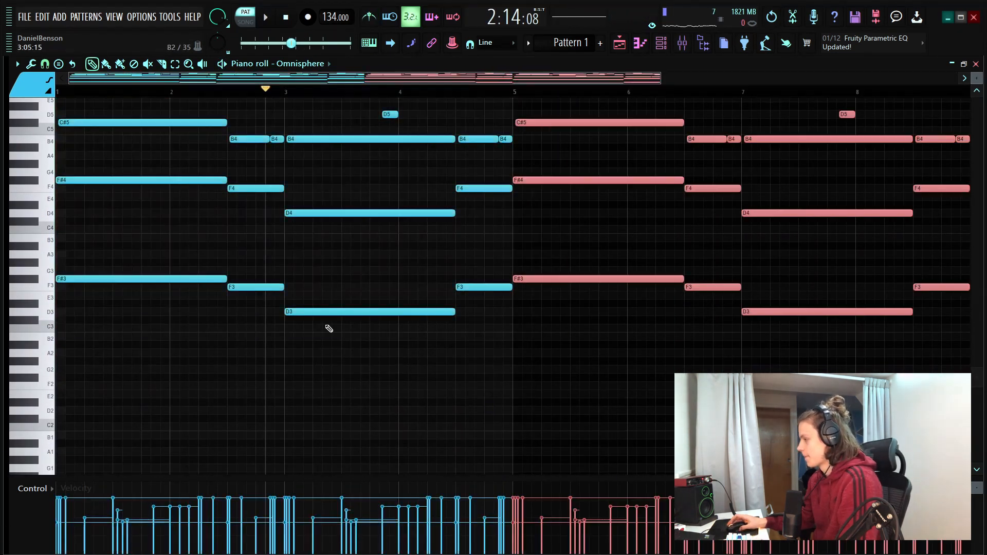
drag(979, 81, 979, 70)
drag(425, 79, 545, 92)
Copy bar 5's group of C#6 notes up to F#6 at the start of bar 5 and preview it
scroll(588, 295, up, 5)
scroll(352, 293, up, 5)
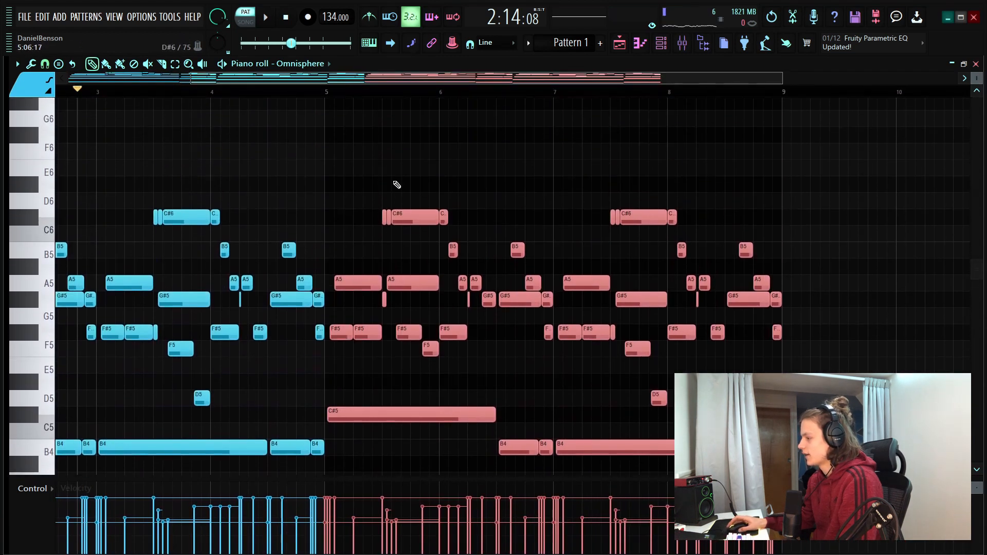
drag(423, 195, 393, 128)
key(space)
key(space)
scroll(329, 95, up, 3)
key(space)
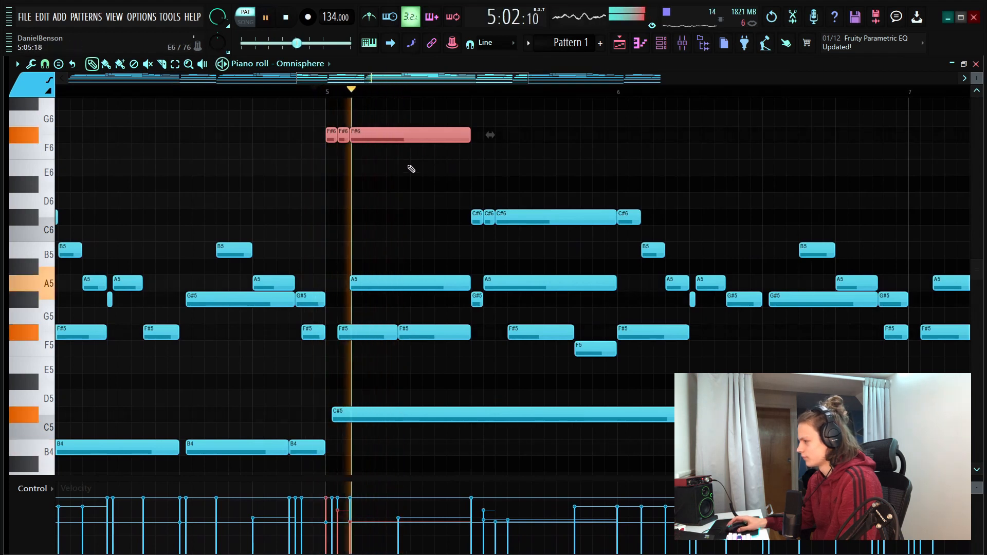
Shorten the F#6 group and repeat it at the start of bar 7, and add F#6 and D6 accents in bar 8
scroll(406, 221, up, 1)
key(space)
key(ctrl+d)
scroll(188, 97, down, 4)
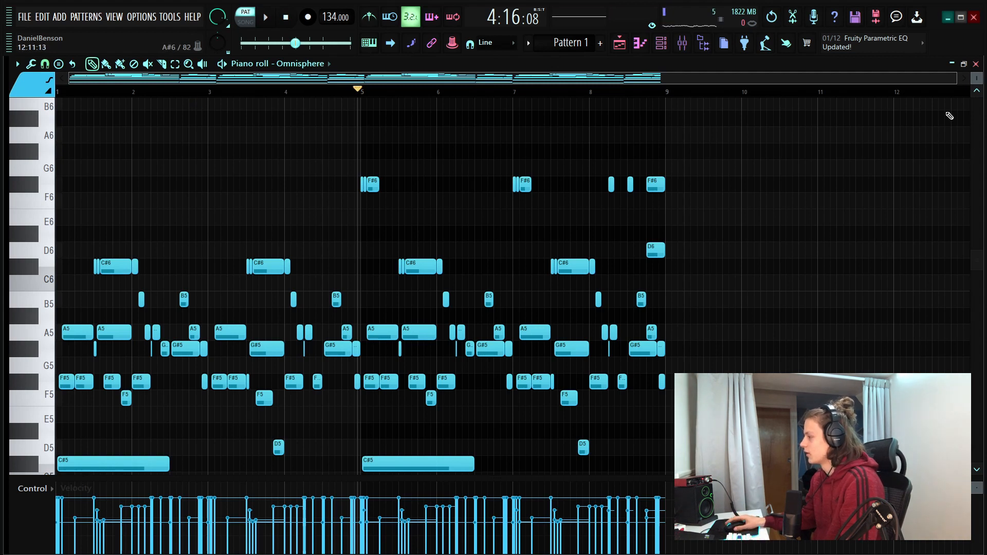
Strum all notes of the eight bars with a start time strength of 0:02, preserving note ends
drag(981, 81, 981, 76)
scroll(586, 309, down, 6)
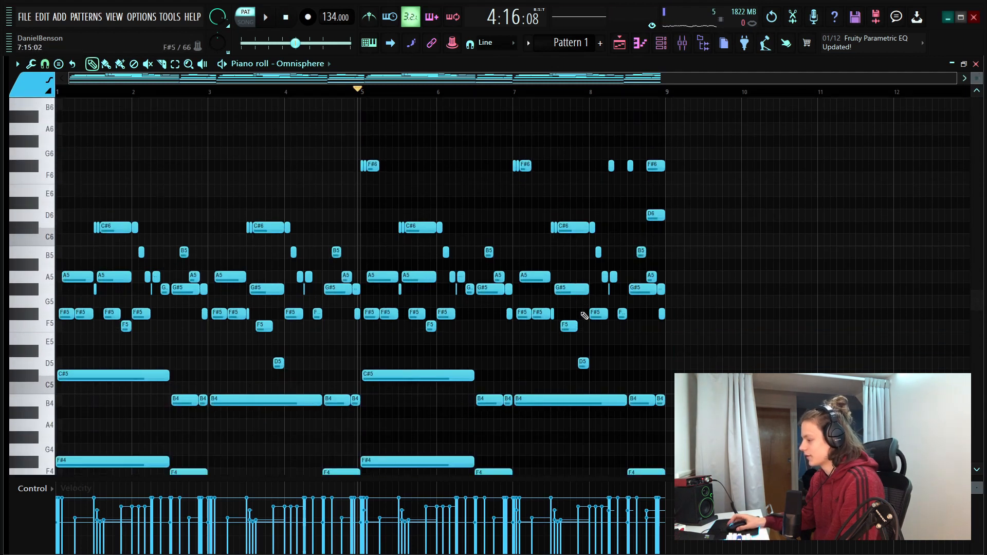
scroll(590, 303, up, 5)
scroll(669, 247, down, 3)
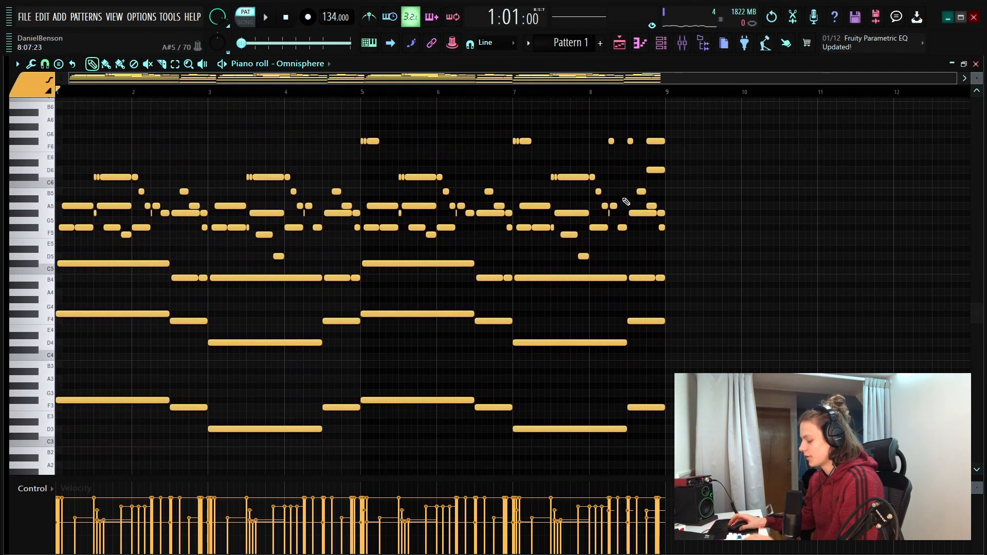
key(ctrl+a)
key(alt+s)
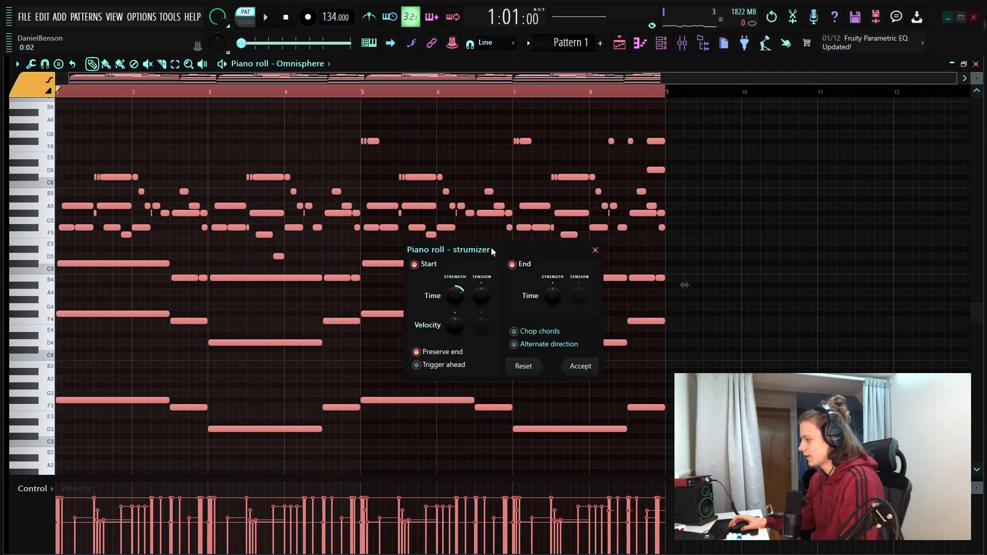
key(space)
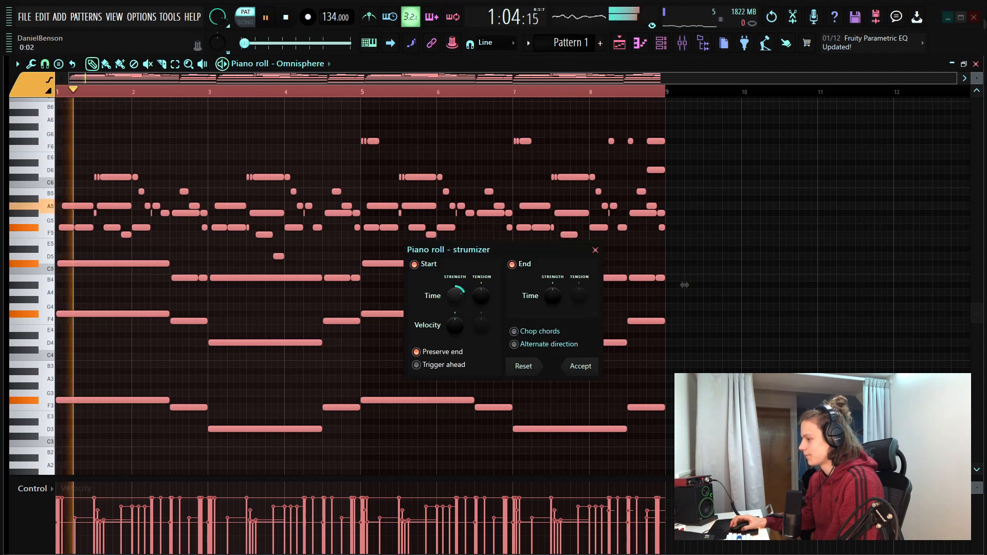
key(space)
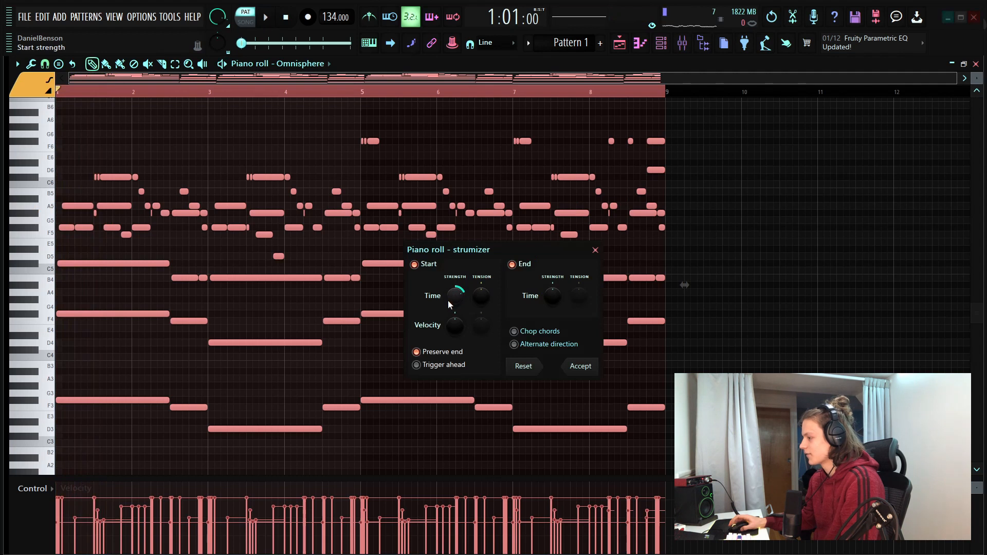
drag(449, 299, 450, 299)
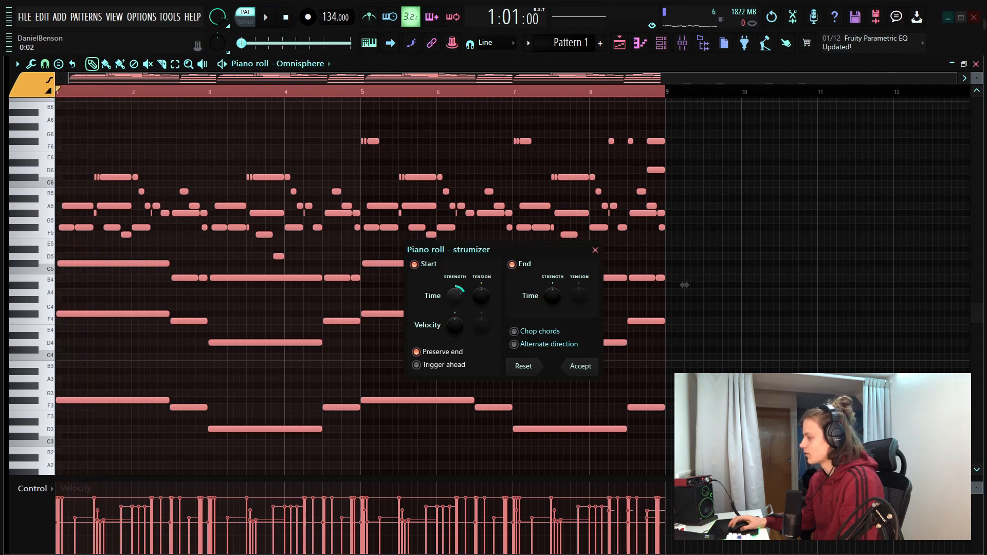
click(580, 369)
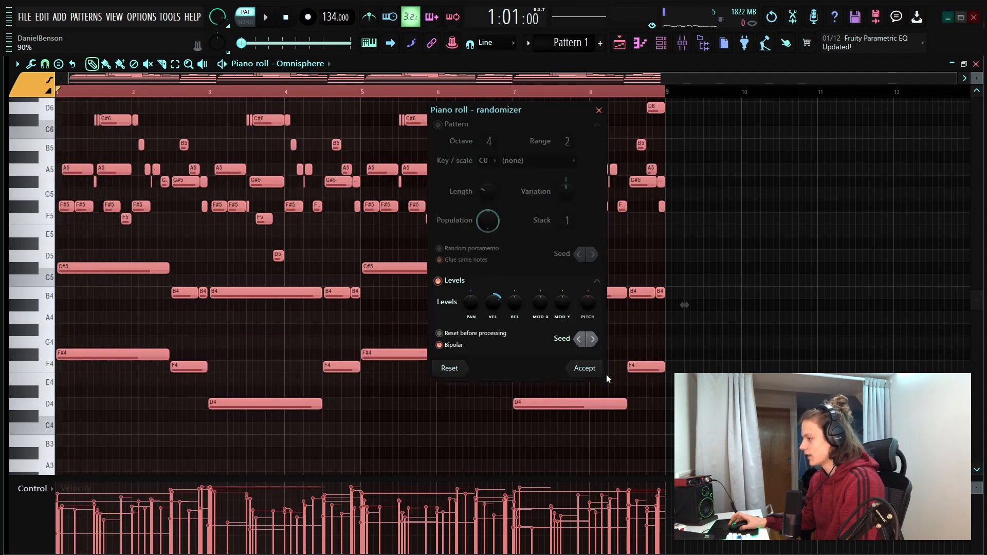
Randomize the velocities of all notes by 21% with bipolar levels
drag(491, 303, 491, 303)
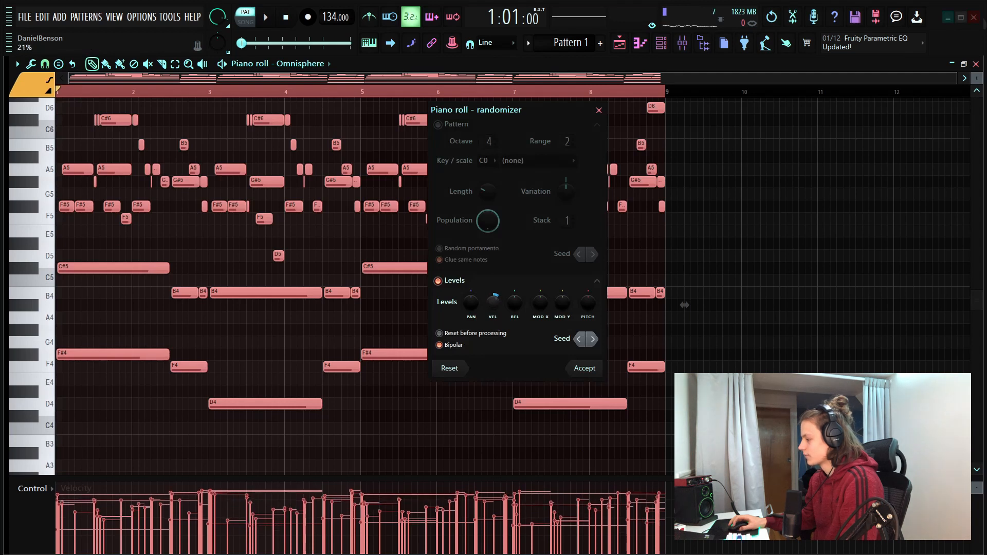
click(586, 370)
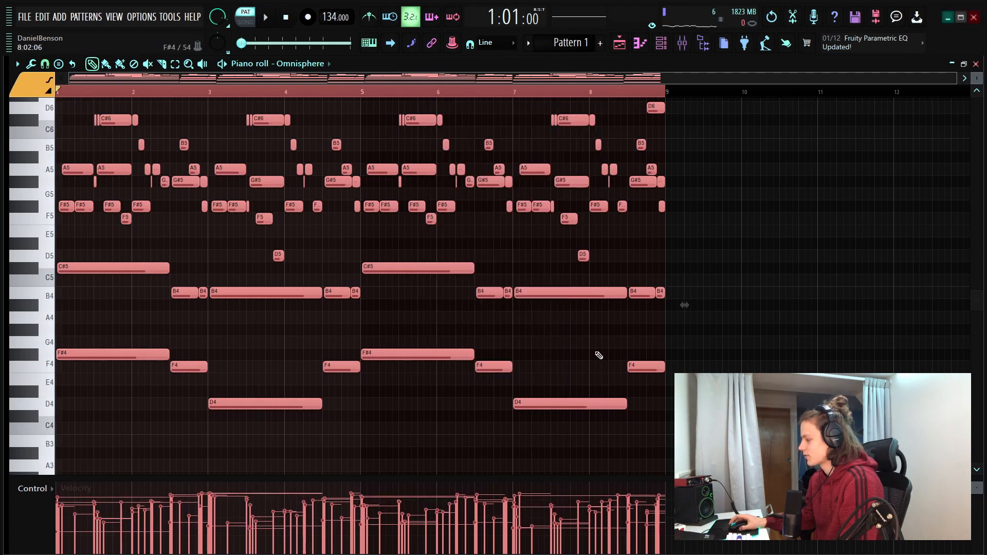
Deselect the notes and play back the eight-bar pattern to check the humanized chords and melody
key(ctrl+d)
key(space)
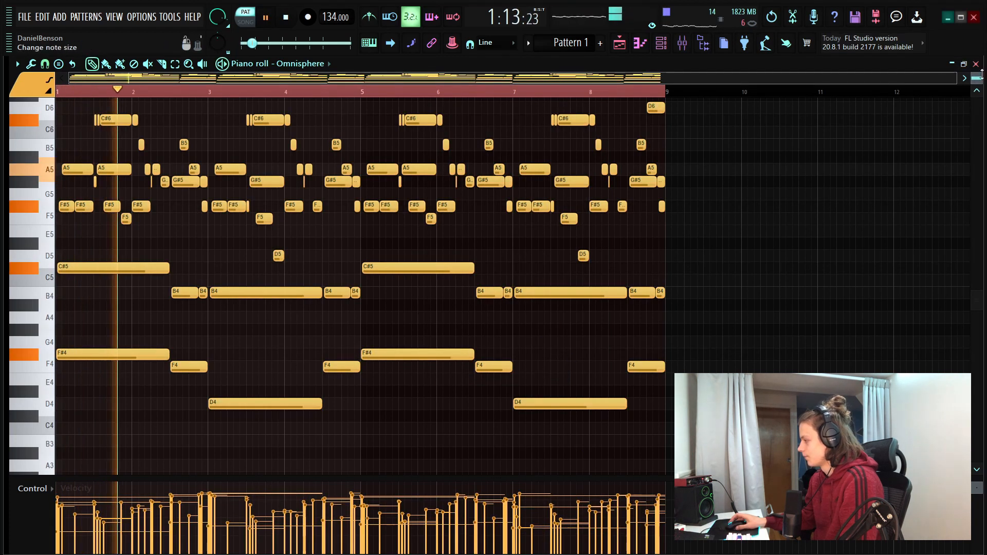
scroll(432, 68, up, 2)
scroll(213, 153, up, 2)
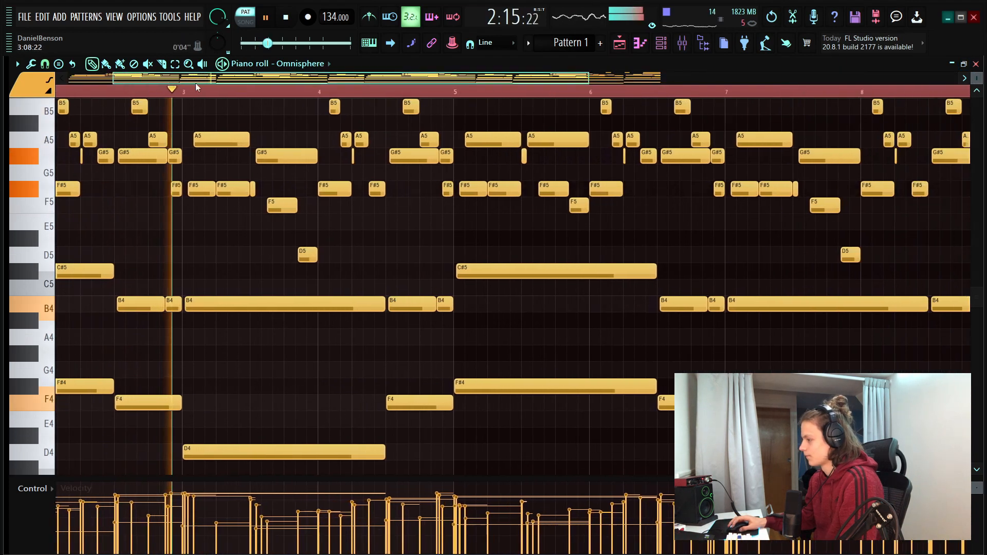
scroll(213, 153, up, 3)
scroll(214, 92, down, 2)
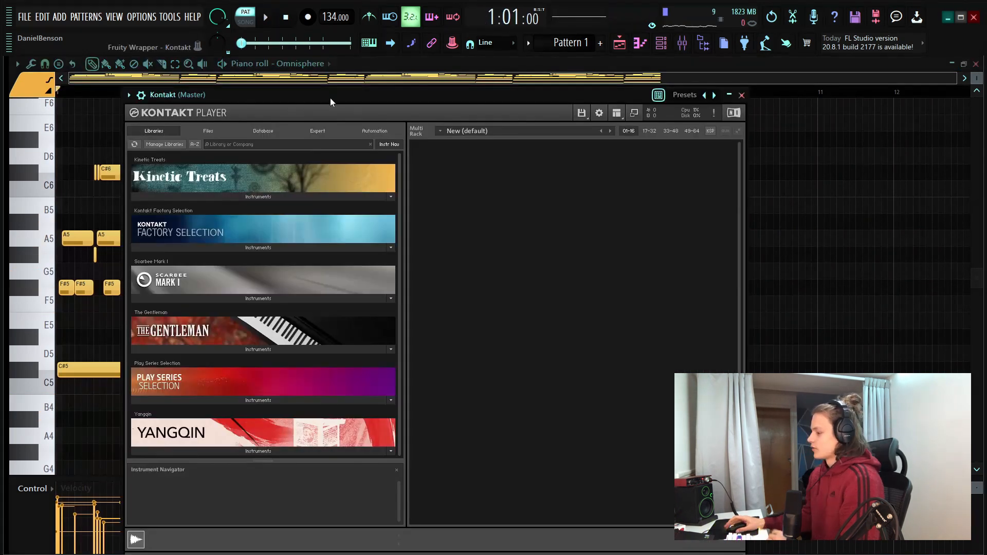
Load the Yangqin - Autumn Wind instrument into Kontakt and set its scale root to F#
click(260, 452)
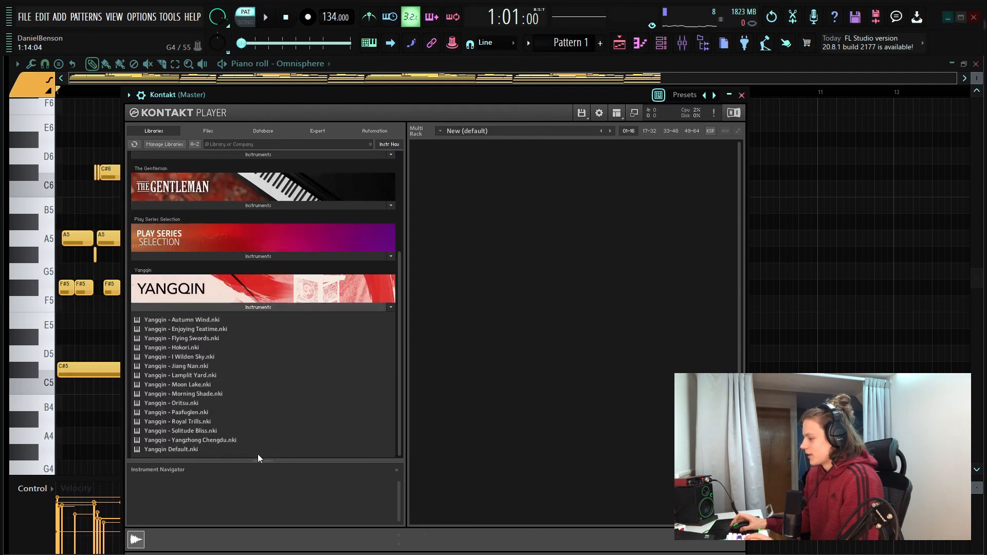
drag(199, 319, 563, 242)
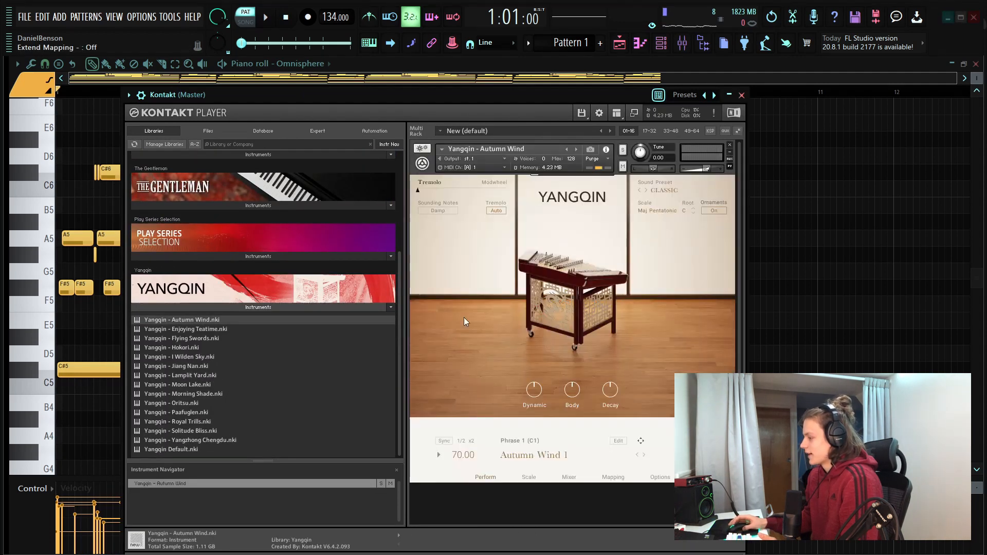
drag(501, 92, 502, 81)
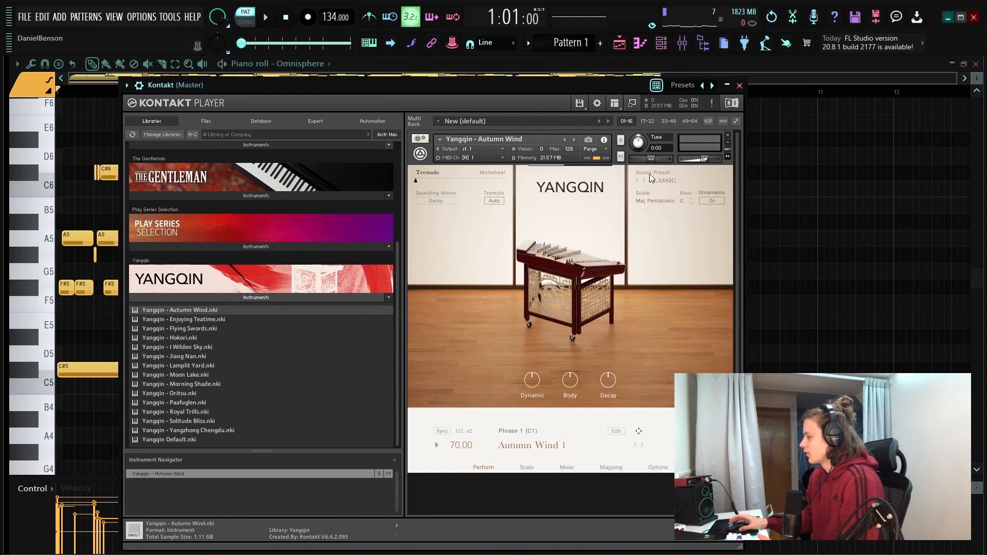
click(683, 202)
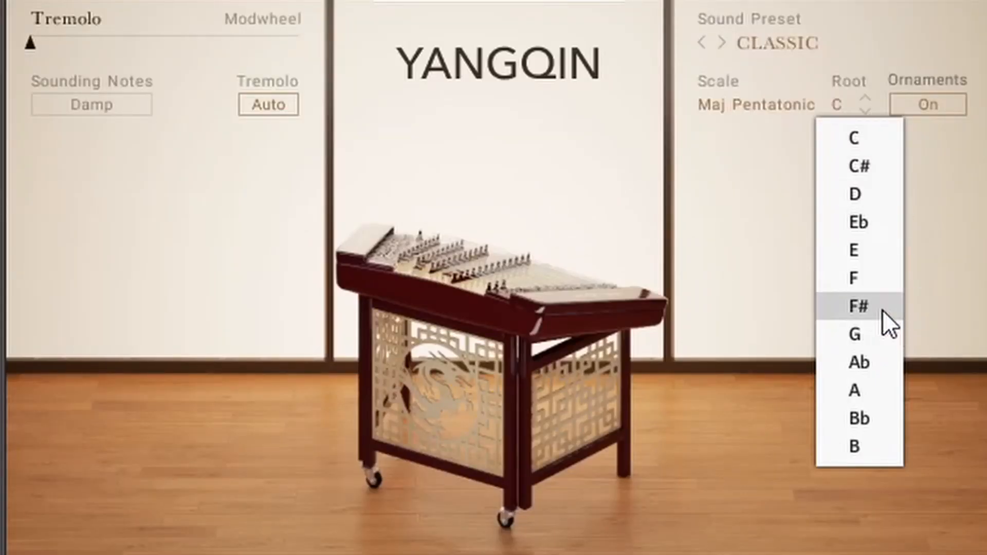
click(882, 305)
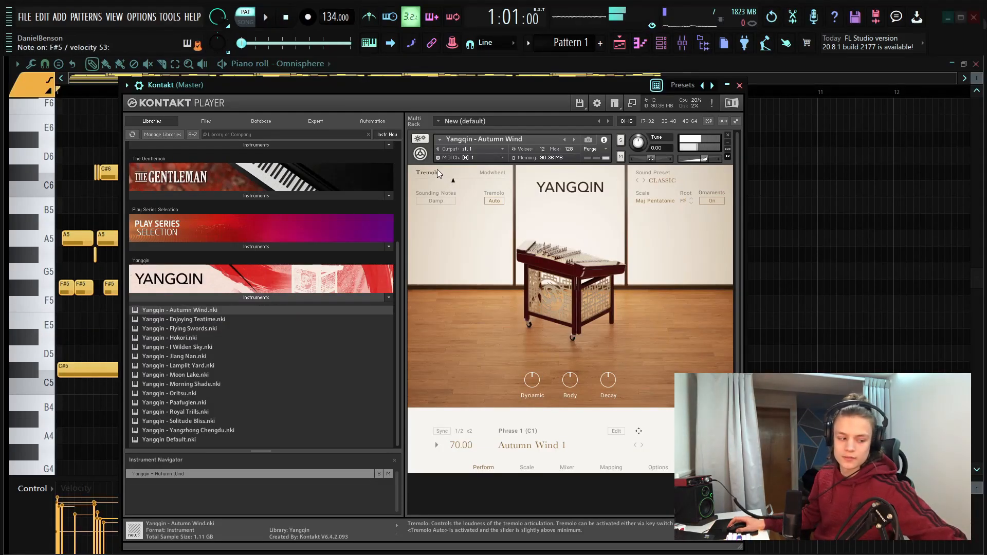
Close the Kontakt window and open the Kontakt channel's empty piano roll
click(740, 85)
right_click(419, 263)
click(470, 264)
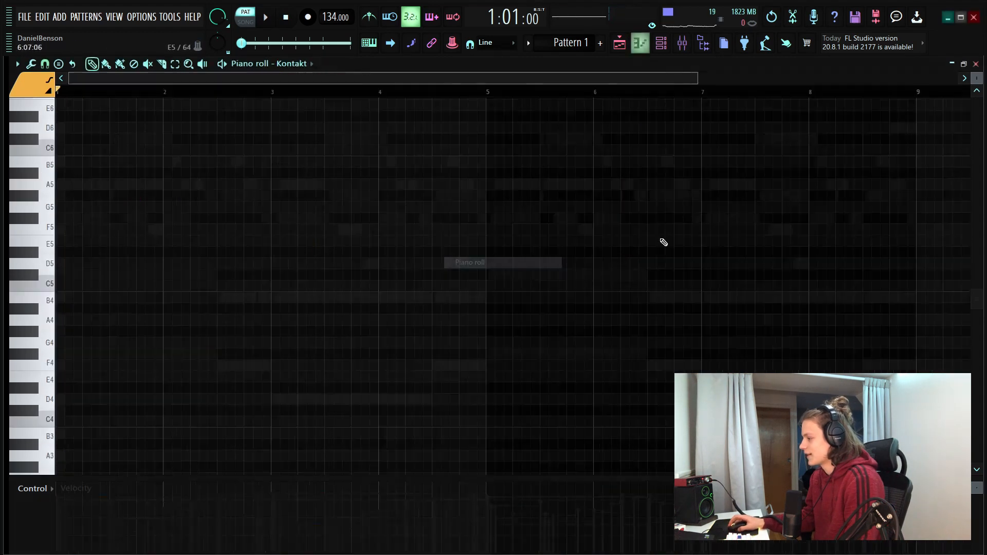
drag(977, 78, 976, 83)
scroll(139, 113, up, 3)
ctrl+scroll(87, 91, up, 4)
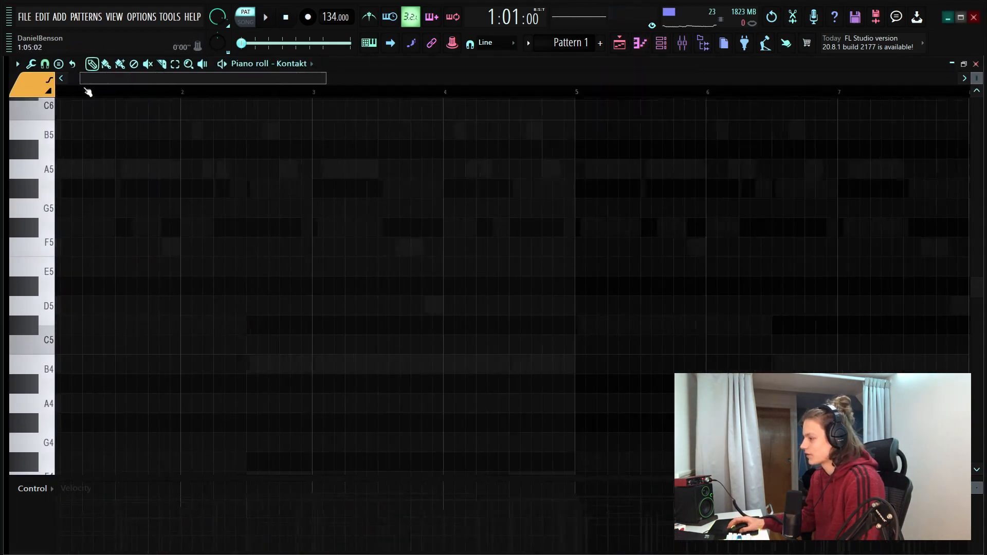
Place short C#6 notes at steps 1 and 3 of bar 1 and a four-step C#6 at step 5, auditioning them in playback
click(58, 267)
key(space)
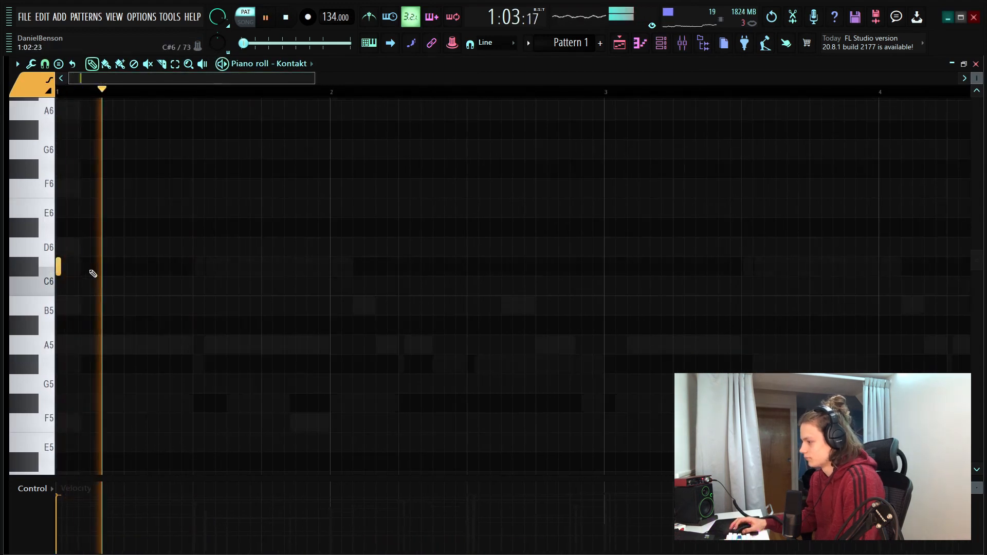
key(space)
click(92, 268)
key(space)
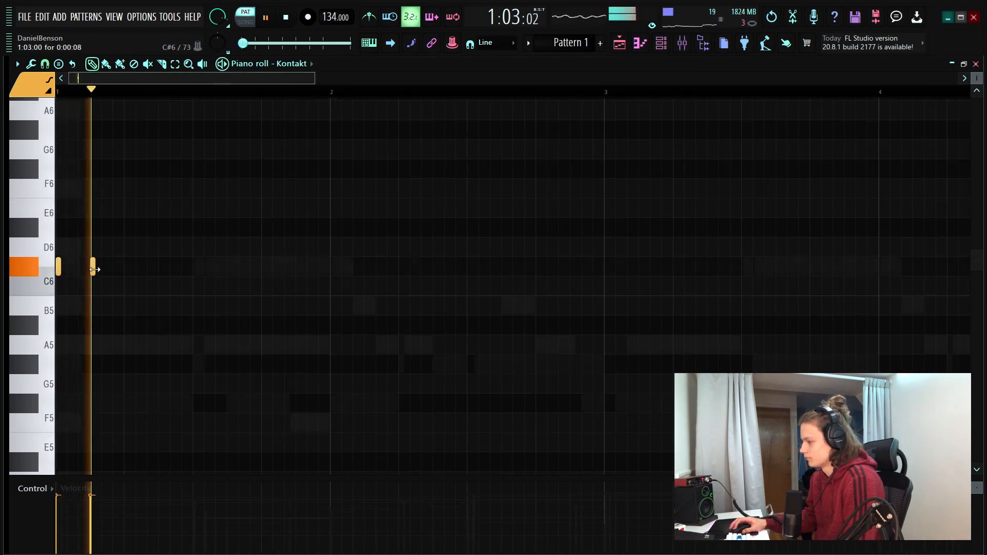
key(space)
key(space)
key(space)
key(space)
key(space)
click(129, 267)
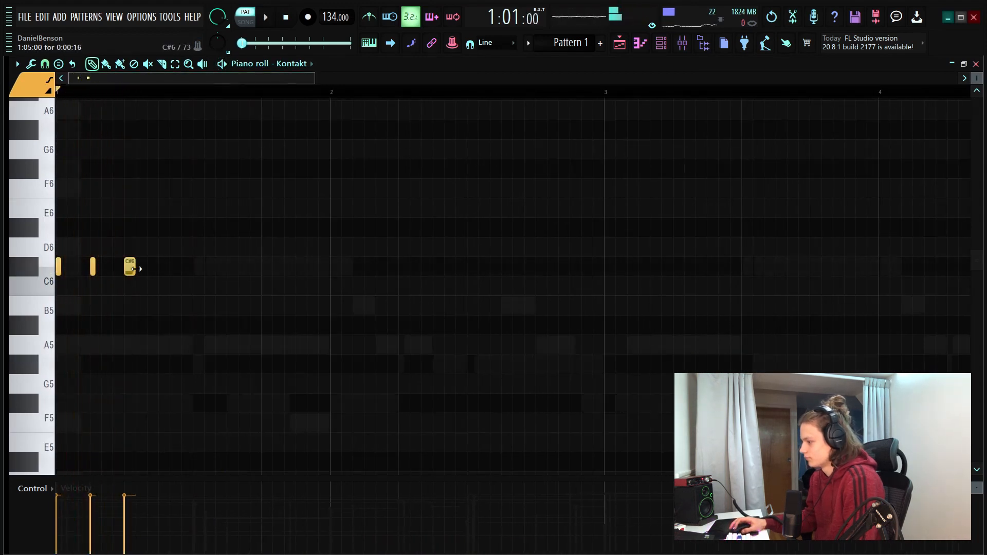
drag(142, 267, 192, 267)
key(space)
Add a four-step C#6 at the start of bar 2, followed by a four-step A5 at step 5
click(339, 267)
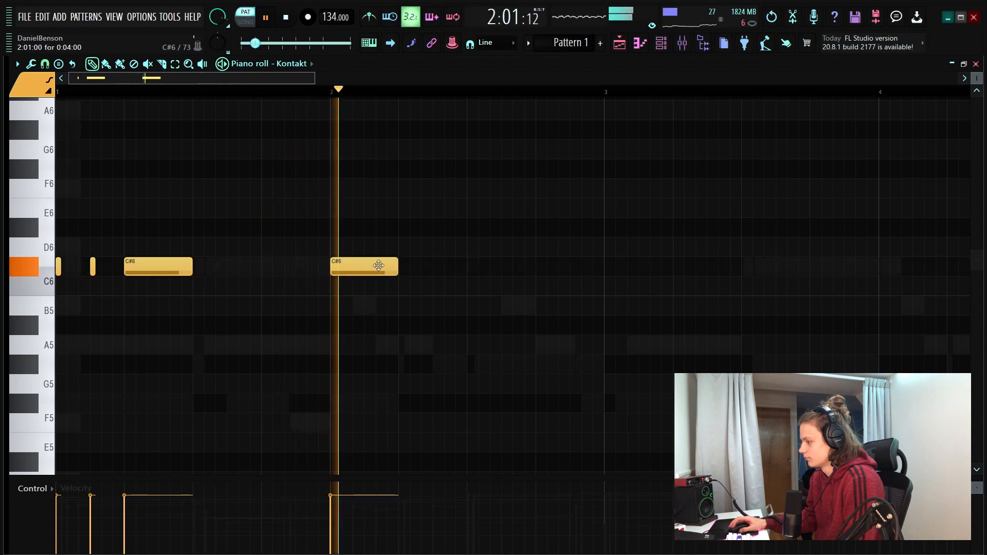
key(space)
click(402, 346)
key(space)
drag(402, 347, 397, 346)
drag(497, 285, 473, 252)
right_click(474, 252)
scroll(335, 93, down, 2)
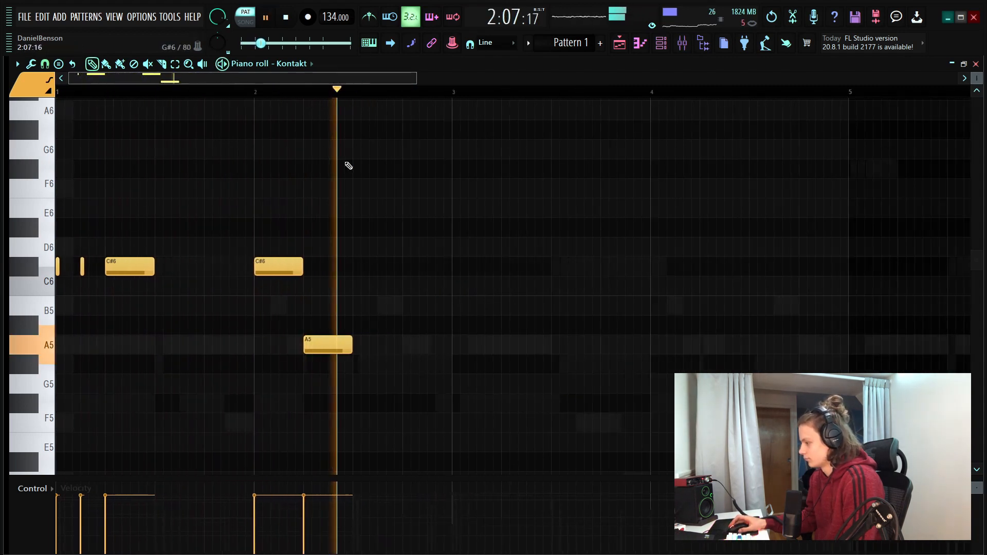
Add four-step G#5 notes at the start of bar 3 and halfway through bar 4
click(445, 367)
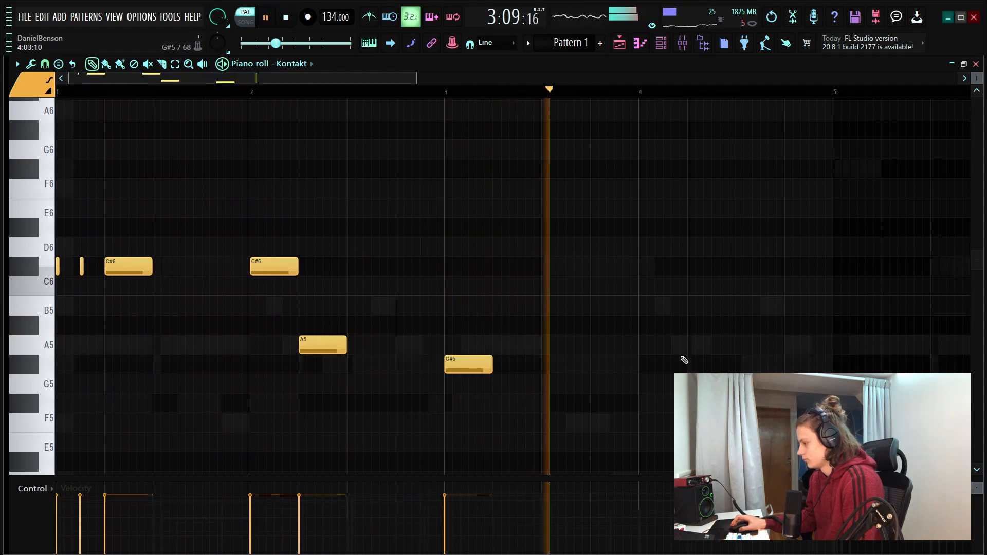
click(740, 364)
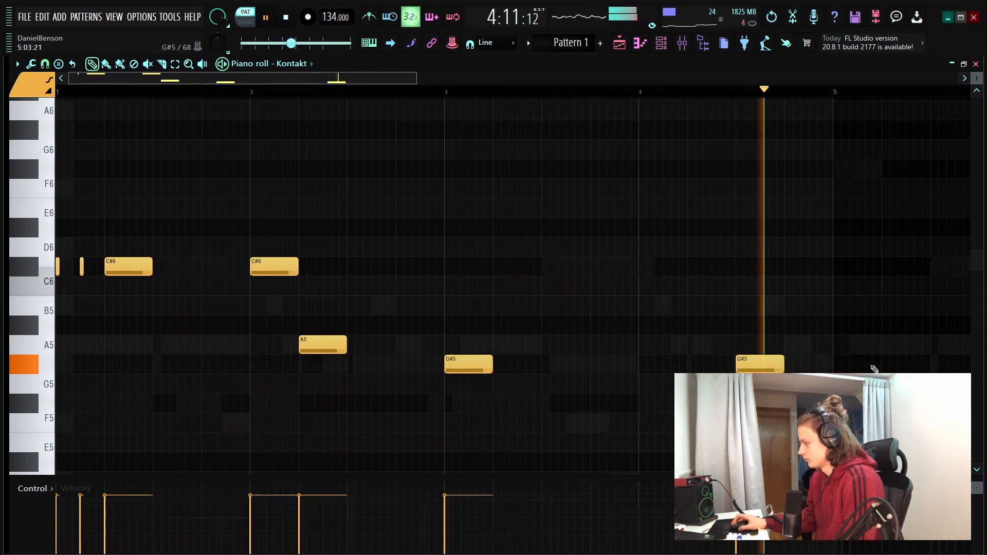
click(835, 345)
key(space)
right_click(883, 350)
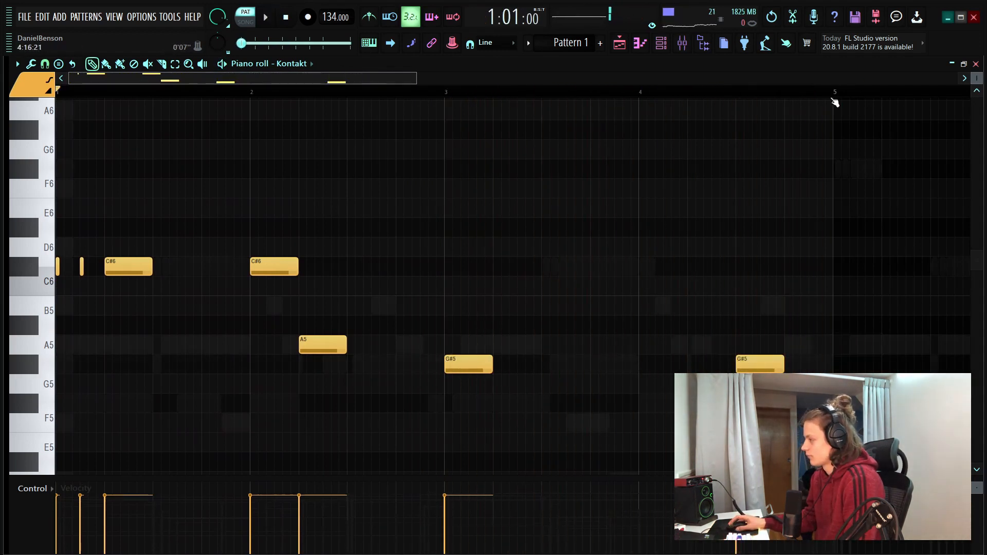
Duplicate the whole four-bar yangqin melody so it repeats from bar 5
key(ctrl+a)
key(ctrl+b)
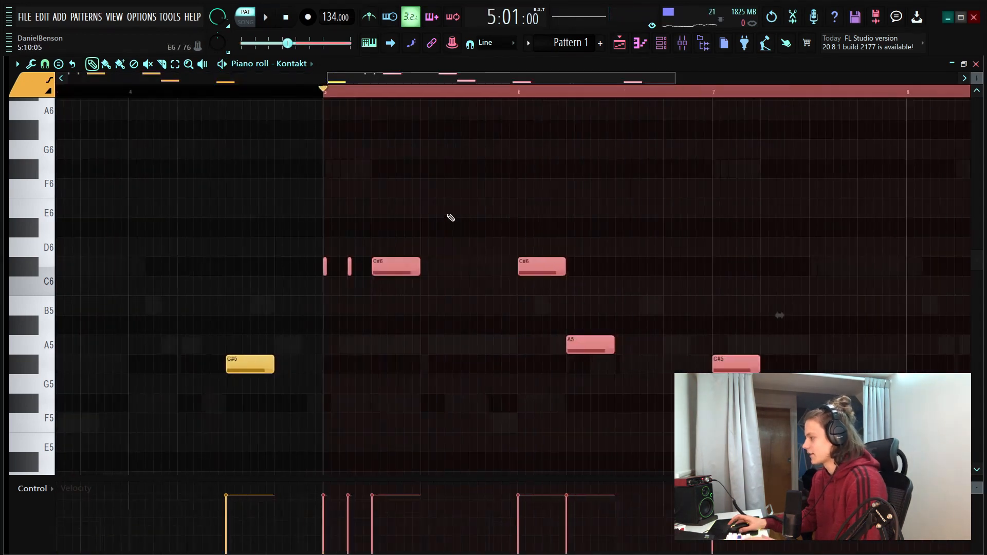
scroll(201, 97, down, 3)
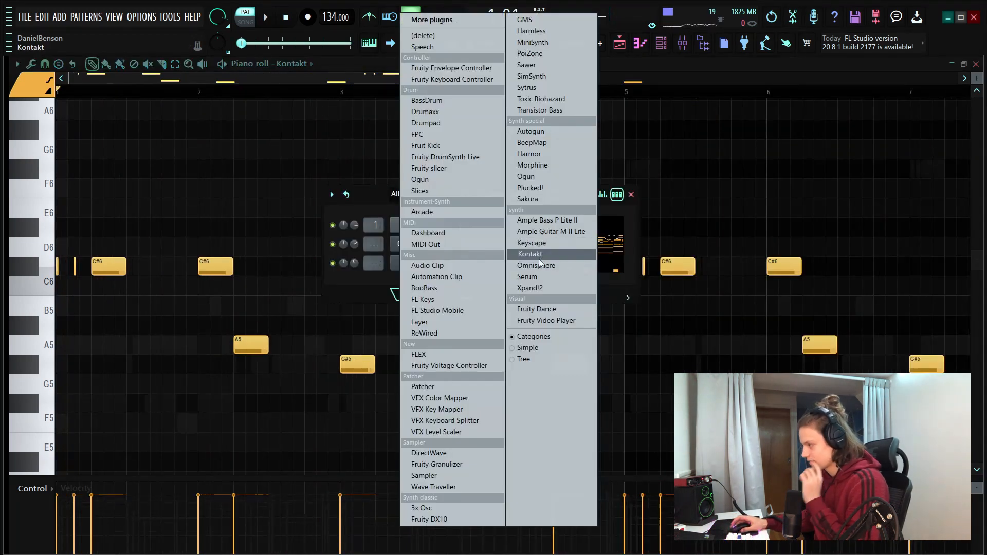
Add a second Omnisphere channel and load the Keyboards patch LA Custom C7 - Wash
click(548, 266)
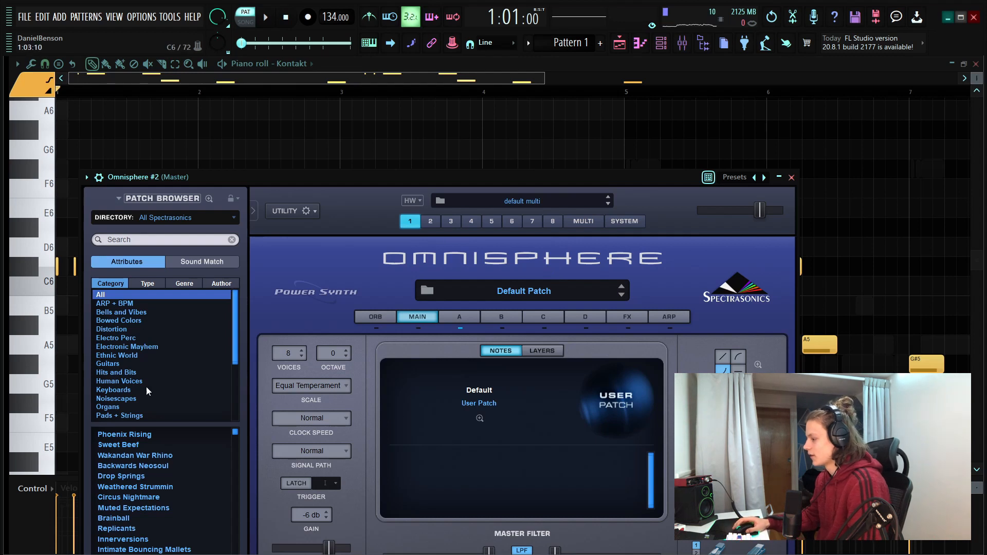
scroll(142, 384, down, 4)
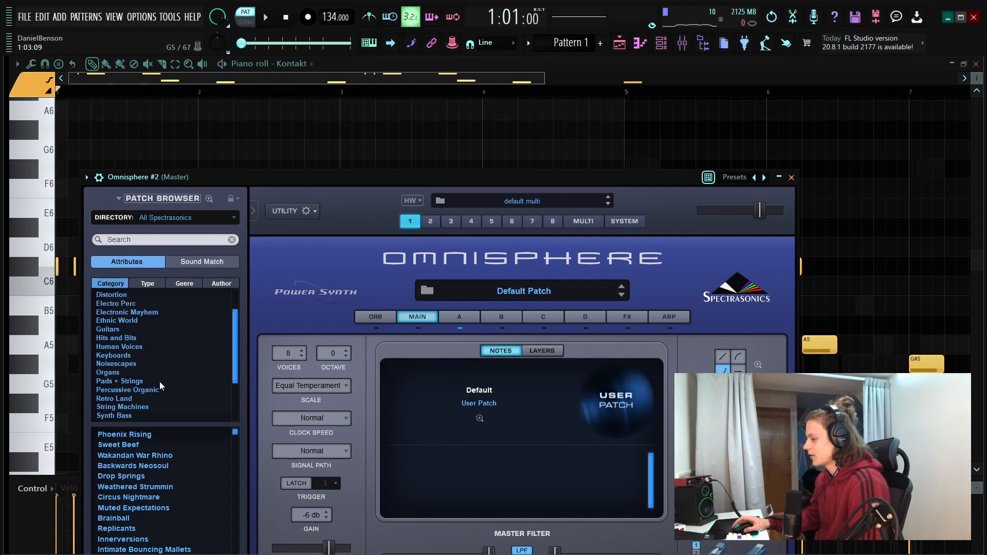
click(144, 356)
scroll(170, 486, down, 3)
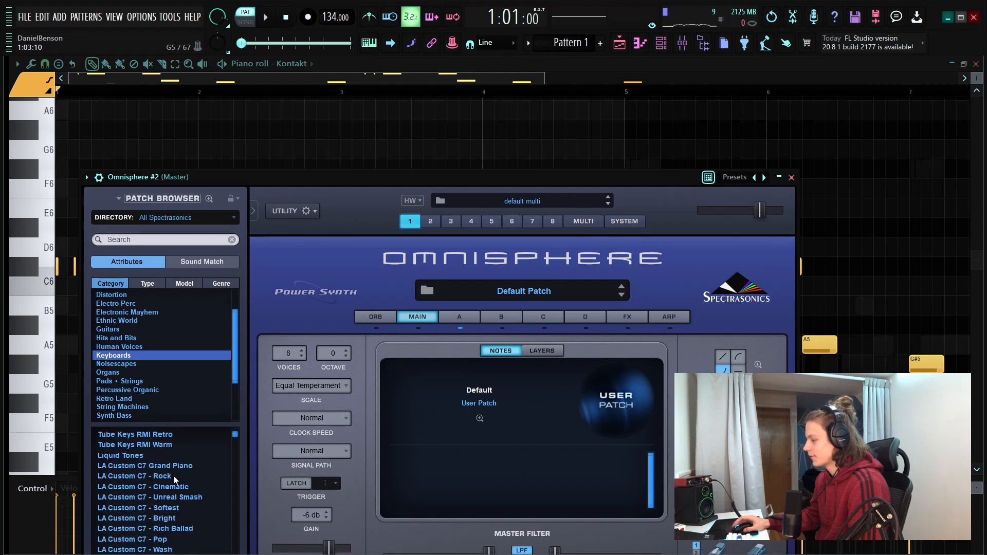
click(168, 508)
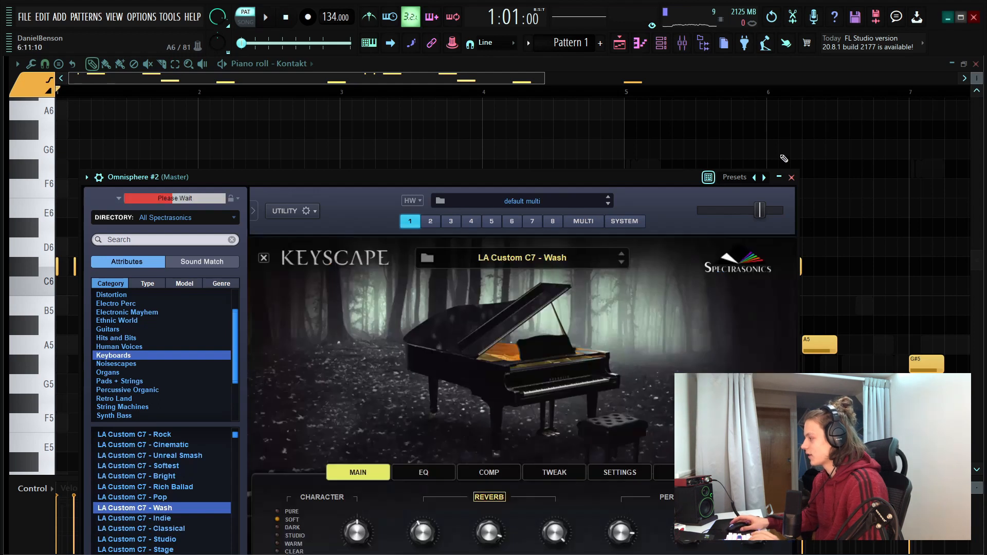
click(792, 177)
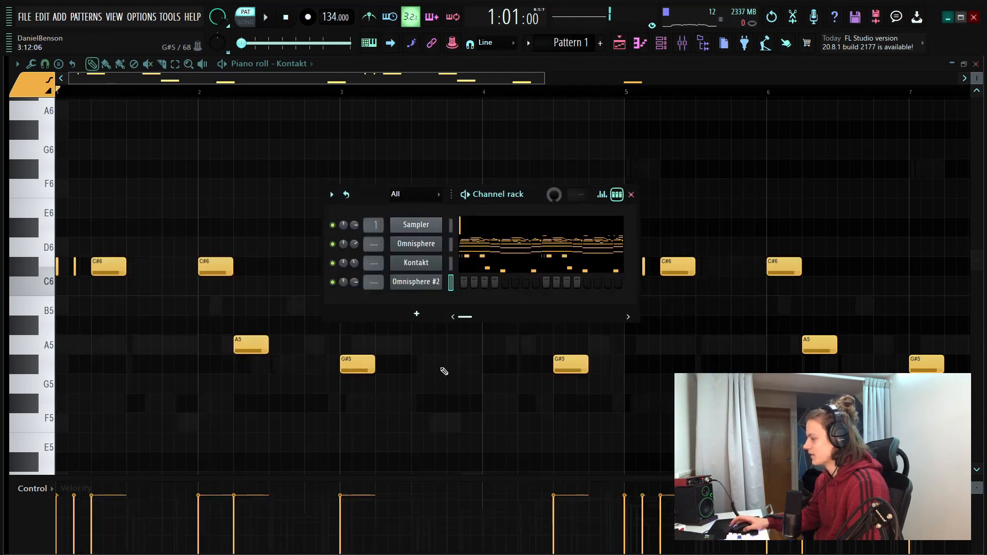
Open the piano roll of Omnisphere #2 and place F#3 and F#4 at the start of bar 1
right_click(428, 283)
click(456, 282)
scroll(370, 325, down, 7)
scroll(309, 328, up, 1)
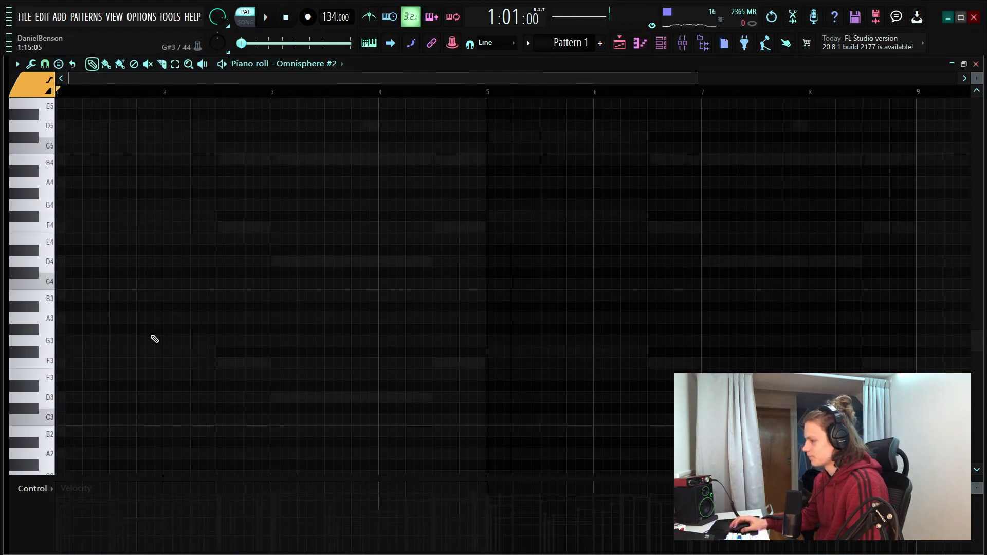
drag(67, 355, 15, 358)
drag(110, 228, 80, 217)
key(space)
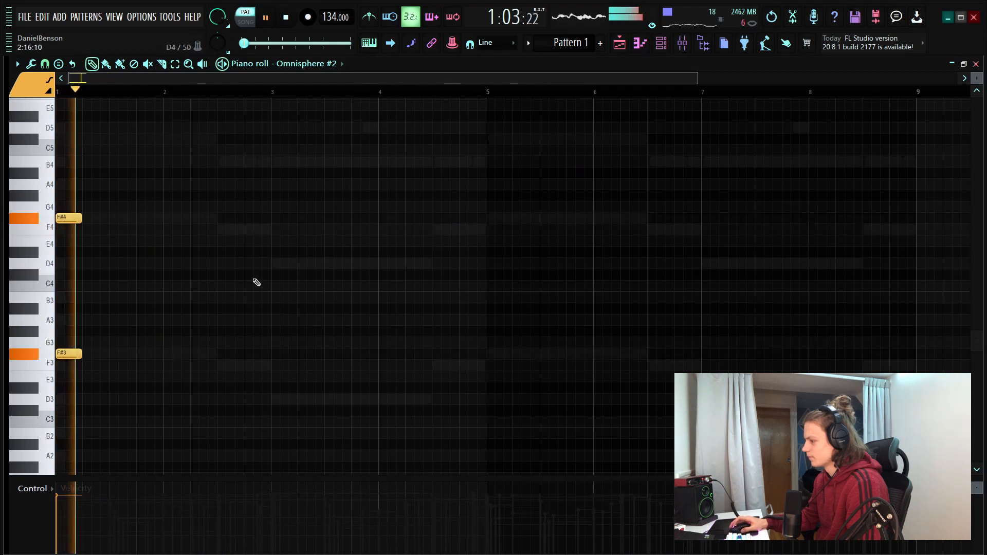
Add octave pairs F3 and F4 halfway through bar 2, and D3 and D4 at the start of bar 3
click(217, 366)
click(219, 231)
click(270, 378)
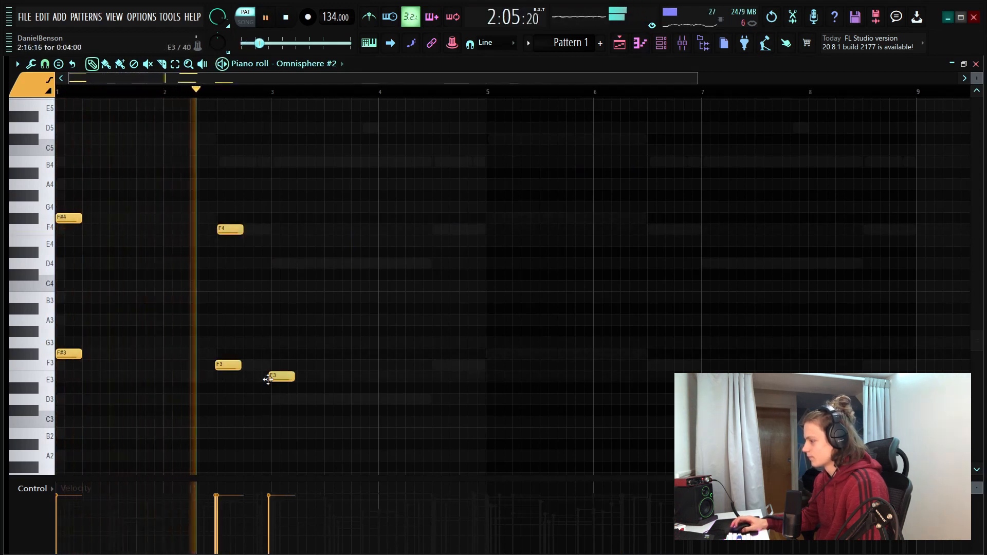
right_click(271, 378)
click(274, 400)
click(273, 263)
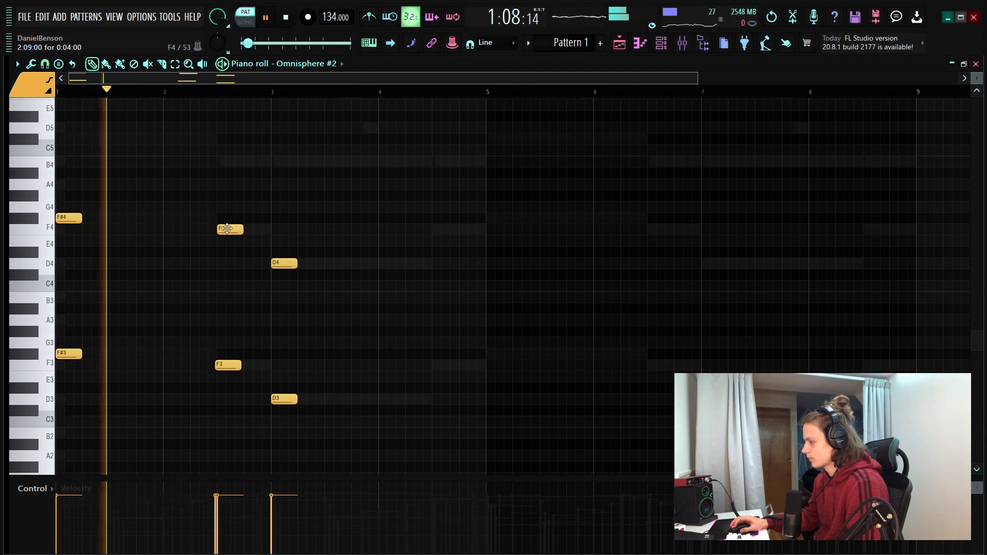
Add F3 and F4 halfway through bar 4 and align both notes to the same start at step 9
click(437, 366)
click(436, 230)
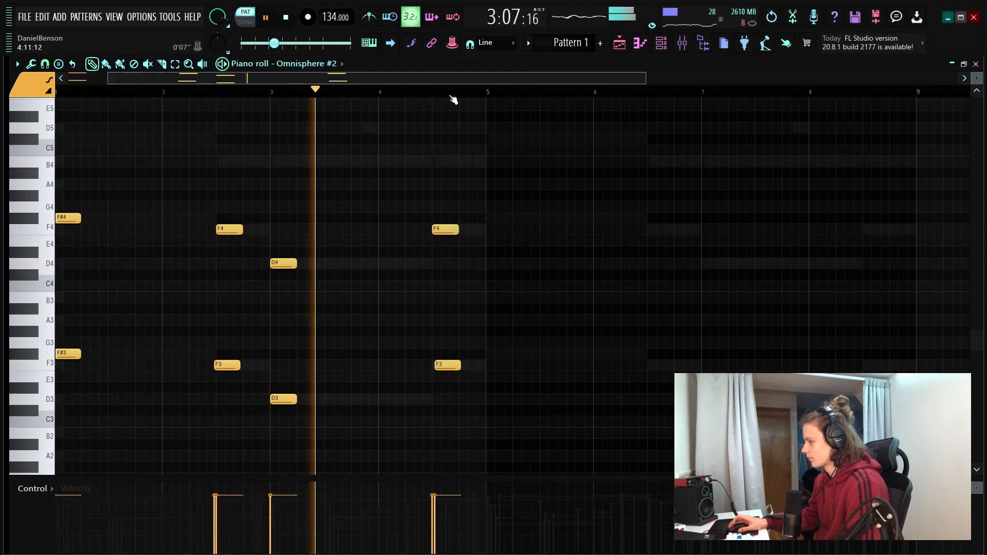
scroll(451, 100, up, 3)
drag(437, 367, 433, 367)
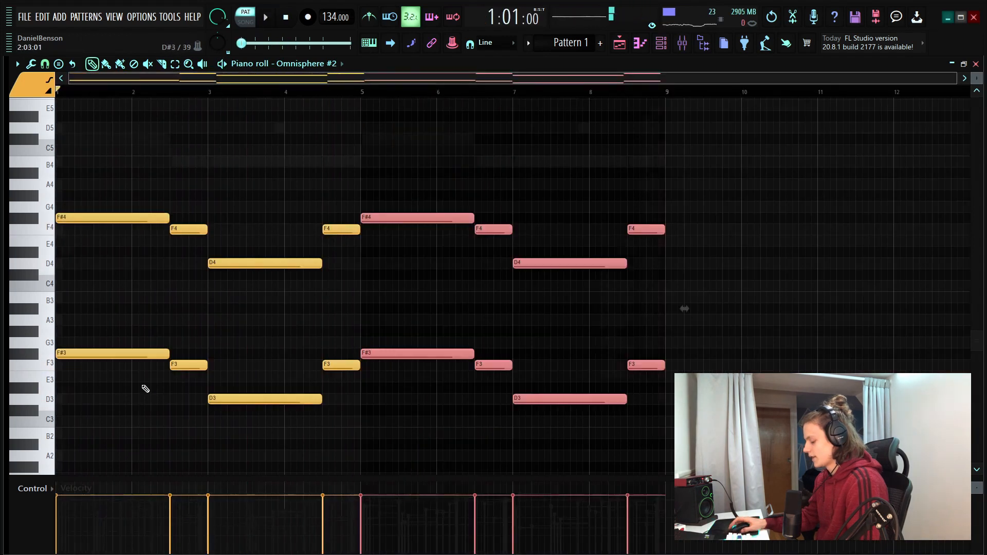
Strum all octave notes of the eight bars with a start time offset, preserving note ends
key(ctrl+a)
key(alt+s)
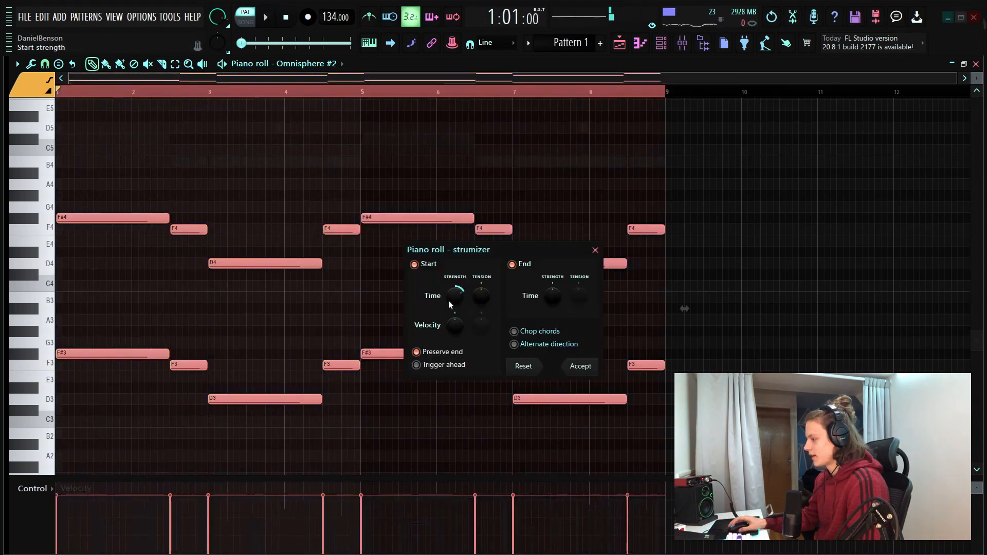
click(581, 366)
Randomize the velocities of the selected octave notes with bipolar levels
key(alt+r)
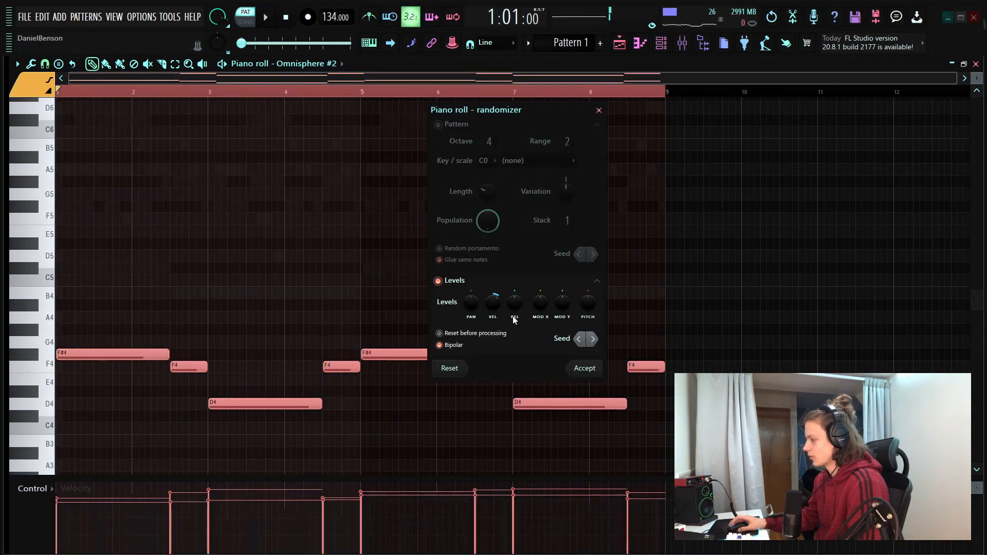
drag(493, 302, 493, 293)
click(585, 368)
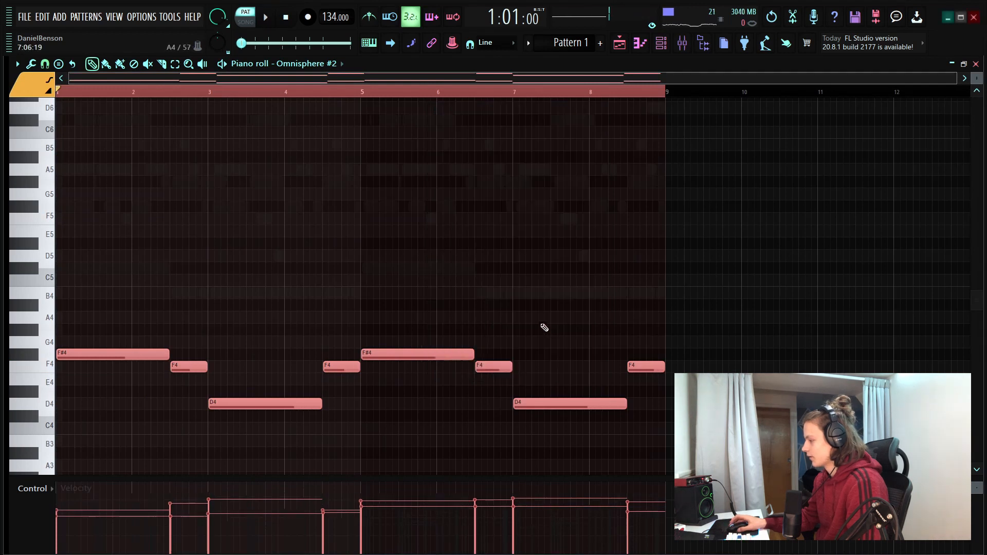
Deselect the notes, play back the layered pattern and show the channel rack
ctrl+click(533, 301)
key(space)
drag(194, 94, 4, 114)
key(space)
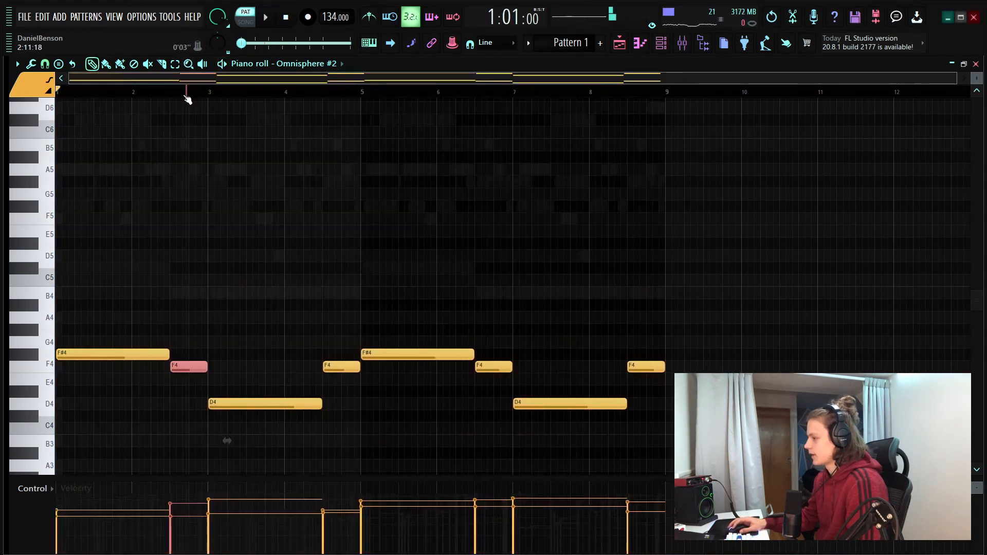
click(187, 98)
key(F6)
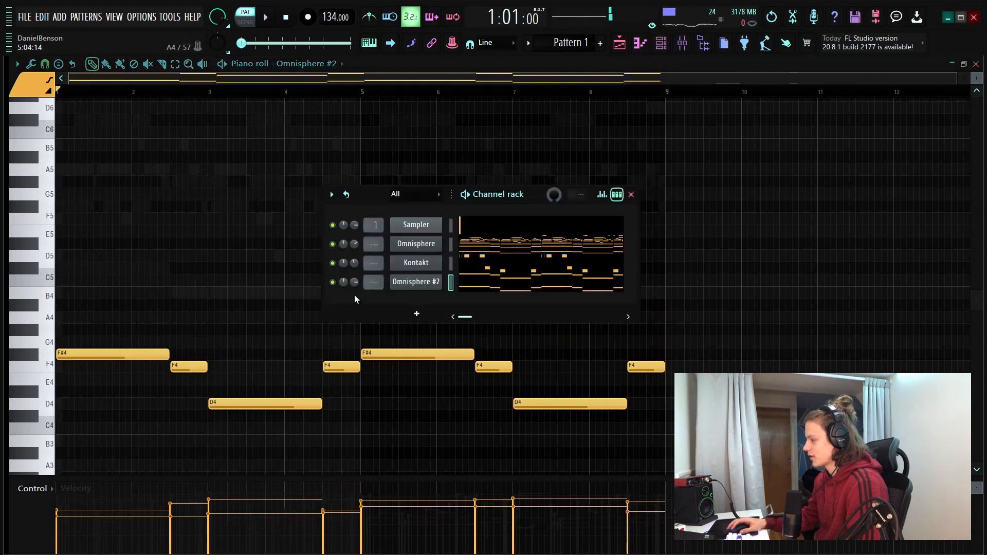
Play back the layered pattern and set the Omnisphere #2 channel volume to 54%
key(space)
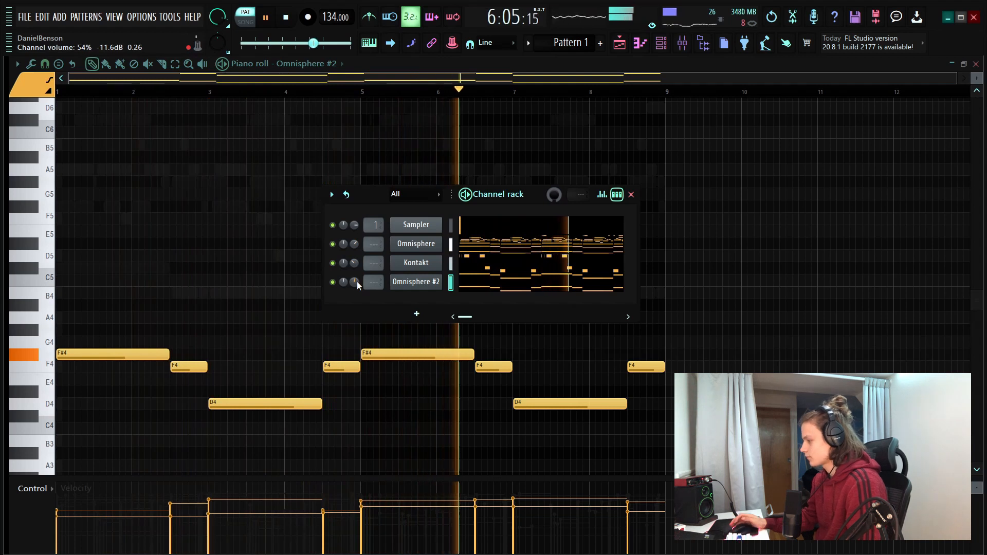
key(space)
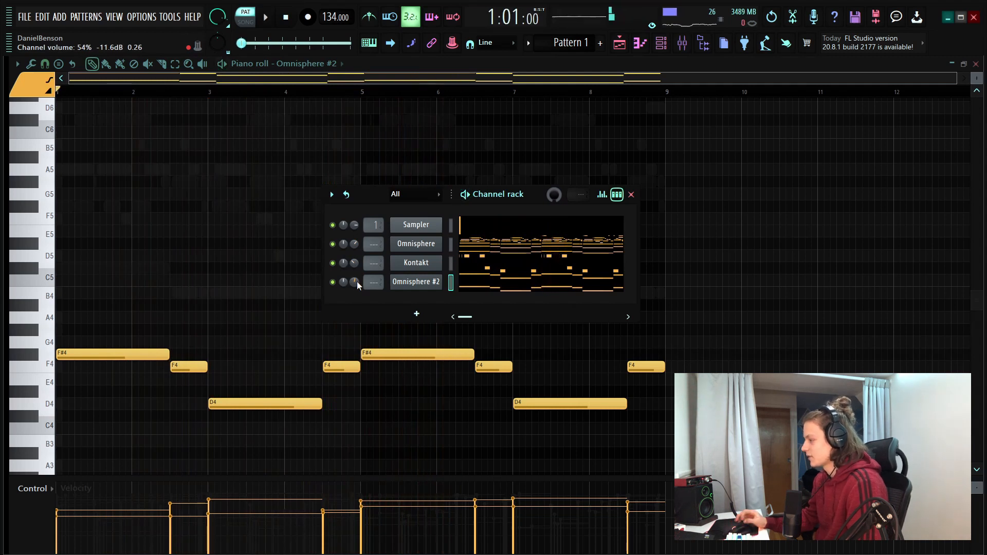
Add an Xpand!2 instrument channel and open its preset list
click(433, 315)
click(533, 289)
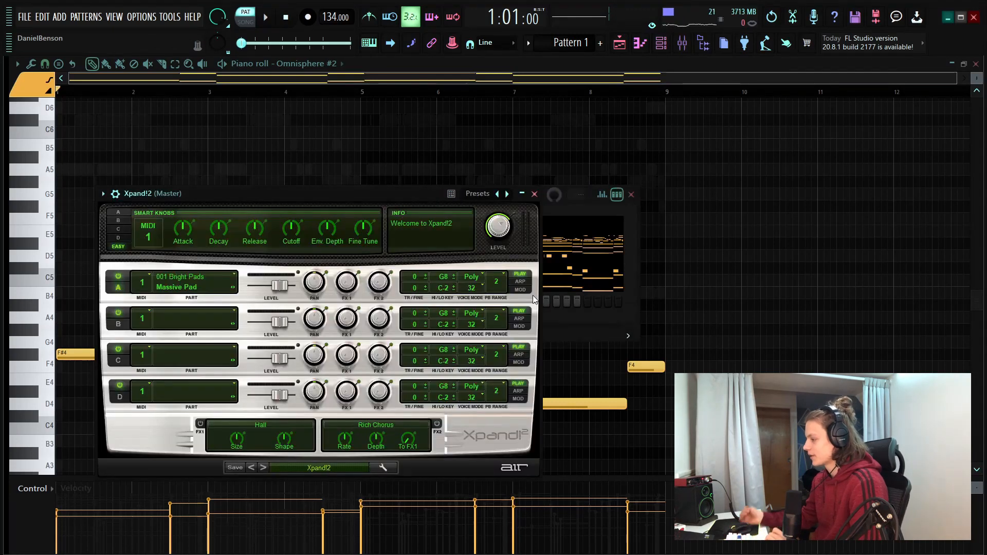
click(320, 467)
mouse_move(301, 473)
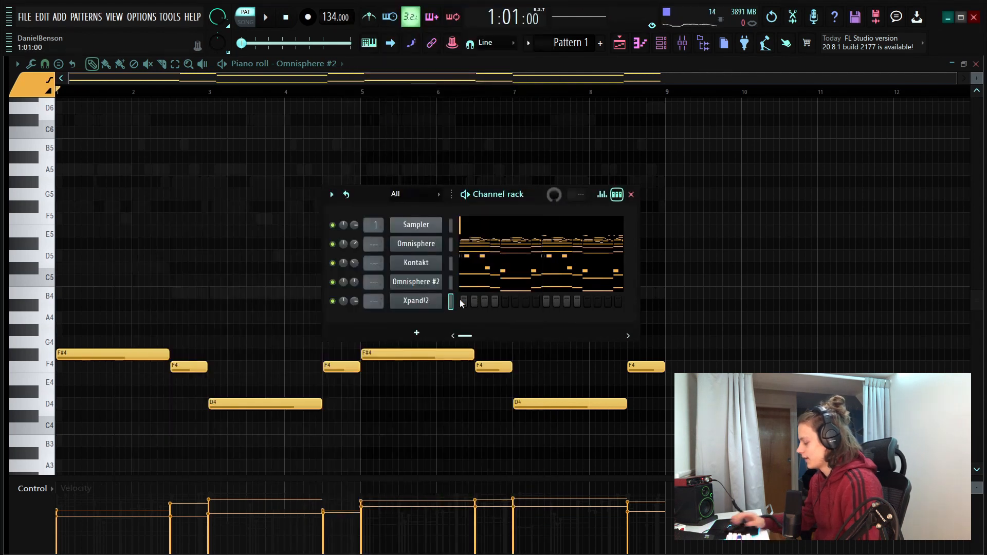
Move the Xpand!2 channel above Omnisphere #2 and show its piano roll
key(alt+Up)
right_click(433, 283)
click(465, 281)
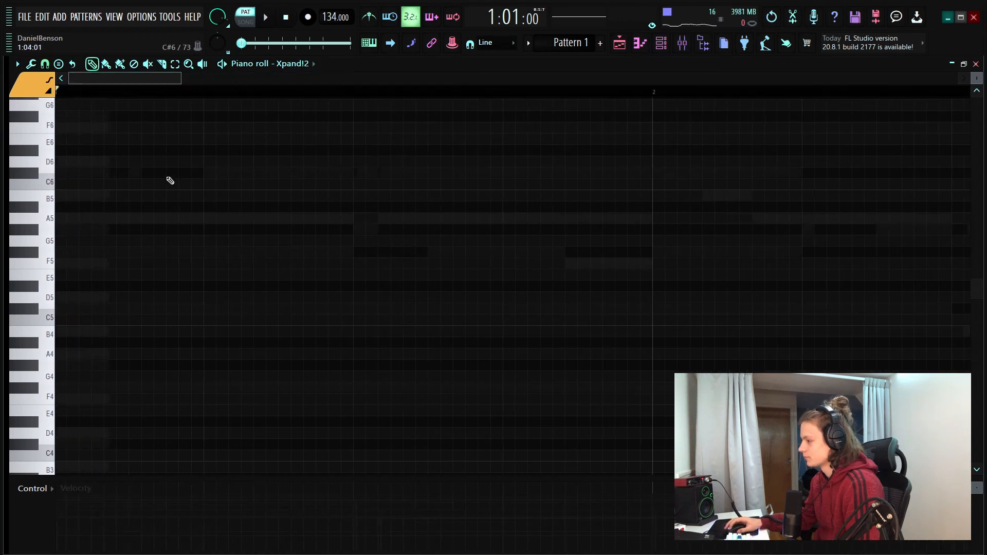
Enter a one-beat F#6 at the start of bar 1 and check it with playback
drag(168, 177, 1, 179)
key(space)
key(space)
scroll(276, 196, up, 2)
key(space)
right_click(125, 241)
key(space)
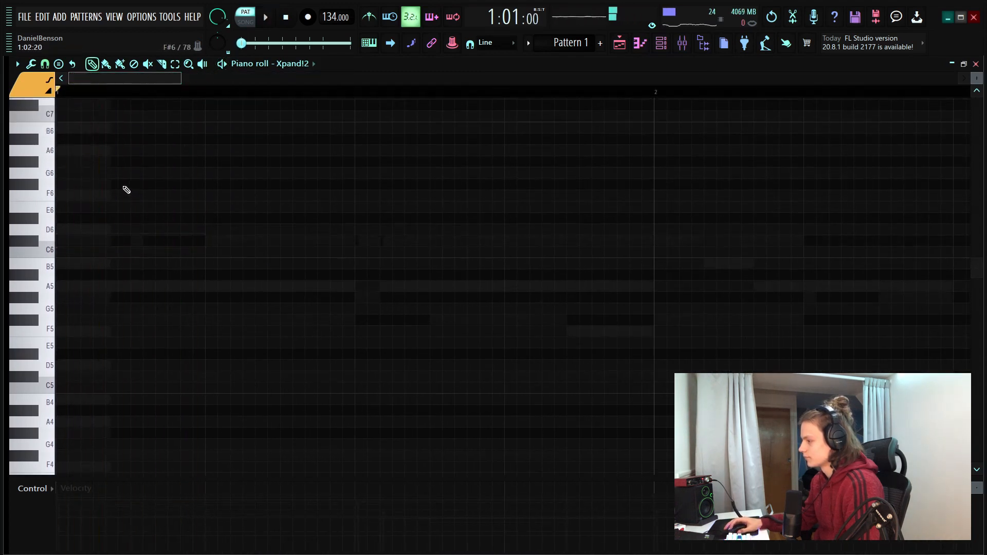
click(126, 186)
key(space)
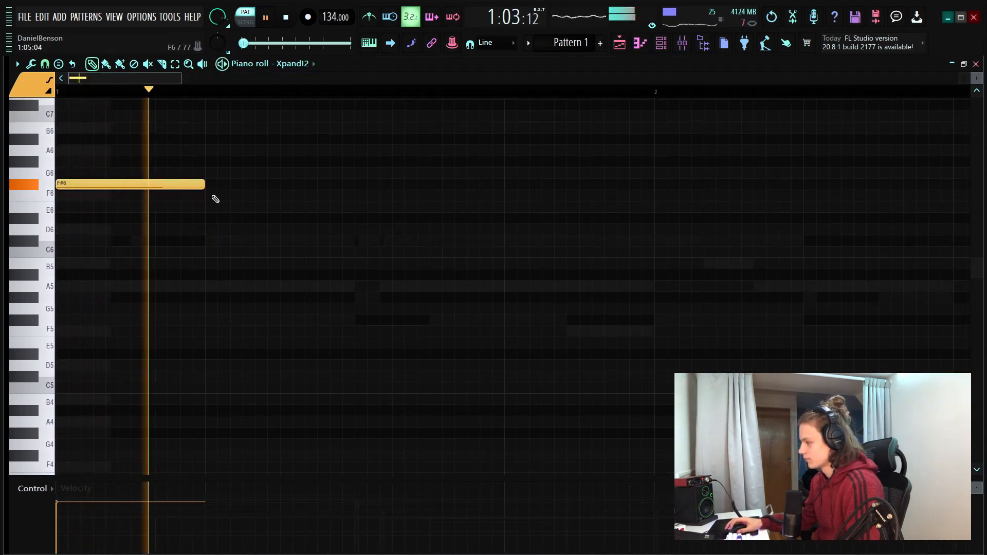
key(space)
Fill beat 2 of bar 1 with a short C#6, a short D6 and a longer C#6
mouse_move(215, 199)
mouse_down()
mouse_move(238, 194)
mouse_move(243, 241)
mouse_move(352, 253)
mouse_up()
key(space)
key(space)
key(space)
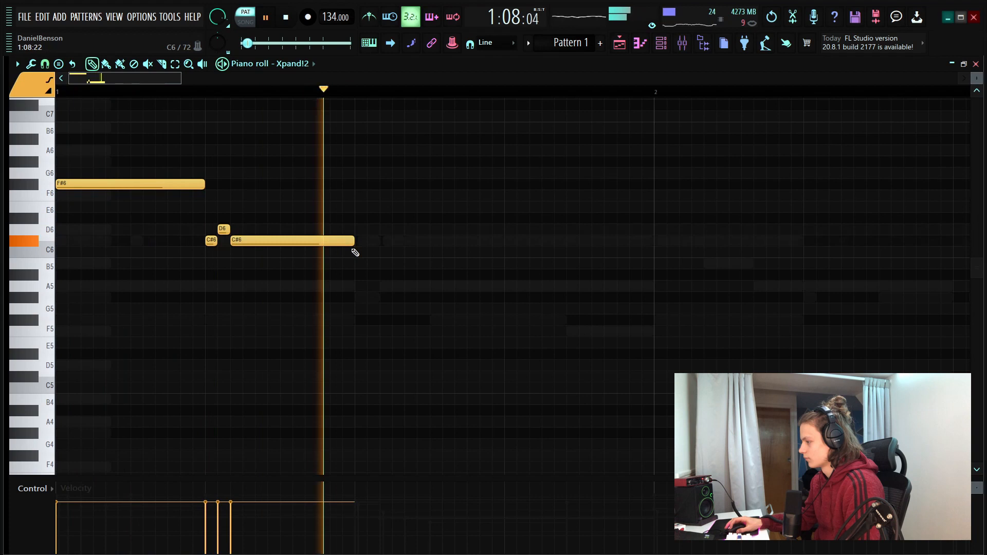
Add A5 on beat 3 and B5 on beat 4 of bar 1, each one full beat long
click(361, 286)
key(space)
click(506, 264)
key(space)
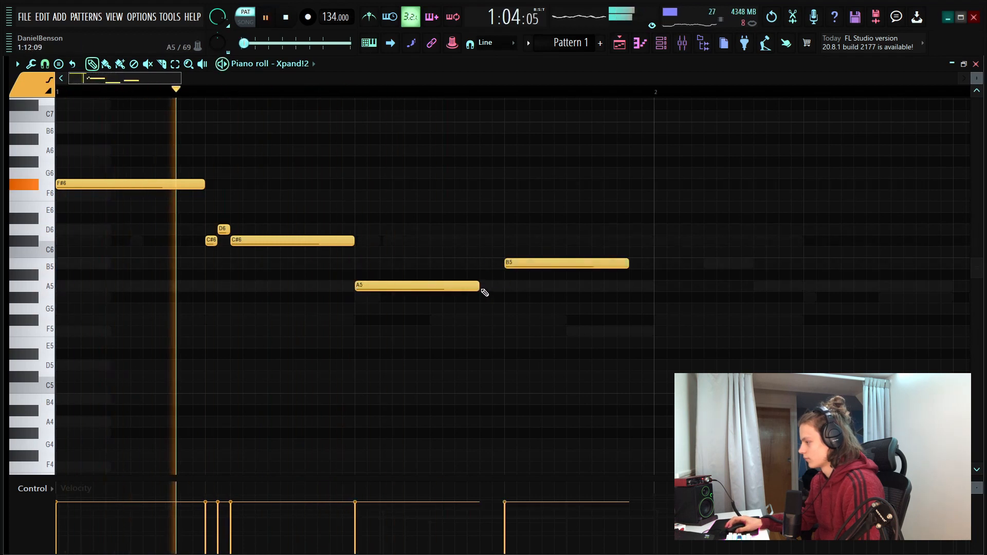
drag(481, 289, 506, 290)
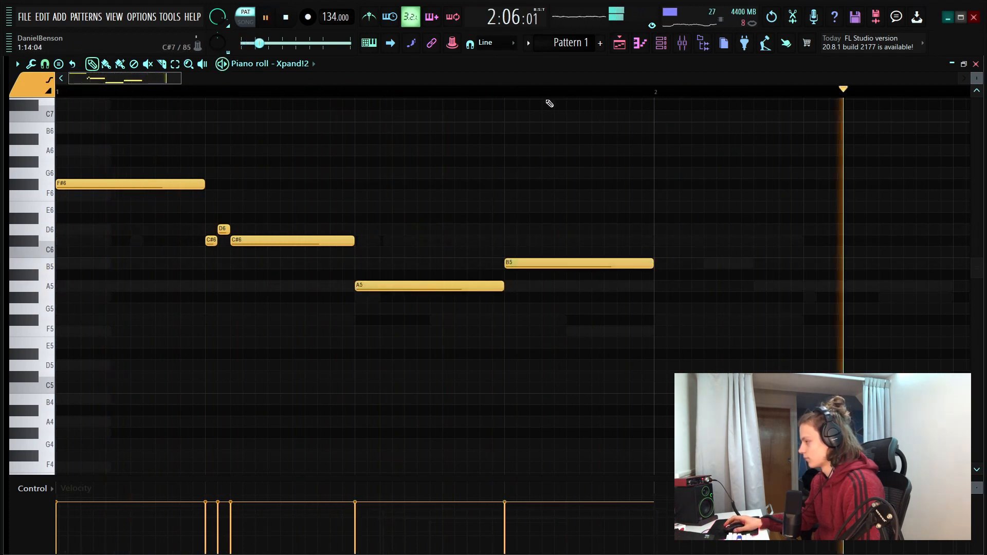
Add a one-beat B5 on beat 4 of bar 2
scroll(541, 98, down, 2)
scroll(541, 99, down, 1)
click(670, 253)
drag(705, 253, 705, 265)
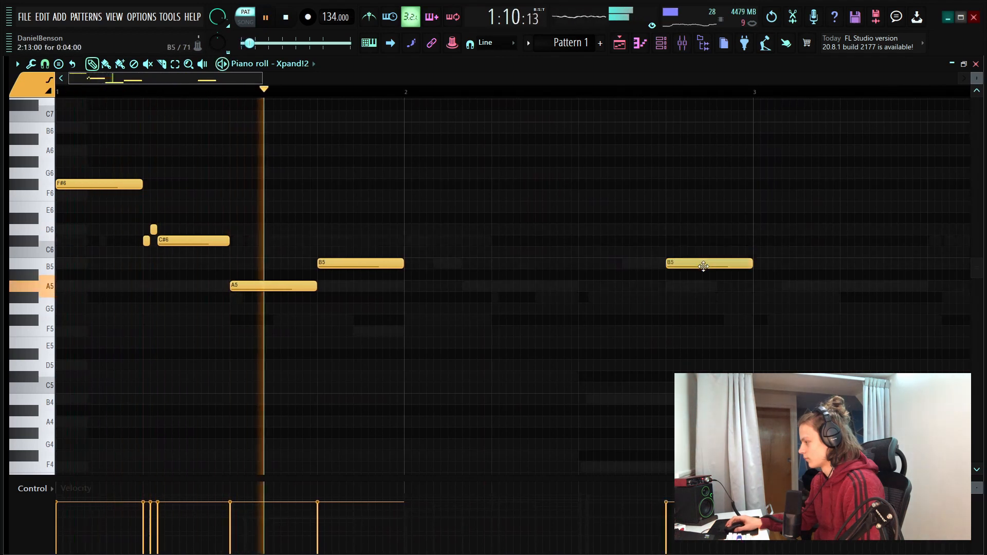
Duplicate the whole two-bar Xpand!2 phrase into bars 3 and 4
key(ctrl+a)
key(ctrl+b)
scroll(474, 180, right, 3)
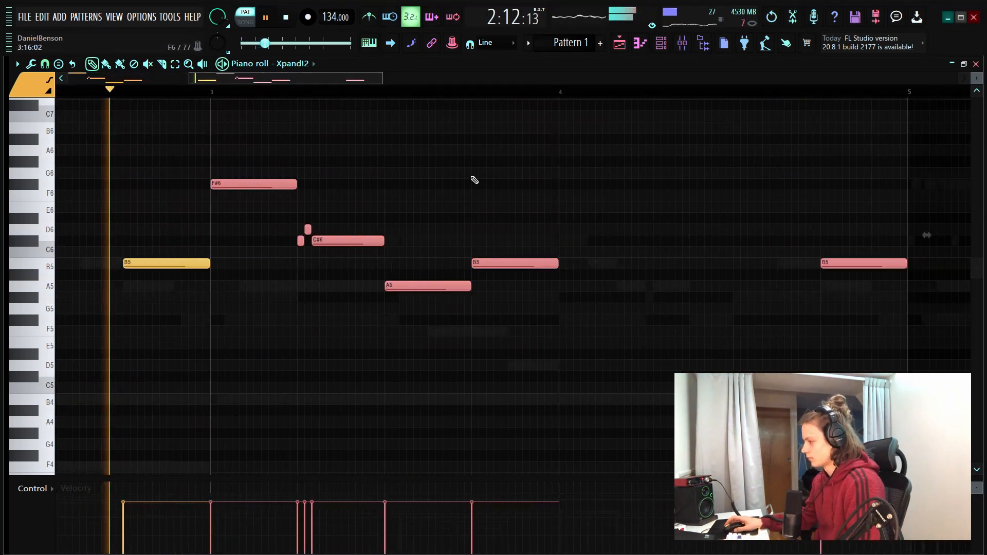
Duplicate the four-bar phrase into bars 5–8, raising the copied A and B notes, except the final B5, and bar 7's C#–D–C# turn an octave
scroll(248, 97, down, 3)
drag(473, 146, 51, 326)
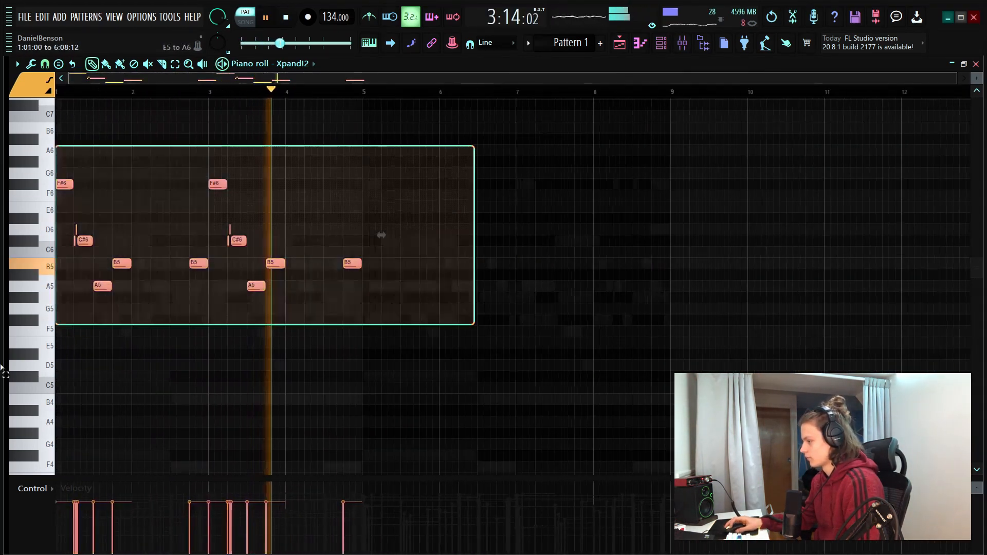
key(ctrl+b)
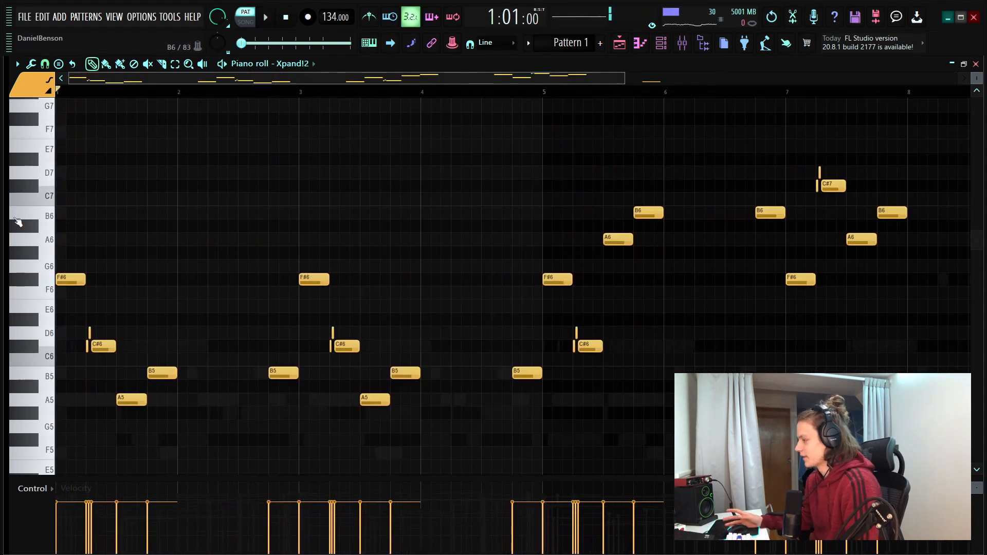
scroll(322, 100, down, 2)
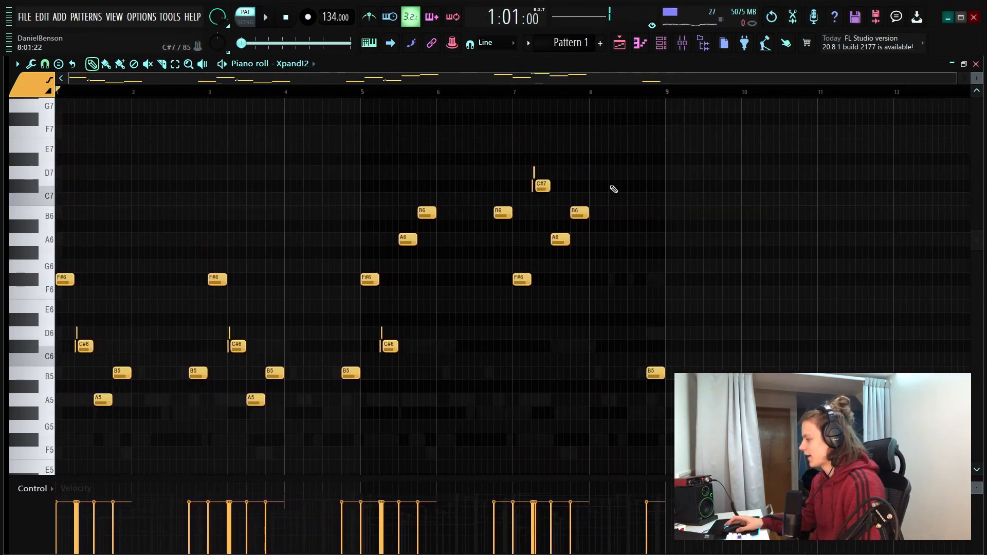
drag(714, 140, 391, 246)
click(689, 302)
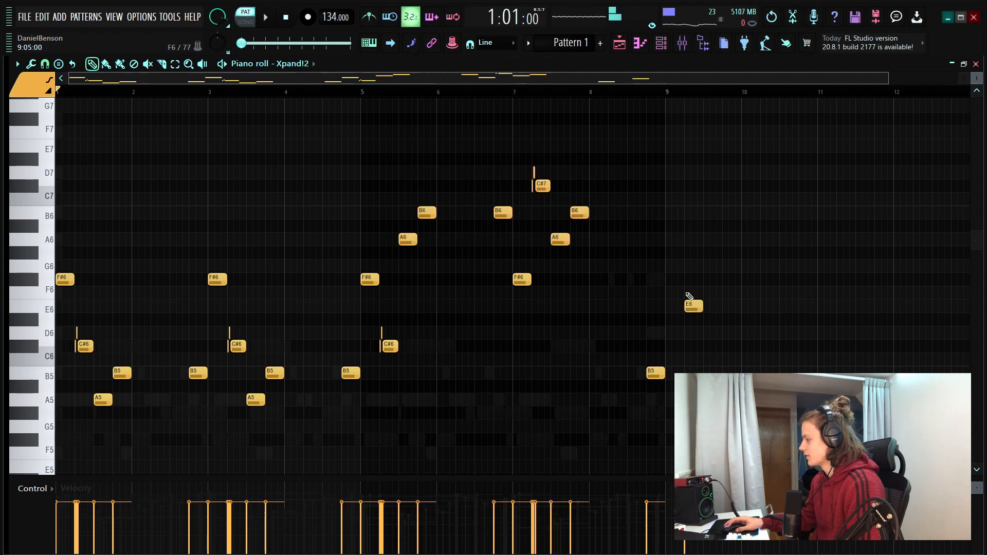
right_click(689, 304)
drag(488, 96, 555, 32)
scroll(166, 93, up, 6)
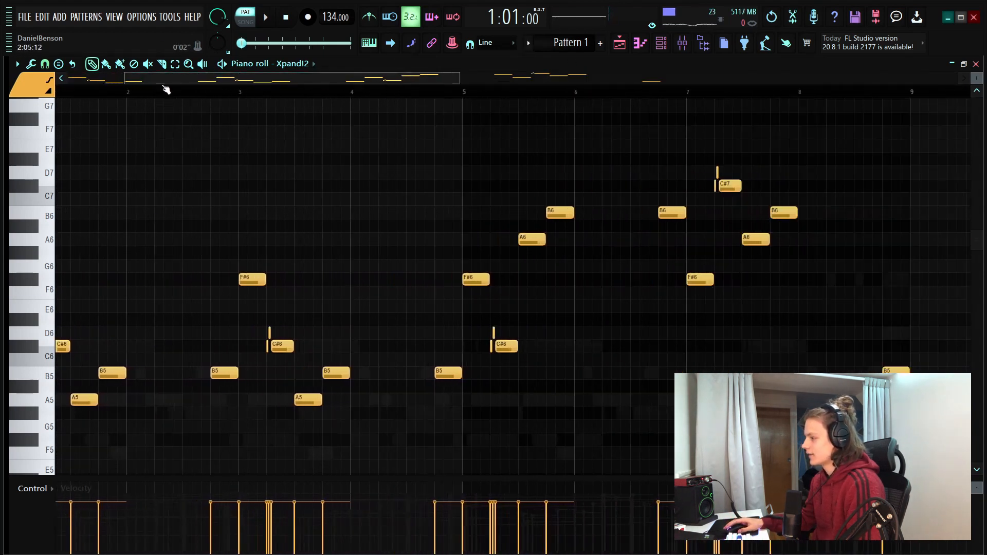
drag(268, 234, 394, 388)
Add a third Omnisphere channel in the channel rack and open its piano roll
key(F6)
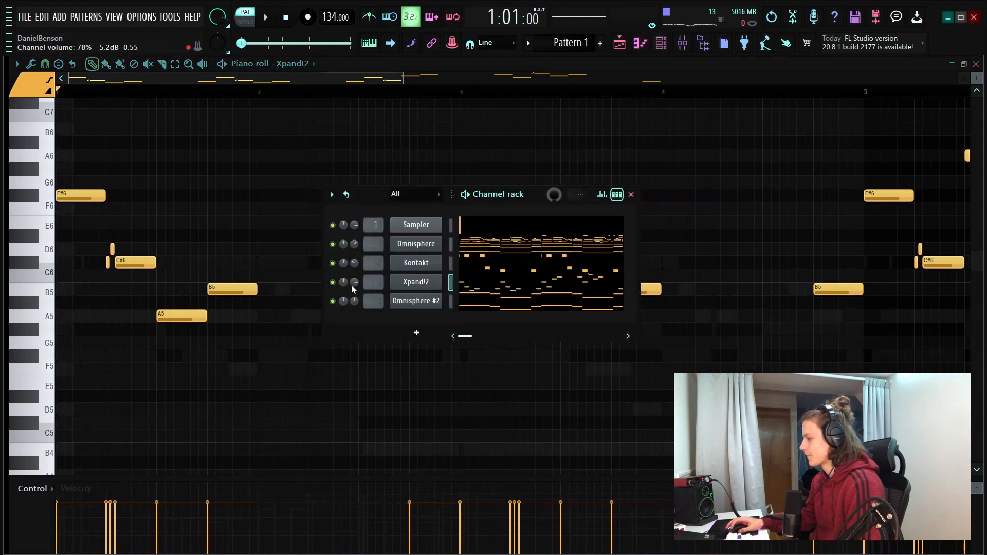
click(416, 333)
click(555, 270)
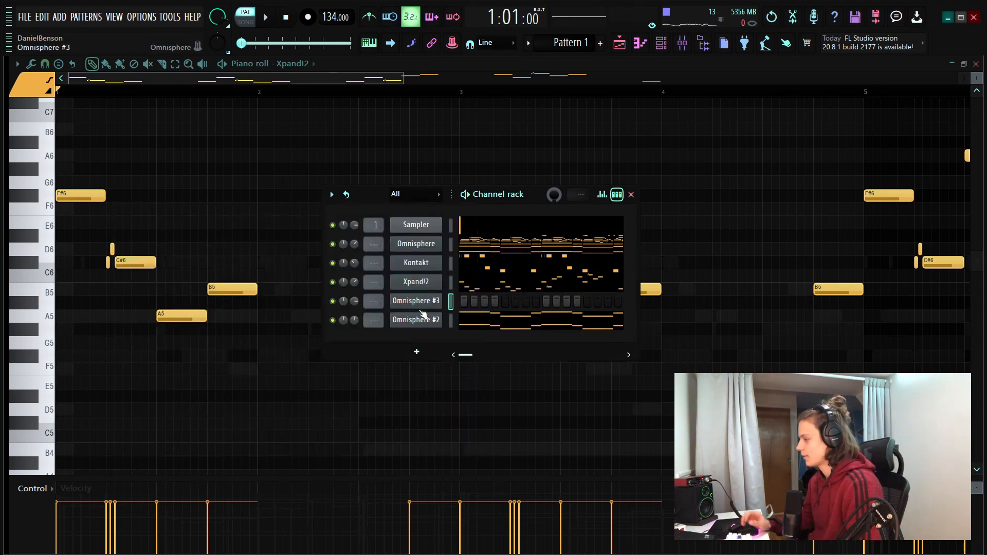
right_click(432, 298)
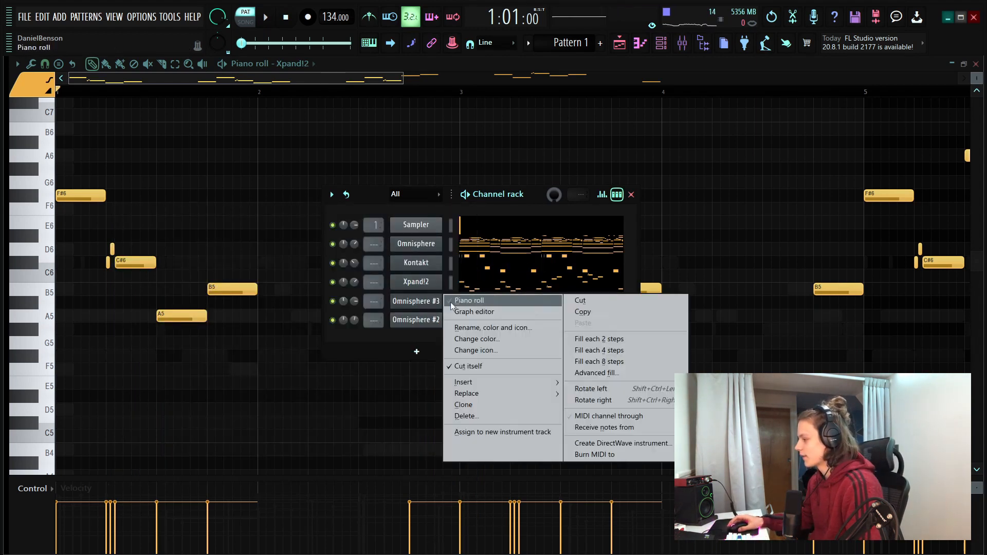
click(468, 300)
Enter short descending notes C#6, B5 and A5 back to back from the start of bar 2
drag(172, 80, 1, 104)
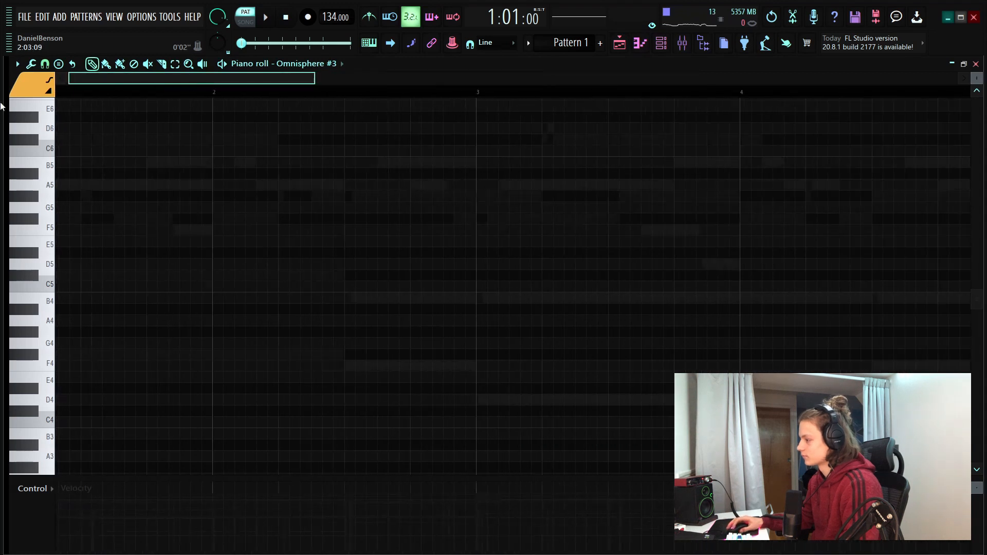
scroll(426, 237, up, 3)
key(space)
click(355, 207)
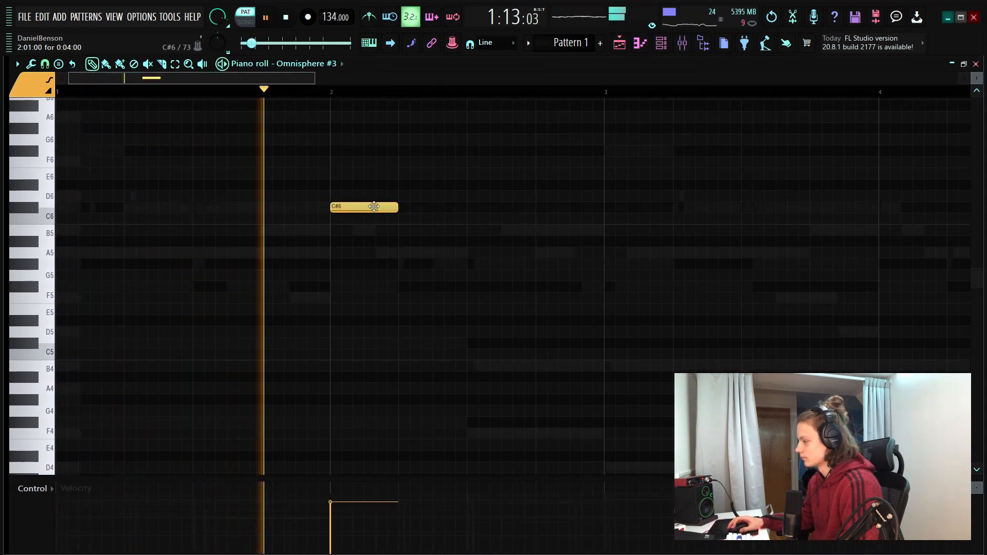
key(space)
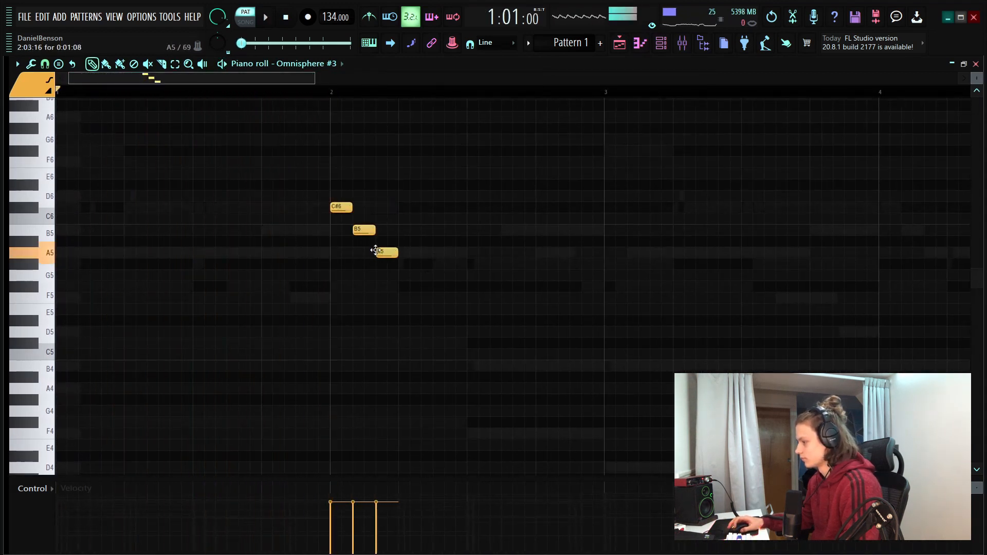
Lengthen the A5 to just before beat 4 of bar 2 and fill that beat with short ascending A5, B5 and C#6
drag(521, 259, 539, 257)
click(545, 253)
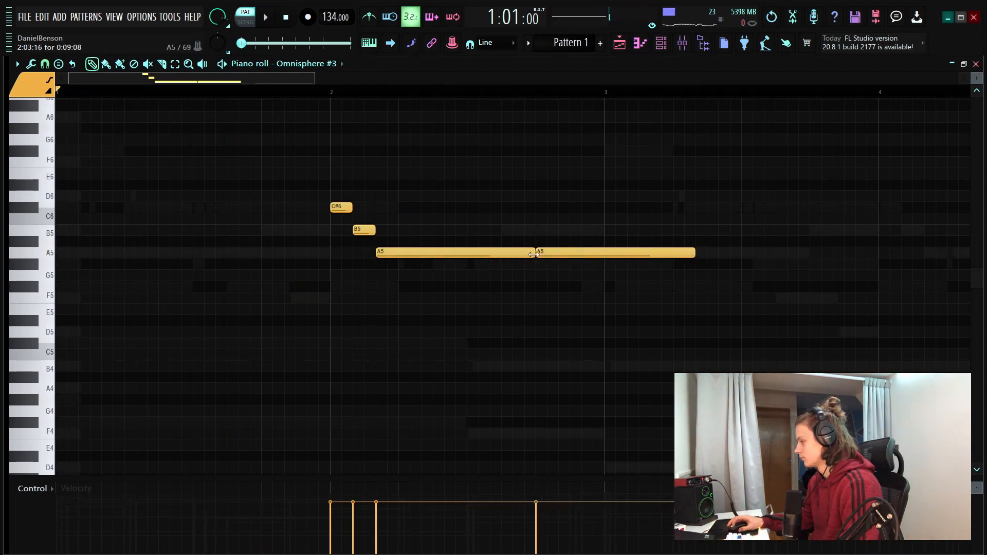
drag(693, 253, 567, 255)
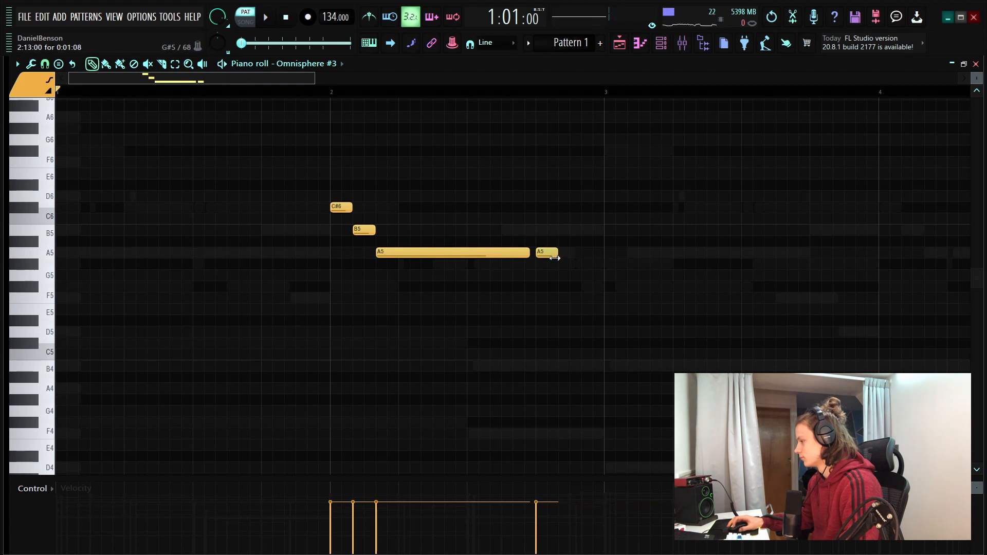
click(564, 230)
click(586, 207)
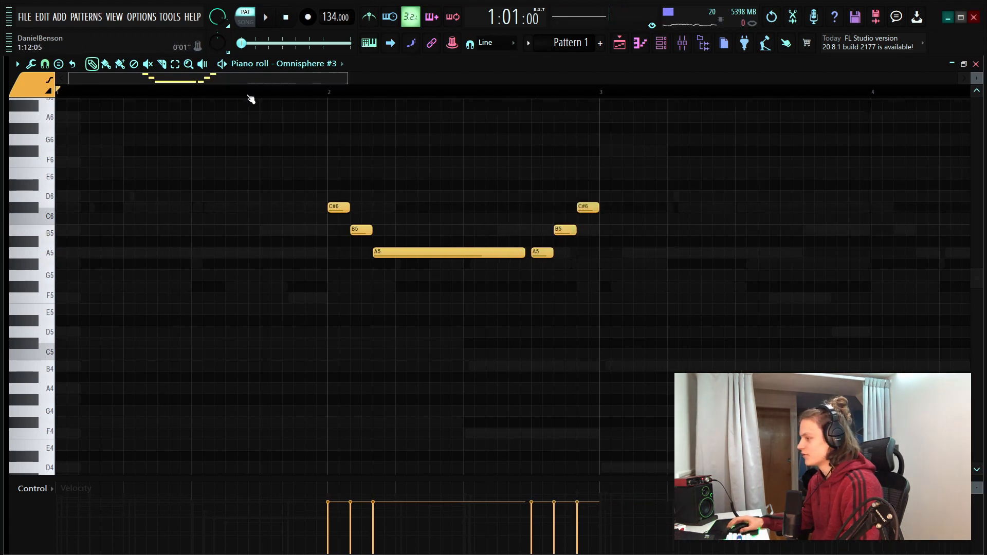
Play back the bar 2 phrase and copy all its notes to bar 4
scroll(250, 99, down, 3)
key(space)
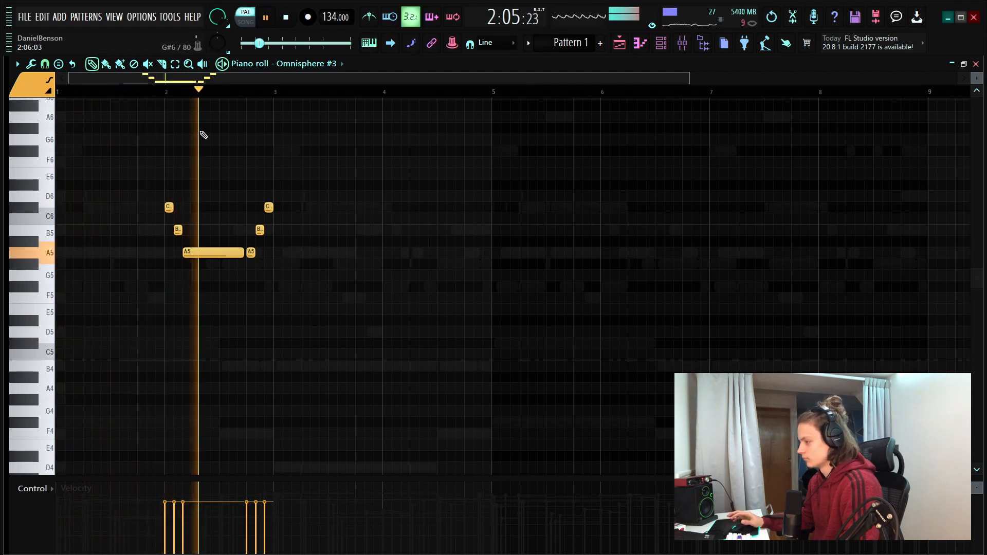
drag(317, 169, 153, 291)
mouse_move(196, 258)
mouse_down()
mouse_move(431, 258)
mouse_move(414, 260)
mouse_up()
key(space)
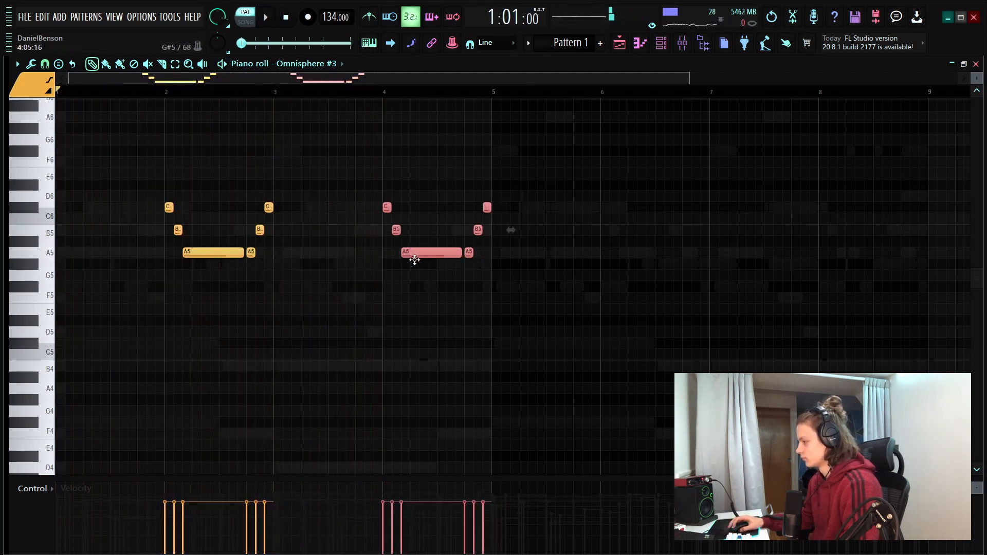
Rework the last beat of bar 4 into a short C#6 followed by a short B5 at the bar's end
scroll(512, 81, up, 5)
key(ctrl+d)
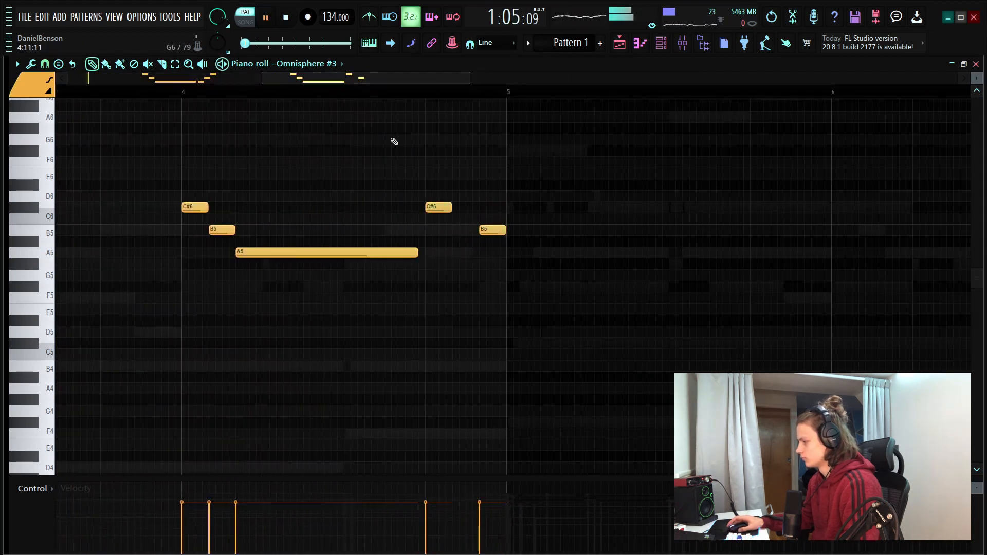
Duplicate bars 1–4 of the Omnisphere #3 melody into bars 5–8 and randomize the note velocities
scroll(242, 116, down, 5)
scroll(248, 84, down, 6)
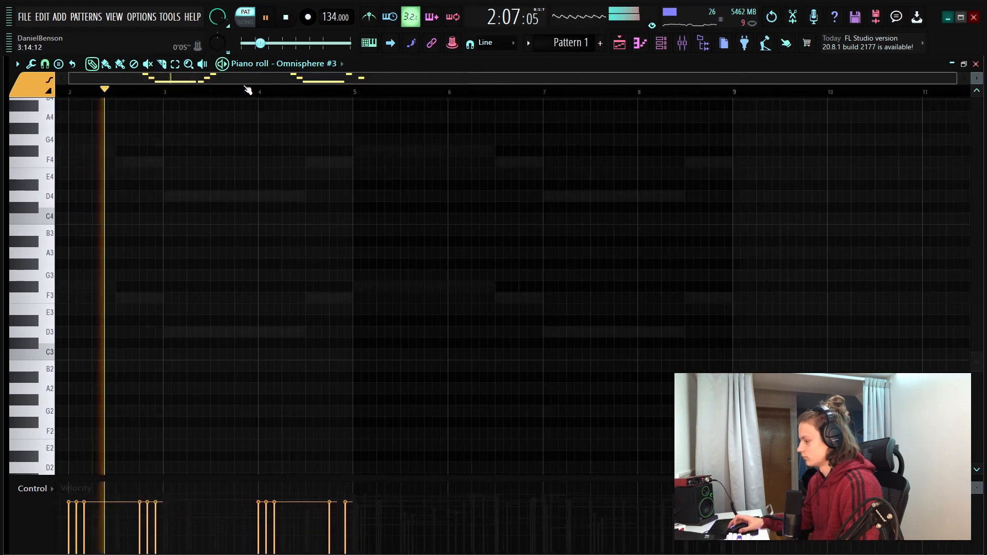
scroll(332, 241, up, 3)
scroll(332, 241, up, 2)
drag(361, 92, 54, 113)
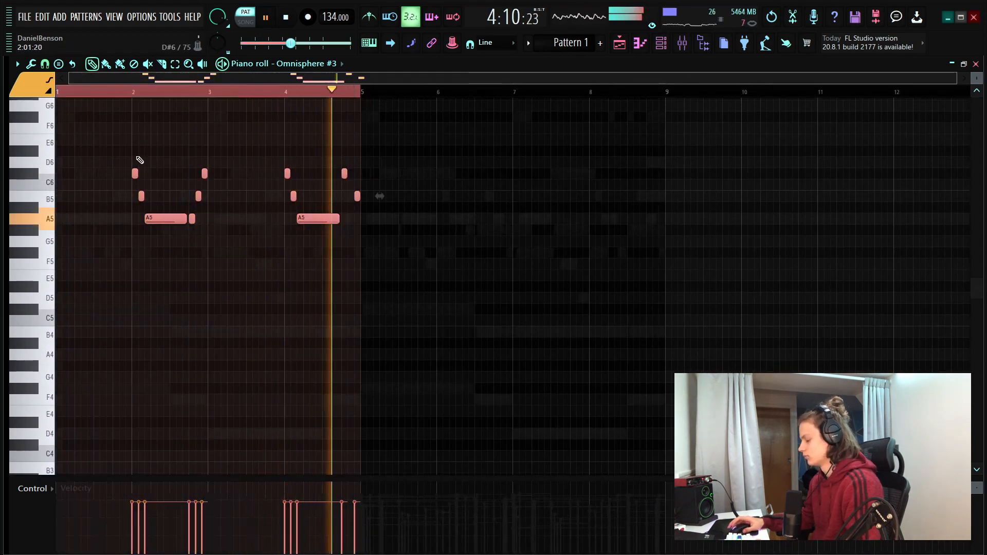
key(ctrl+b)
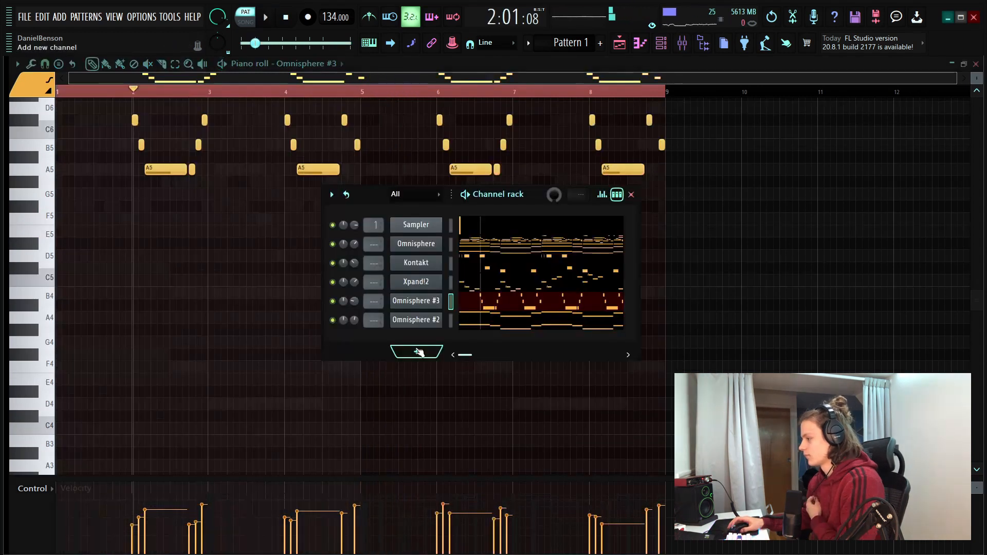
Add an Xpand!2 channel and load the +01 Bigger Legato Strings preset from the Strings category
click(418, 352)
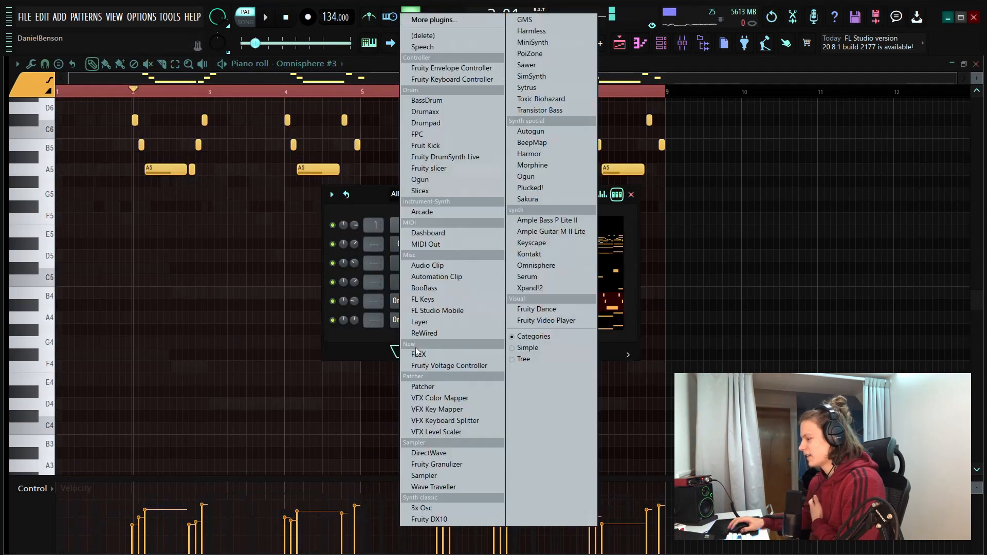
click(540, 289)
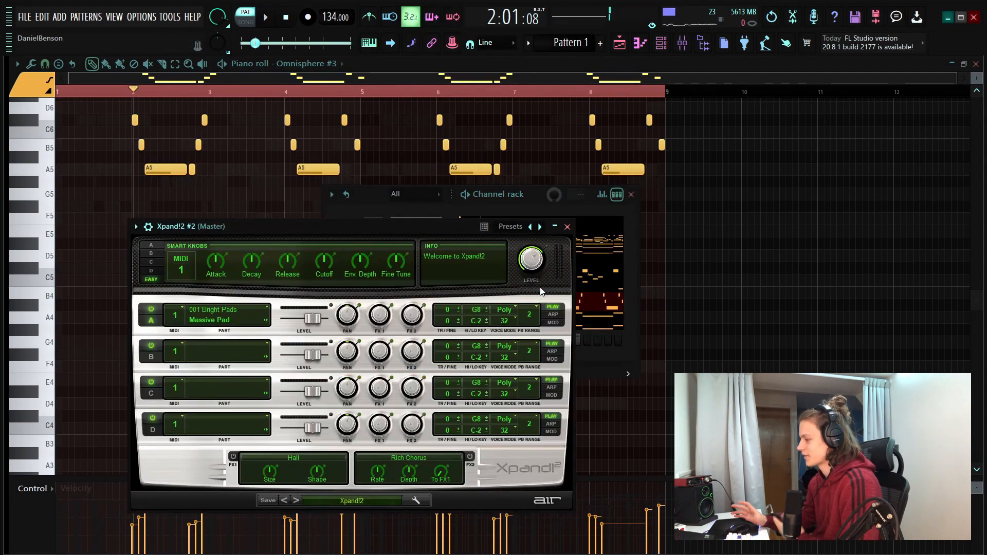
click(354, 501)
mouse_move(340, 477)
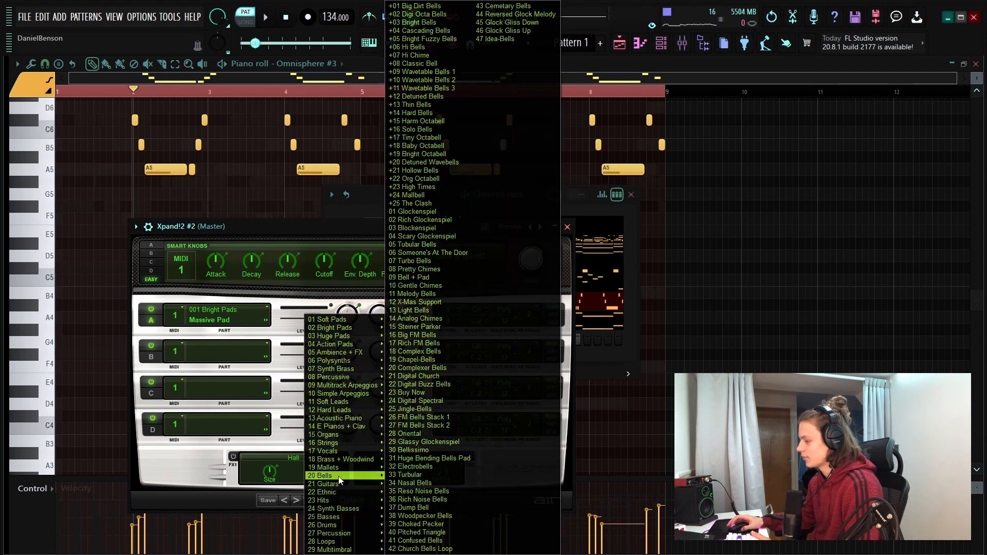
mouse_move(350, 443)
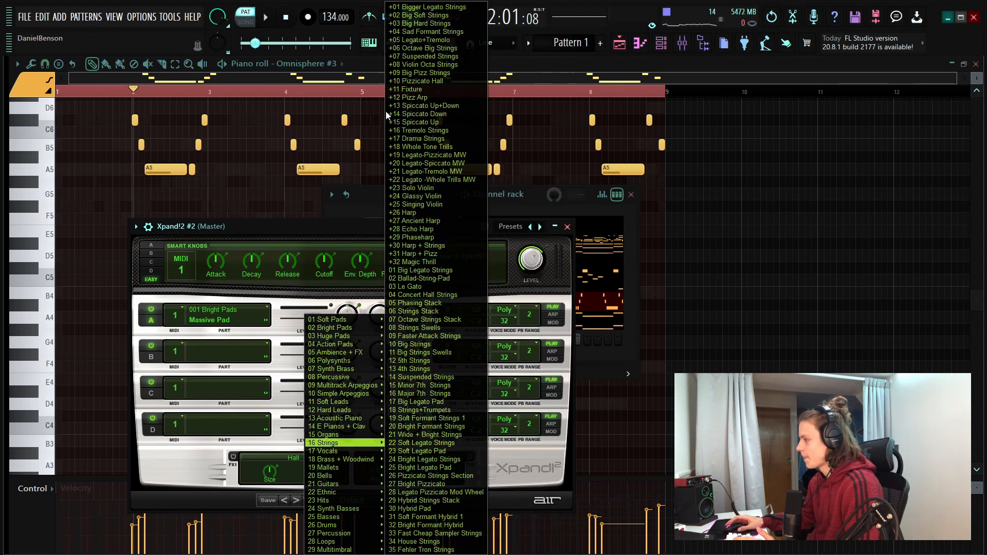
click(430, 7)
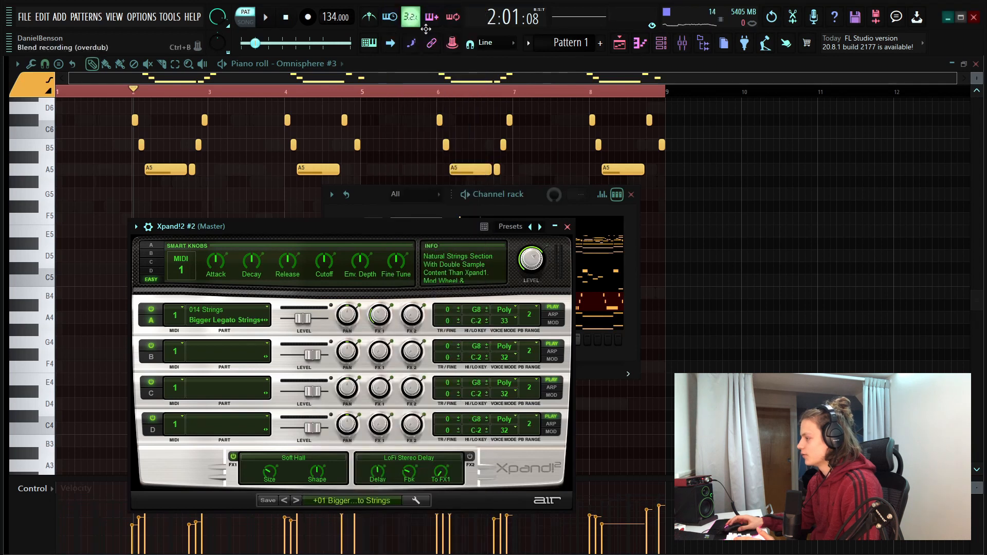
click(568, 227)
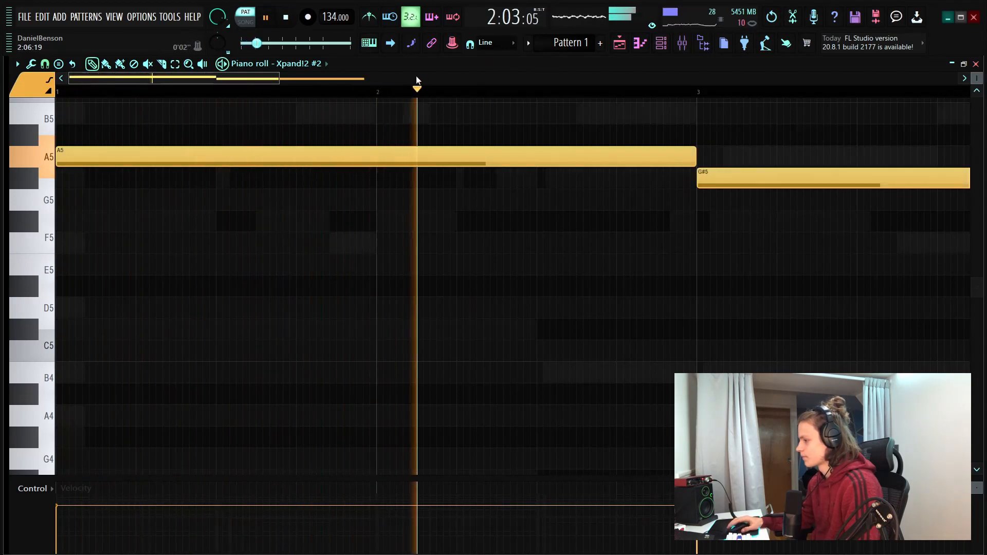
Continue the string line with a two-bar F#5 at bar 5 and a two-bar F5 at bar 7
scroll(386, 96, down, 3)
scroll(386, 96, down, 2)
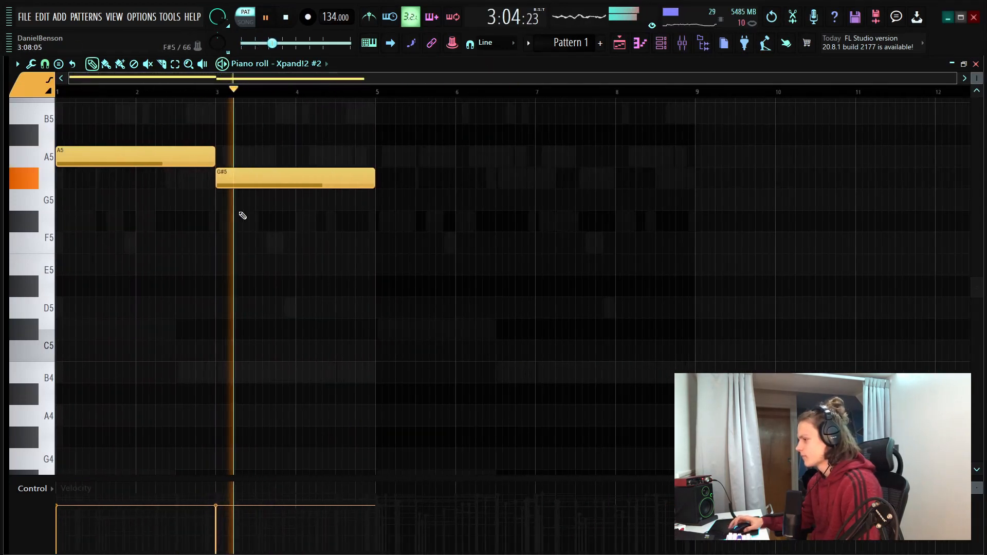
click(362, 222)
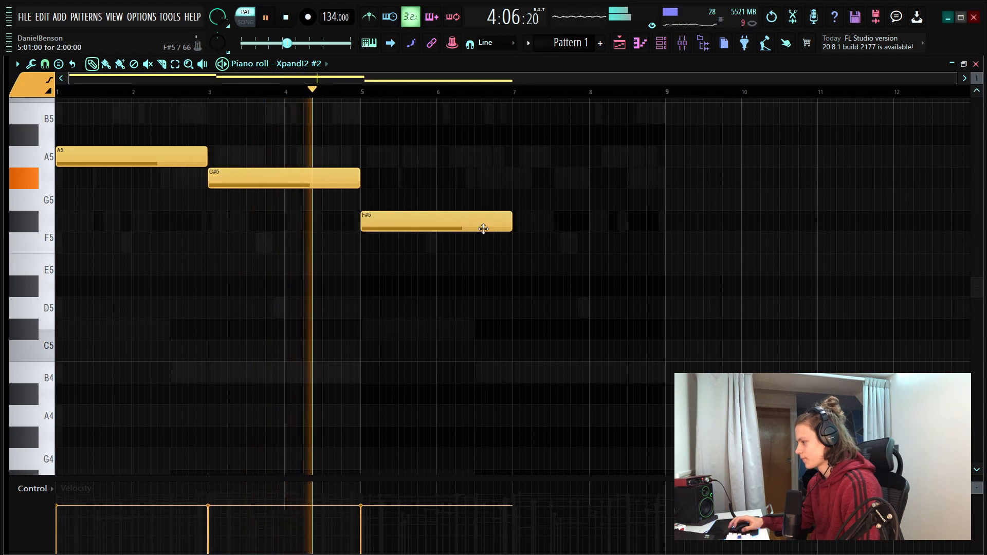
click(512, 244)
click(564, 172)
right_click(564, 172)
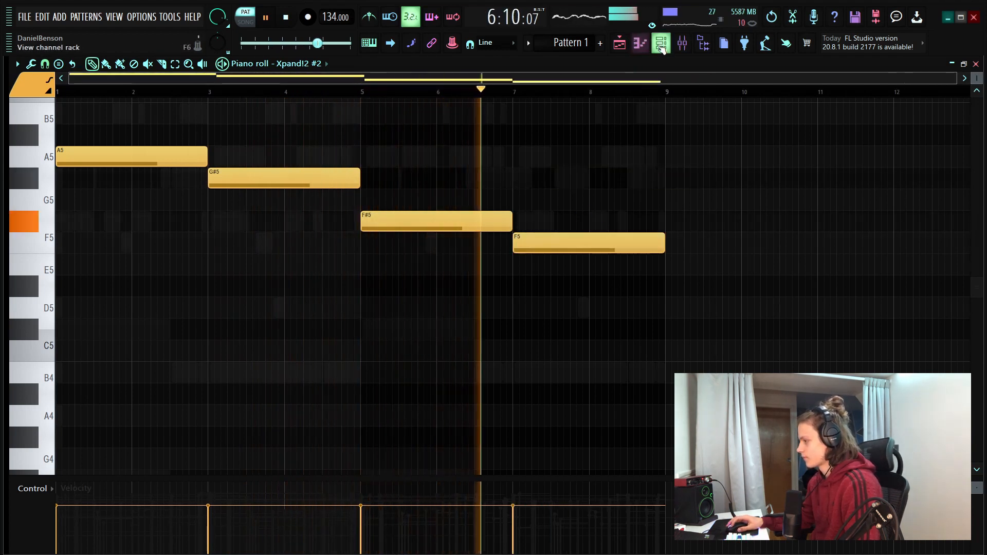
Change the string note at bar 7 to a two-bar G#5 and play back the line's ending
key(F6)
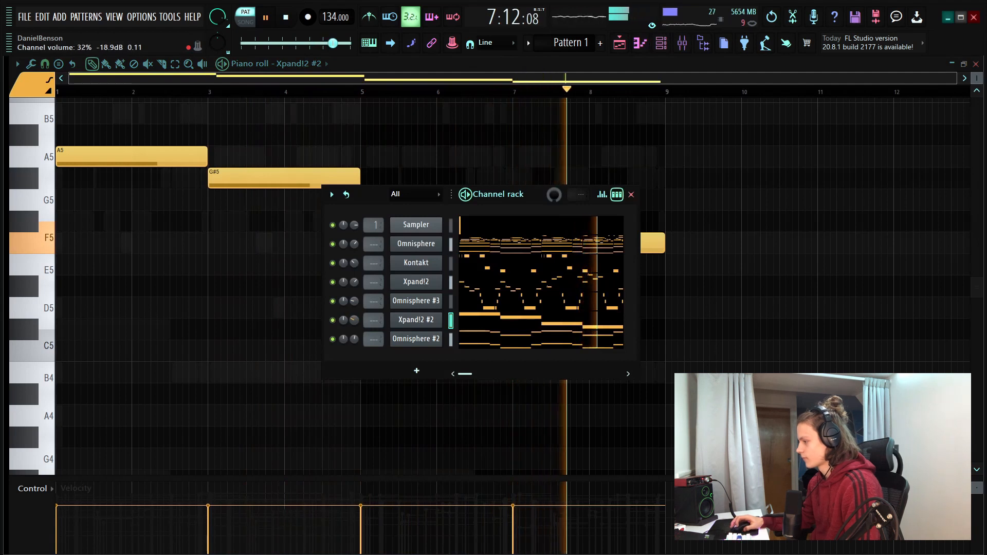
key(space)
click(422, 122)
right_click(424, 121)
right_click(534, 243)
click(512, 195)
drag(512, 195, 512, 169)
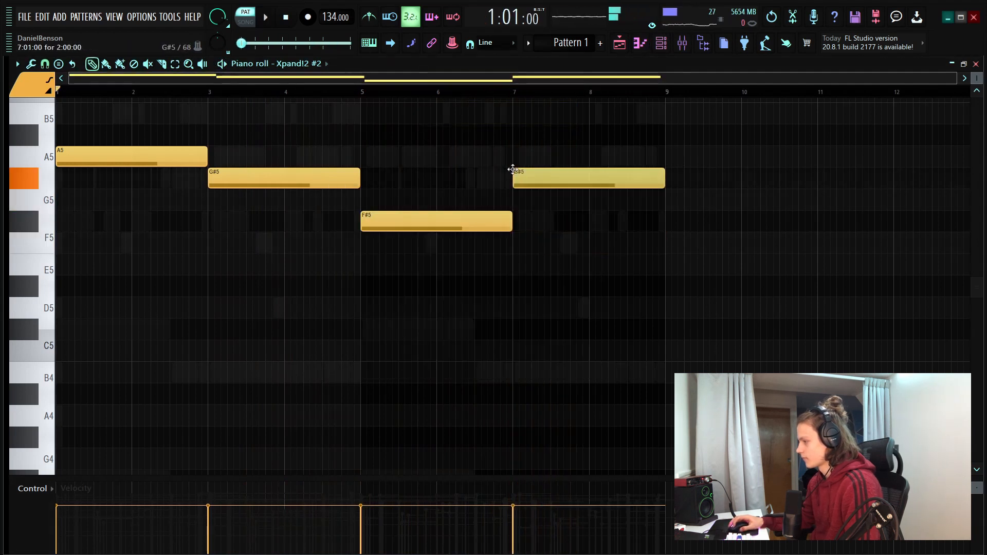
key(space)
click(479, 92)
scroll(504, 95, up, 1)
scroll(506, 96, down, 1)
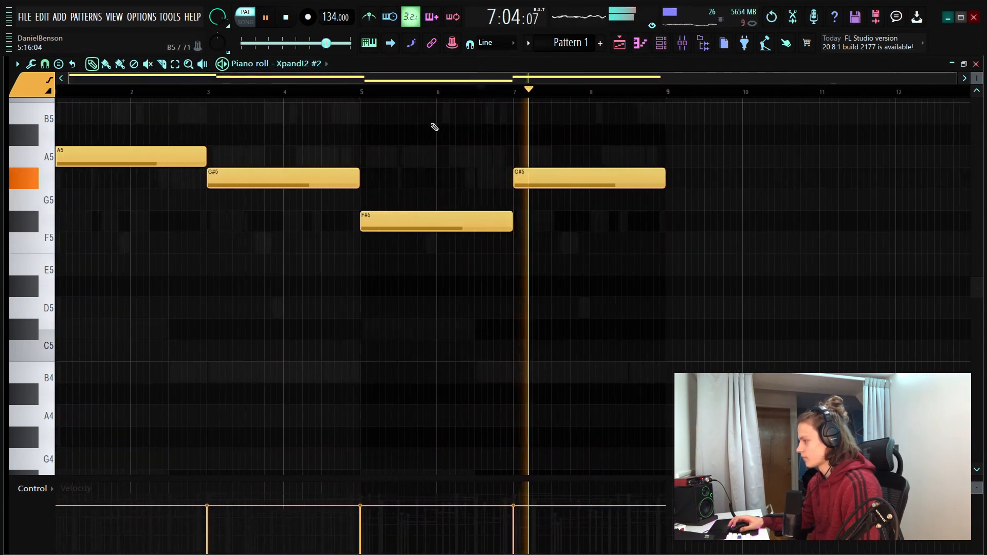
scroll(621, 162, up, 2)
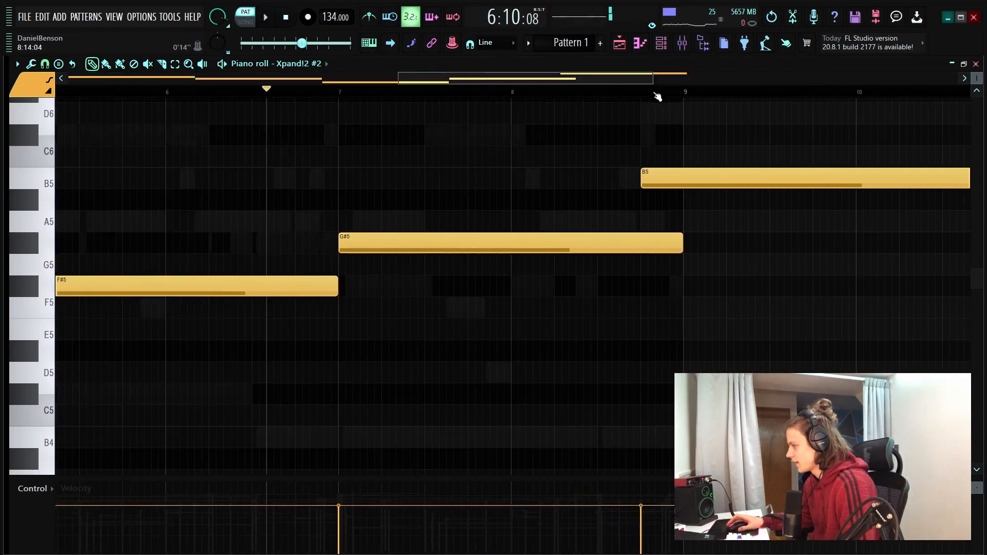
Shorten the last G#5 to end before beat 4 of bar 8 and fill that beat with a one-beat B5
scroll(654, 94, up, 2)
drag(551, 83, 590, 85)
drag(438, 243, 295, 246)
scroll(341, 92, down, 3)
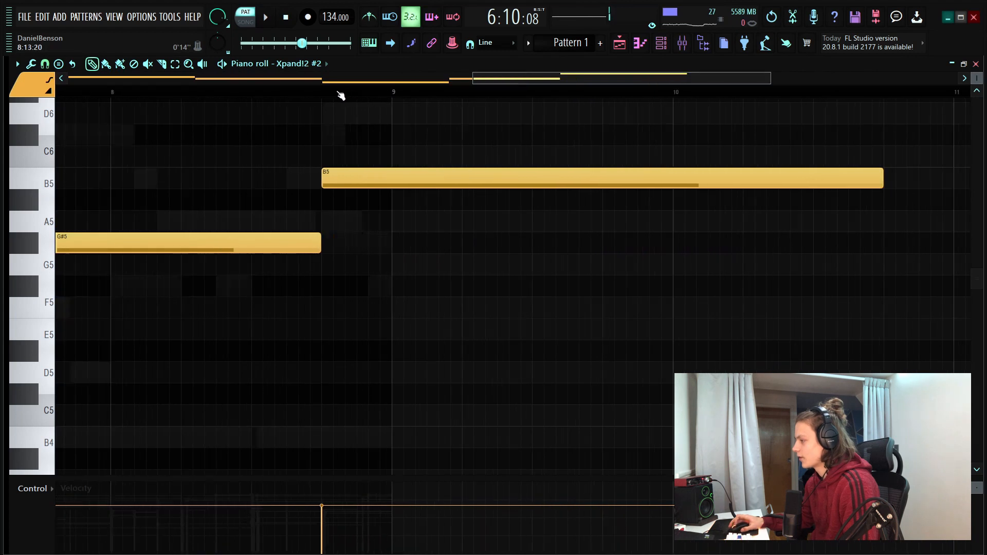
drag(713, 181, 374, 188)
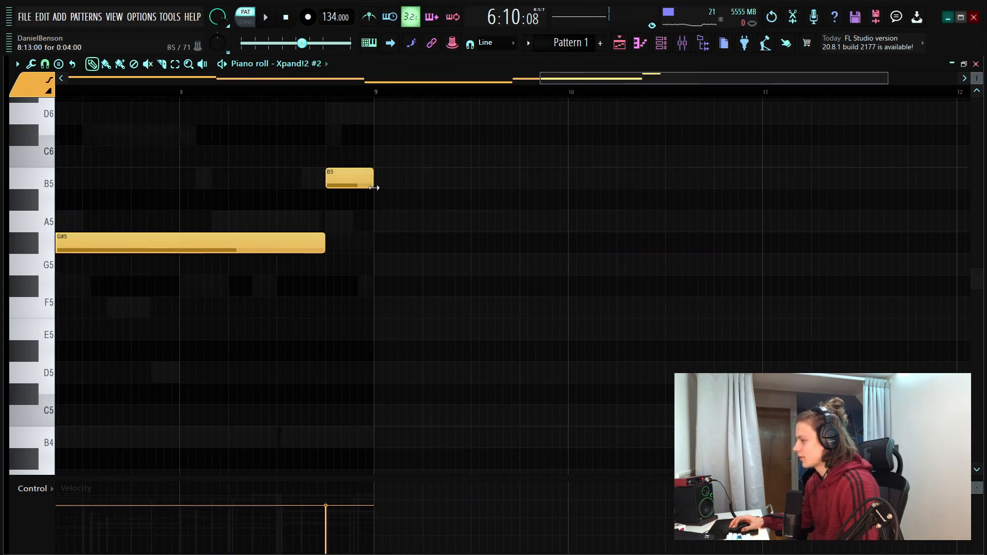
Select all channels except Sampler and route them to consecutive mixer tracks starting from Insert 1
drag(591, 146, 372, 446)
drag(542, 146, 388, 426)
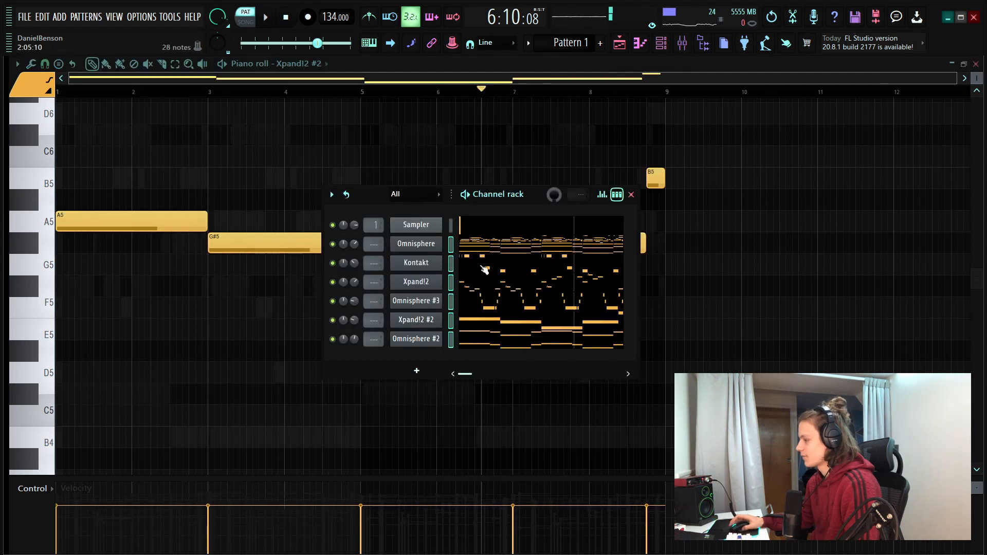
click(663, 44)
key(F9)
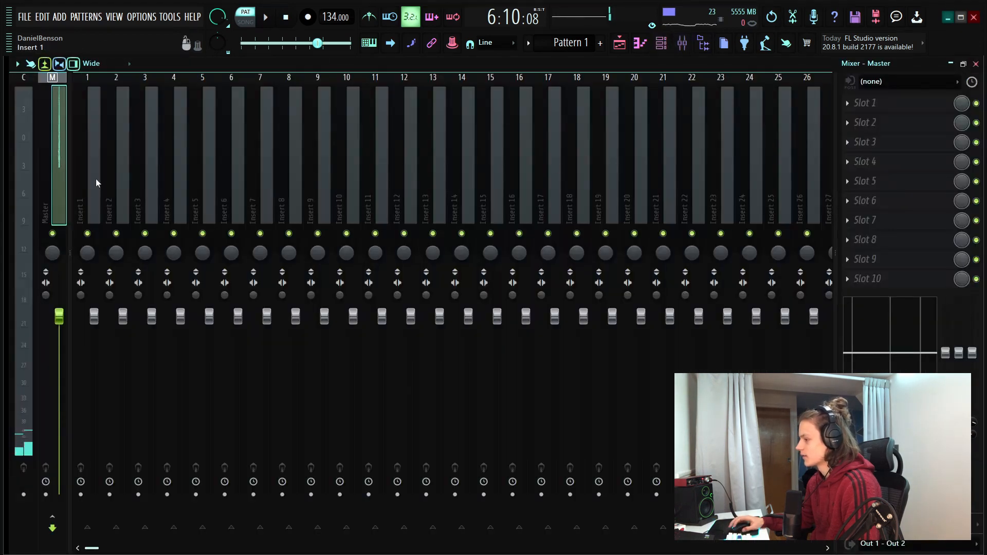
right_click(95, 180)
mouse_move(131, 199)
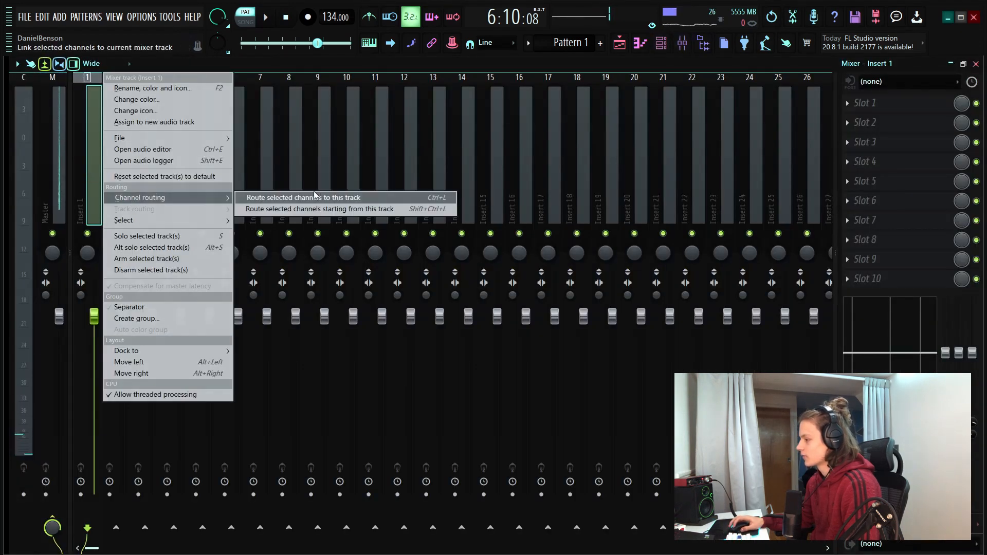
click(291, 209)
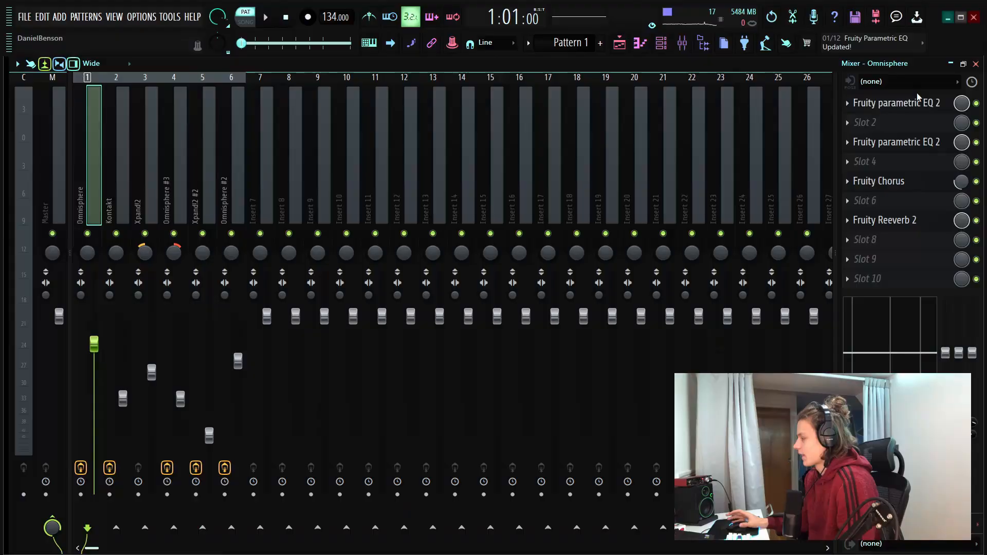
Examine the curves of both Fruity parametric EQ 2 effects on the Omnisphere mixer track
click(946, 106)
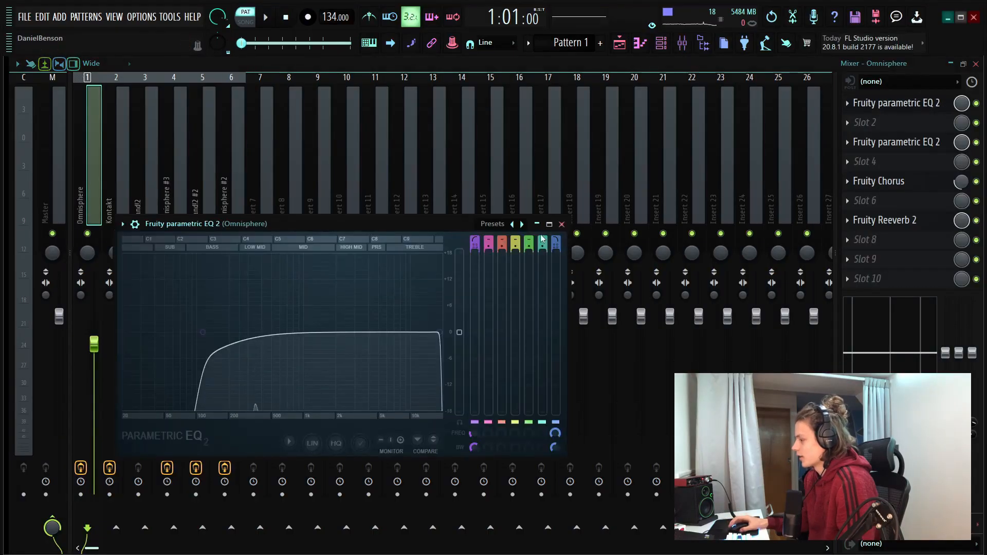
click(562, 225)
click(899, 144)
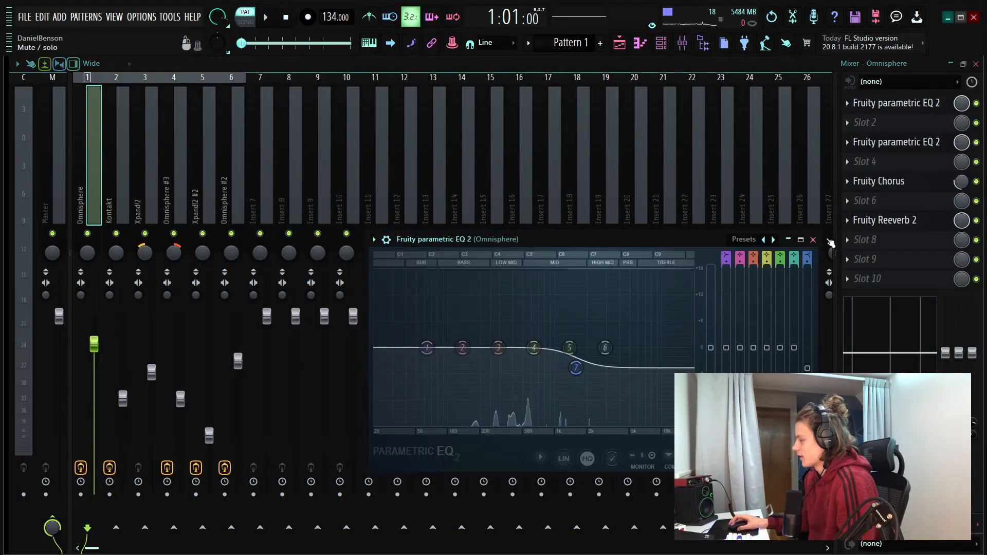
click(814, 236)
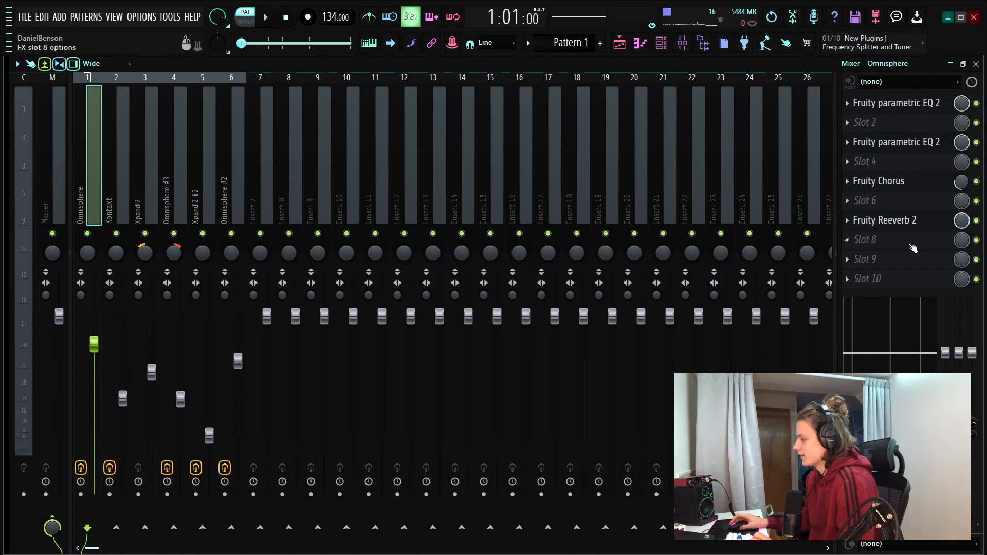
Review the Fruity Reeverb 2 and PanCake2 settings on the Kontakt mixer track
click(117, 192)
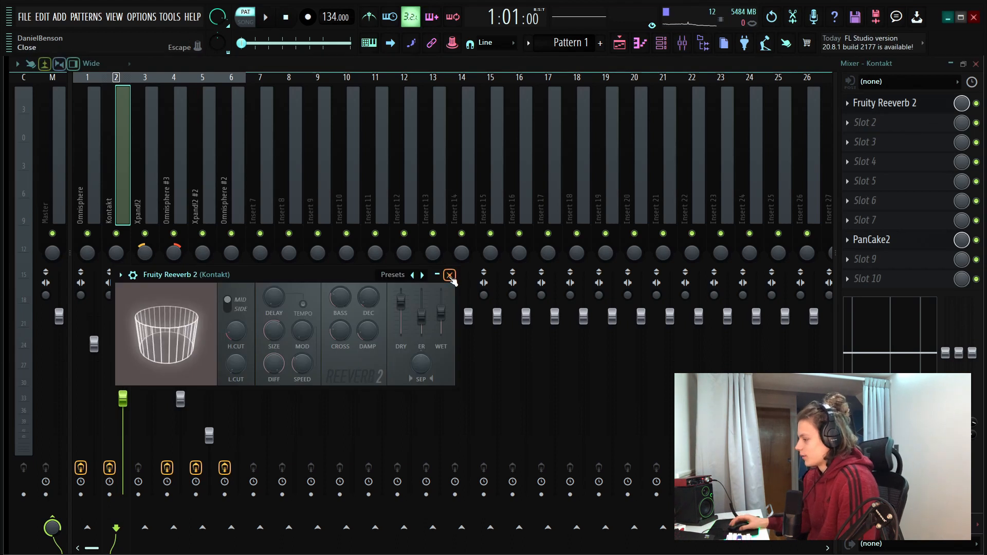
click(450, 276)
click(903, 242)
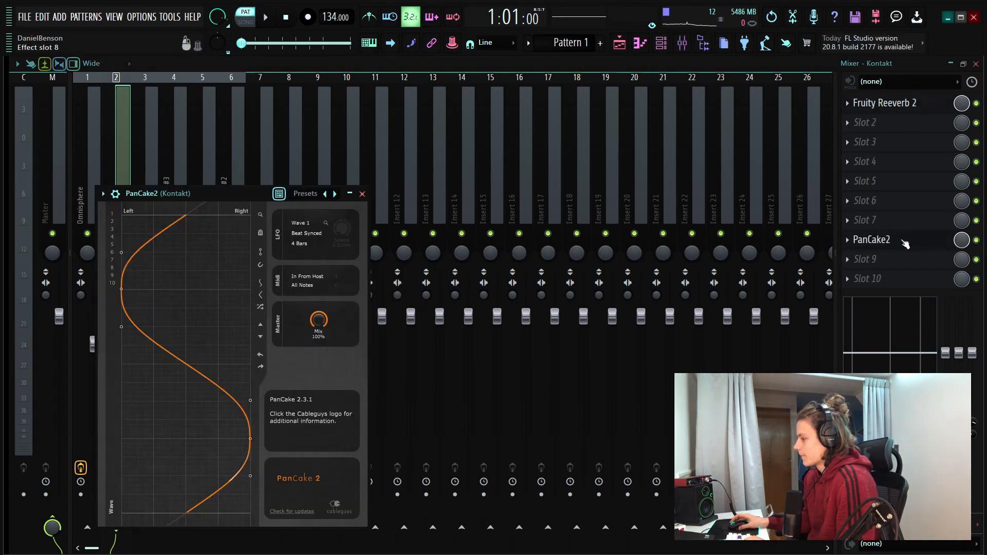
drag(241, 198, 294, 112)
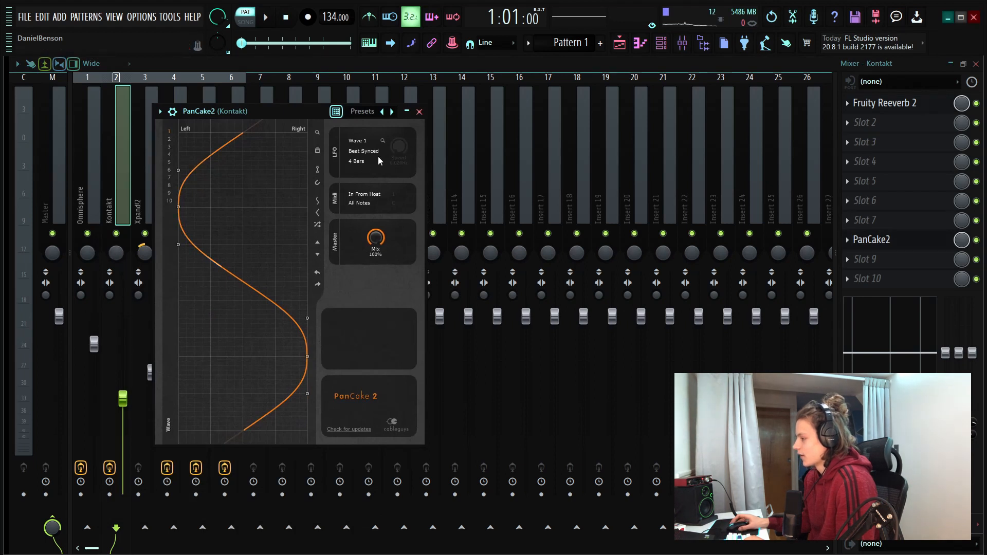
click(419, 112)
Examine the Xpand!2 track's panning and the EQ bands on the Omnisphere #3 mixer track
click(148, 208)
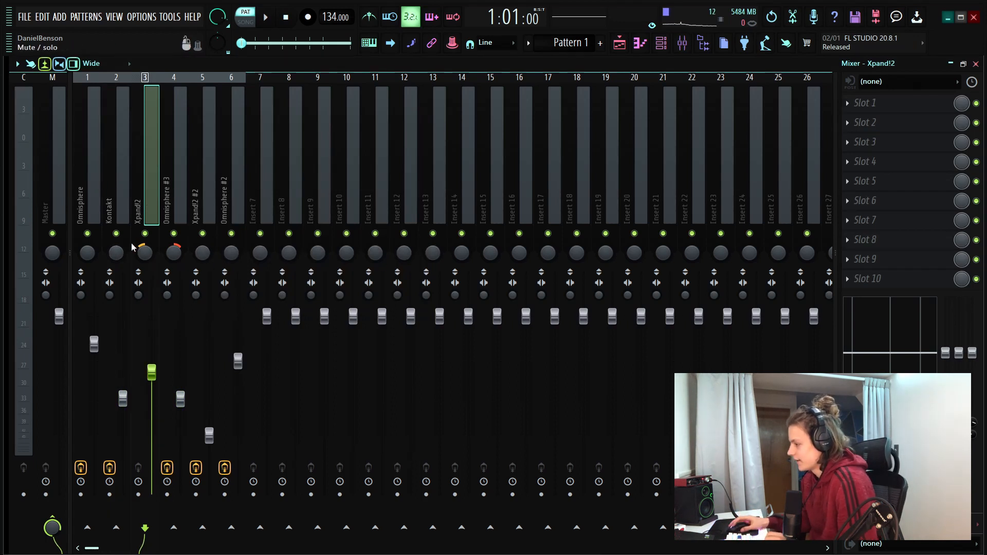
drag(144, 253, 145, 253)
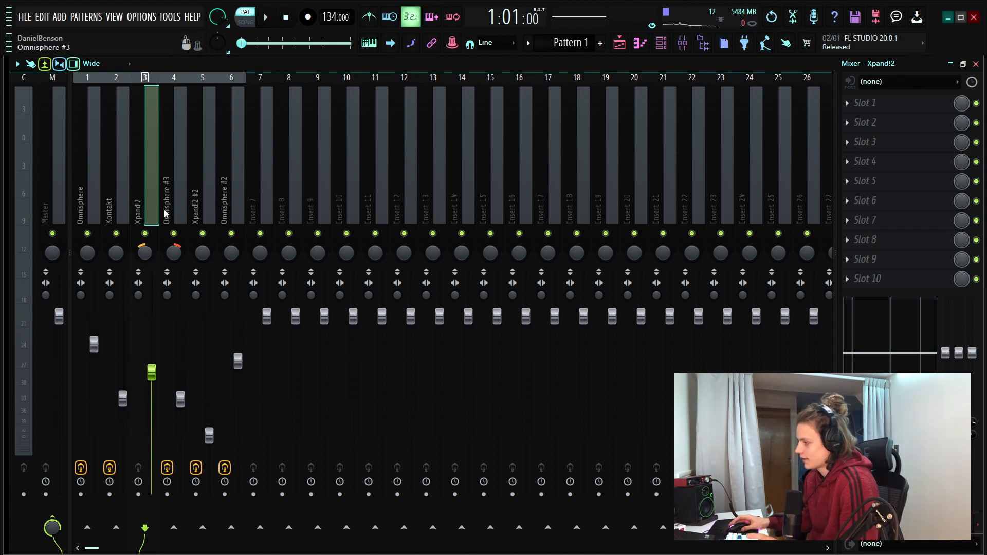
click(166, 192)
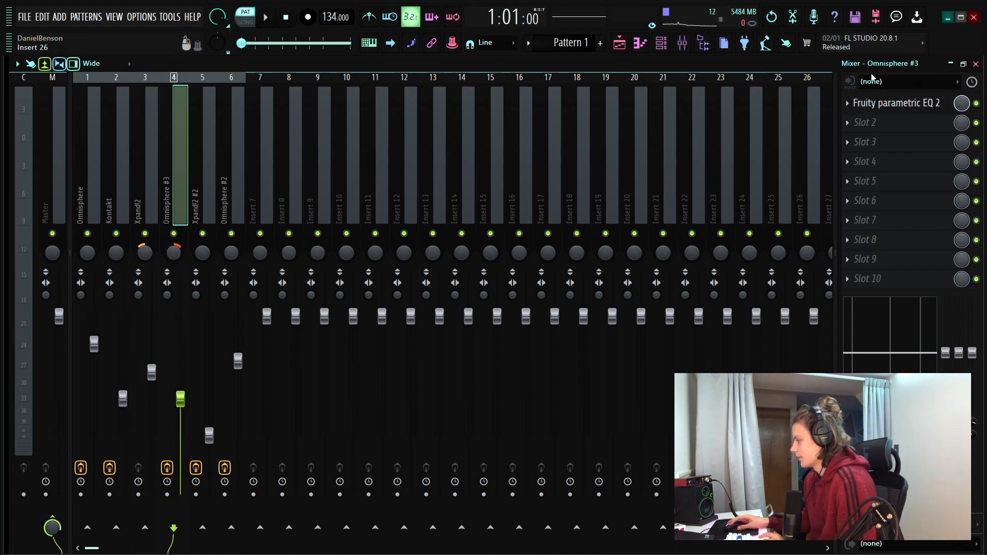
click(945, 109)
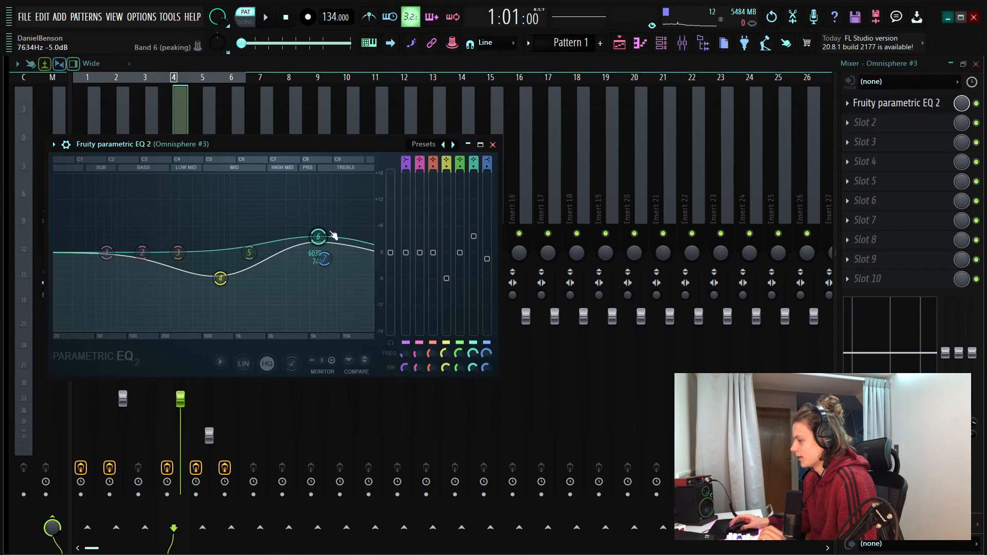
drag(319, 233, 317, 235)
drag(220, 279, 219, 278)
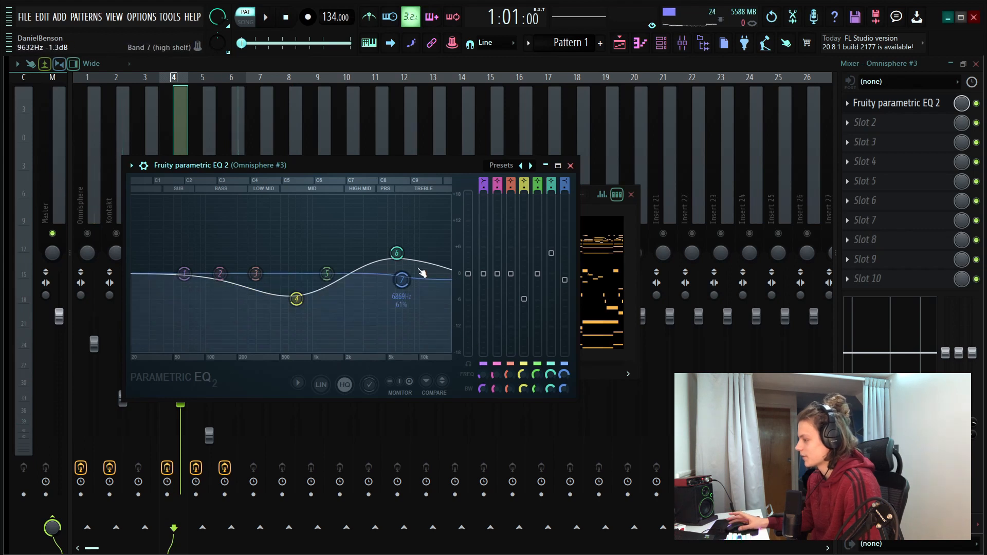
Listen to the soloed Omnisphere #3 track with its EQ, then stop playback and unsolo it
key(space)
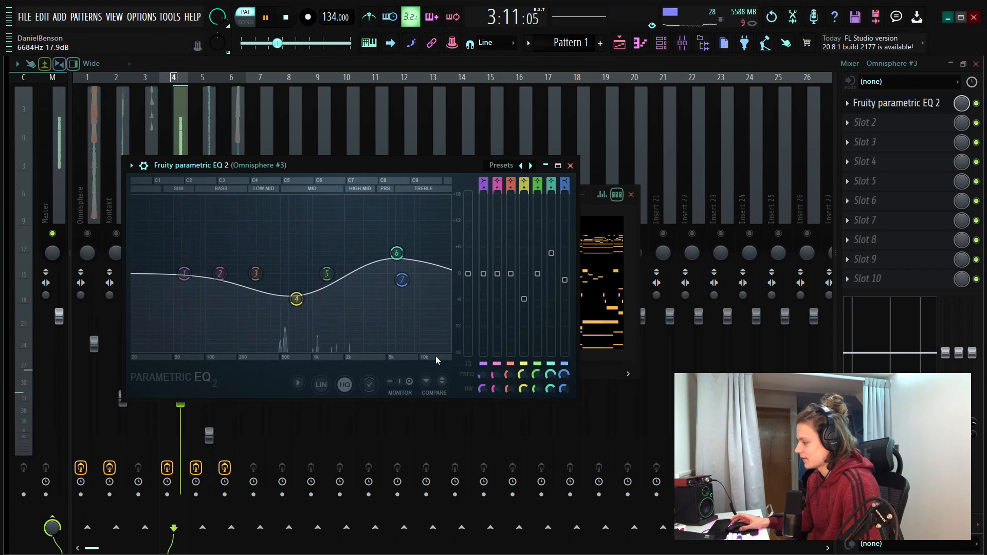
click(570, 166)
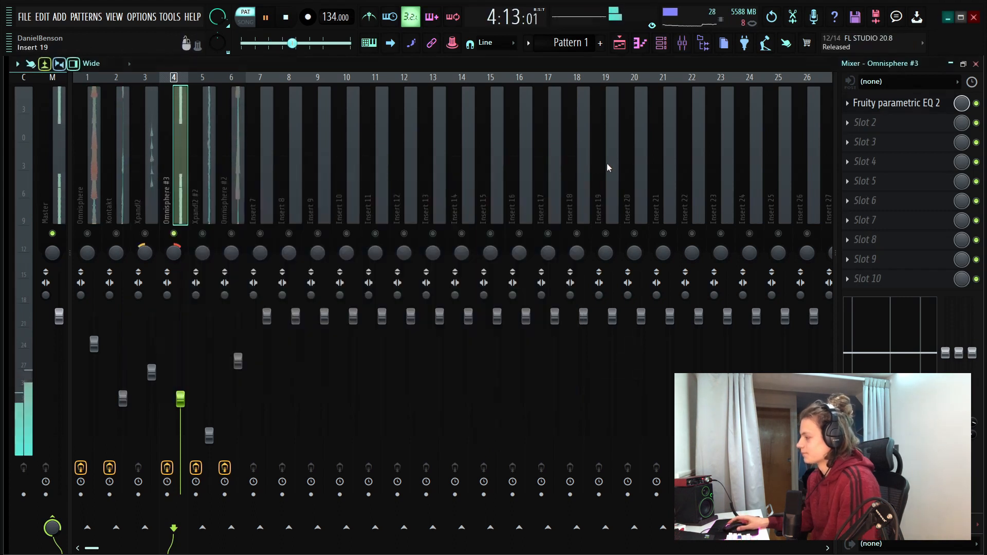
key(space)
right_click(174, 234)
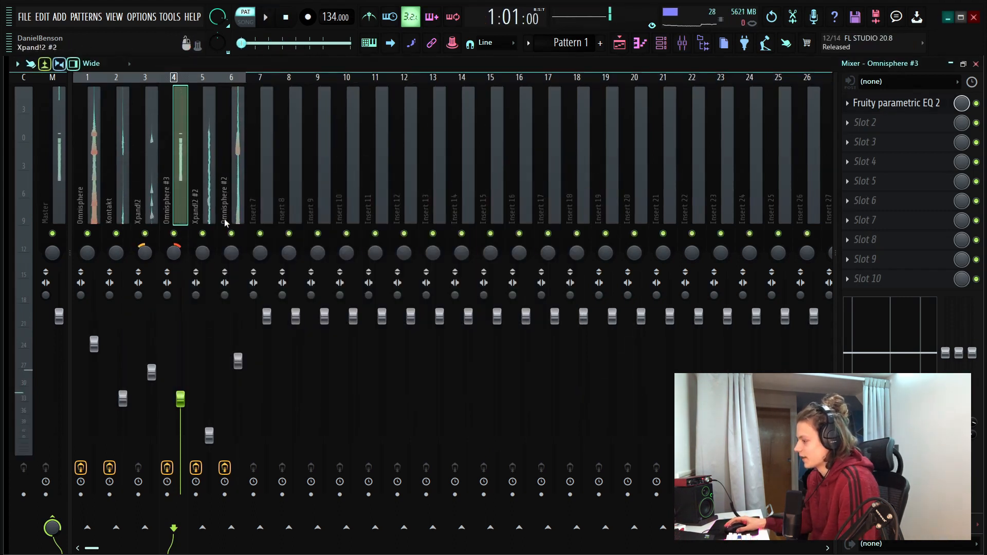
Review the Fruity parametric EQ 2 on the Xpand!2 #2 mixer track
click(206, 186)
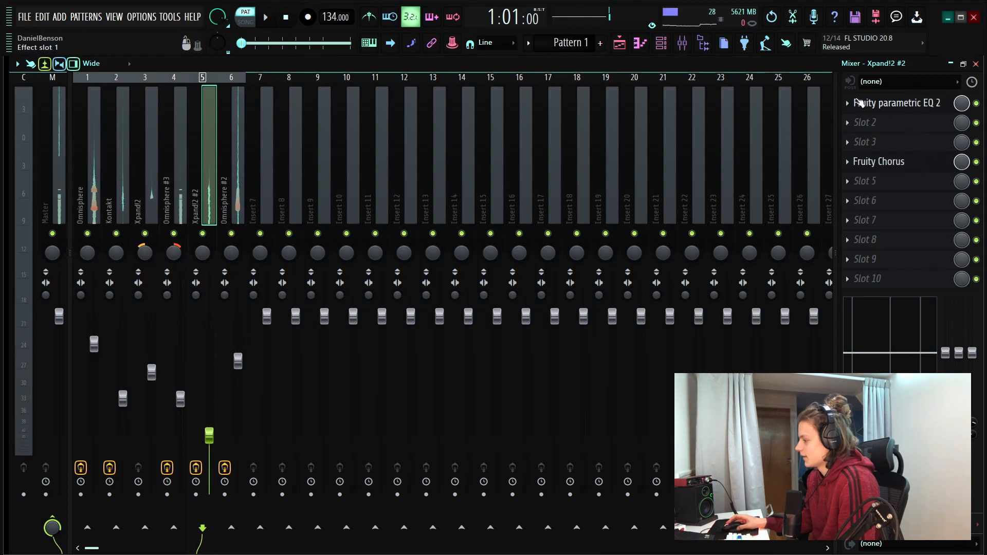
click(948, 106)
click(651, 221)
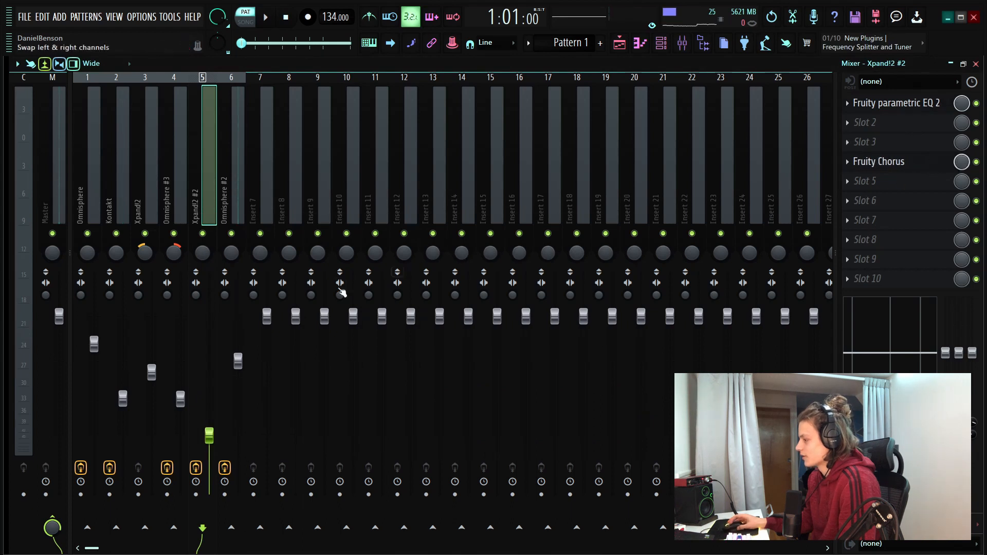
Review the Fruity parametric EQ 2 and Fruity Reeverb 2 settings on the Omnisphere #2 mixer track
click(232, 200)
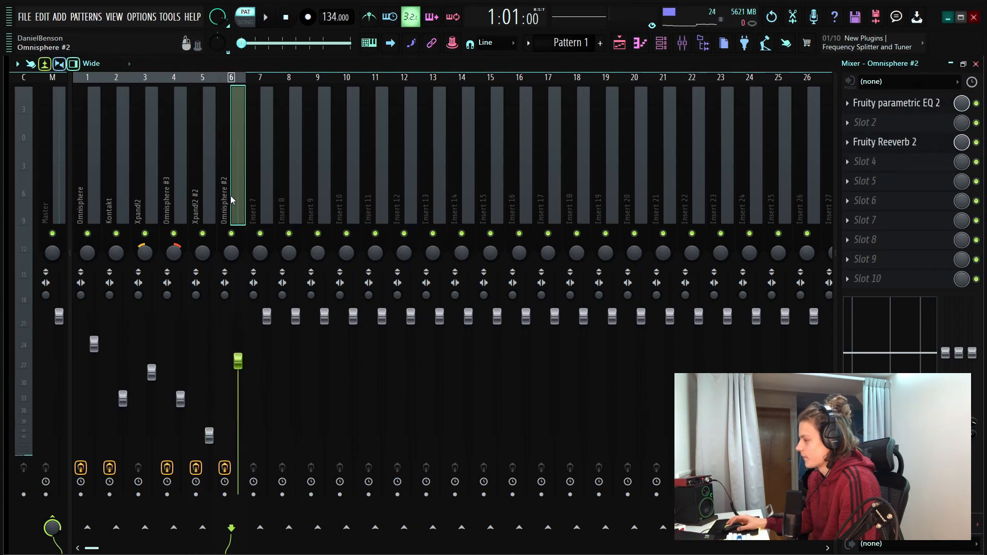
click(947, 105)
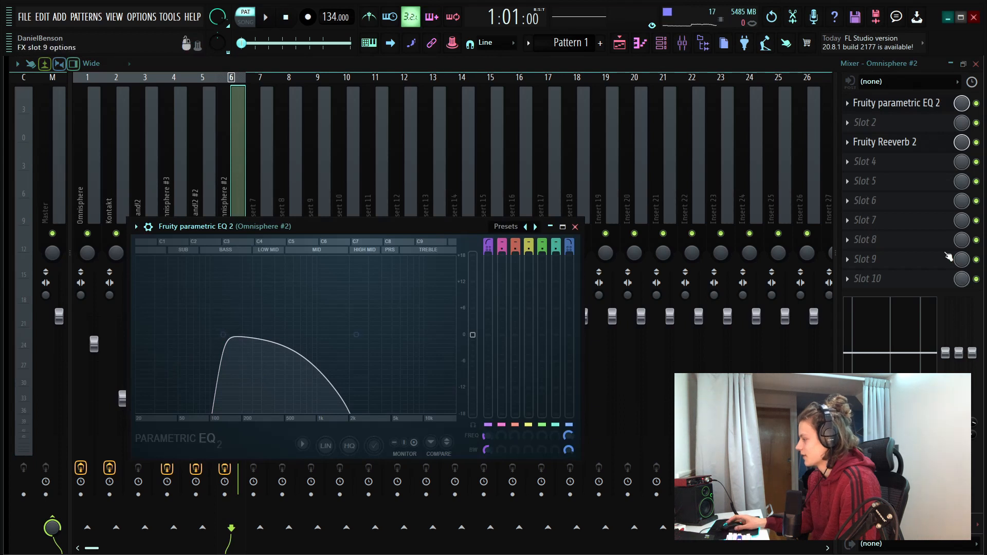
click(937, 147)
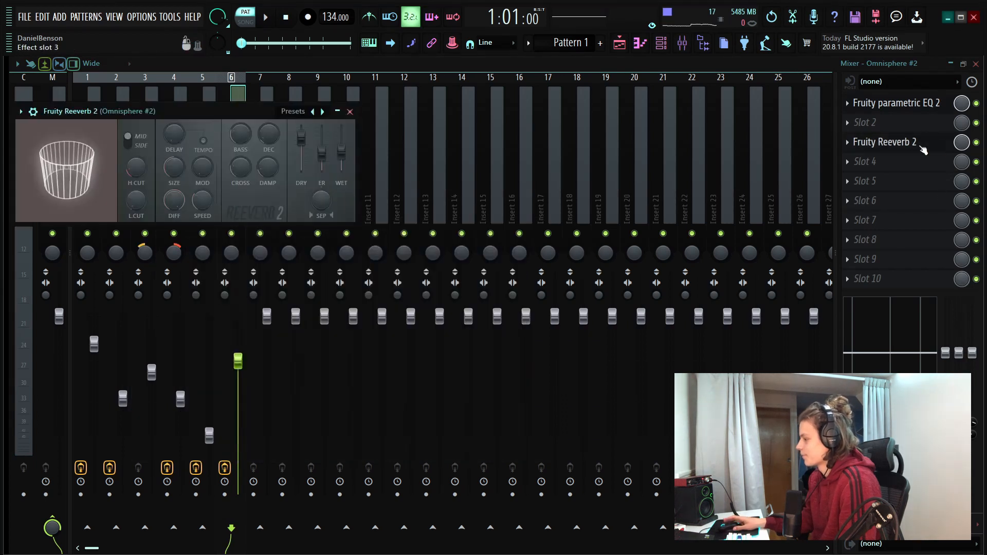
click(352, 108)
Split Pattern 1 by channel in the playlist into separate patterns for each instrument
click(620, 43)
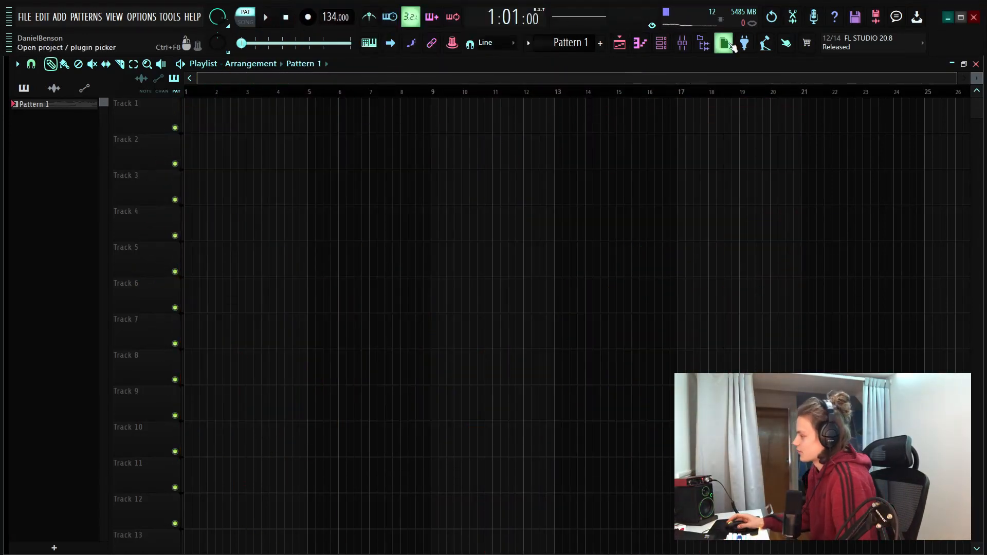
click(528, 44)
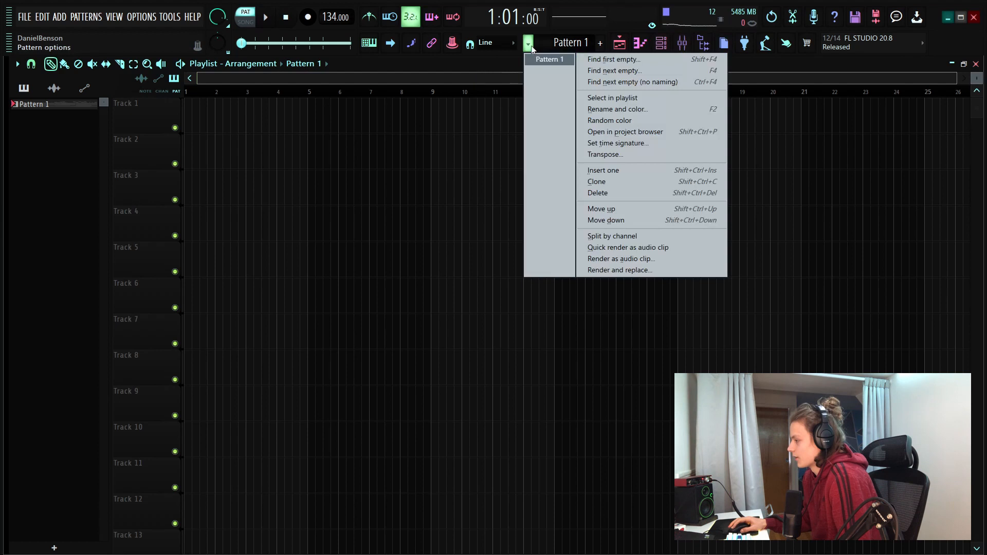
click(612, 236)
Place the Omnisphere through Omnisphere #2 patterns on tracks 4–9 from bar 1 and slice all six clips at bar 5
click(72, 115)
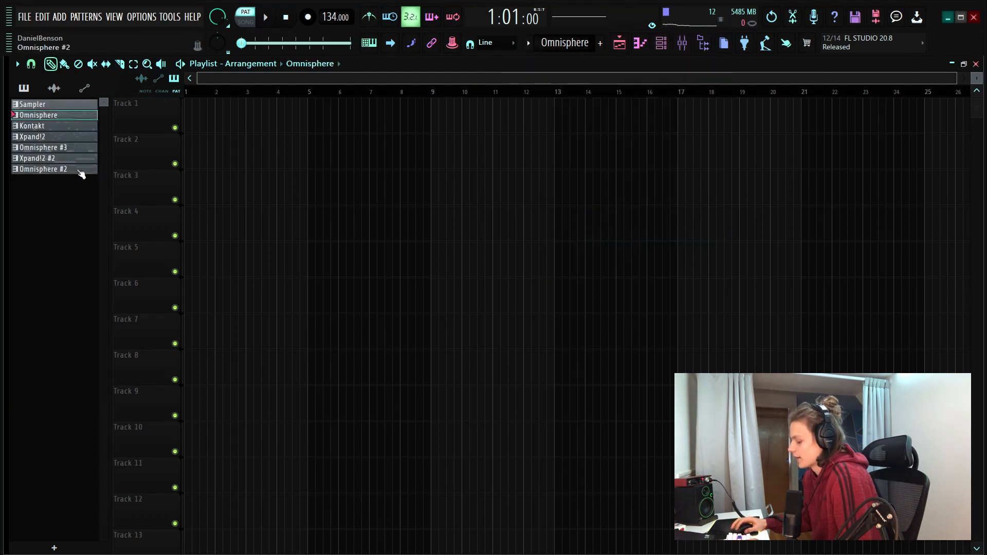
shift+click(81, 170)
drag(70, 124, 186, 225)
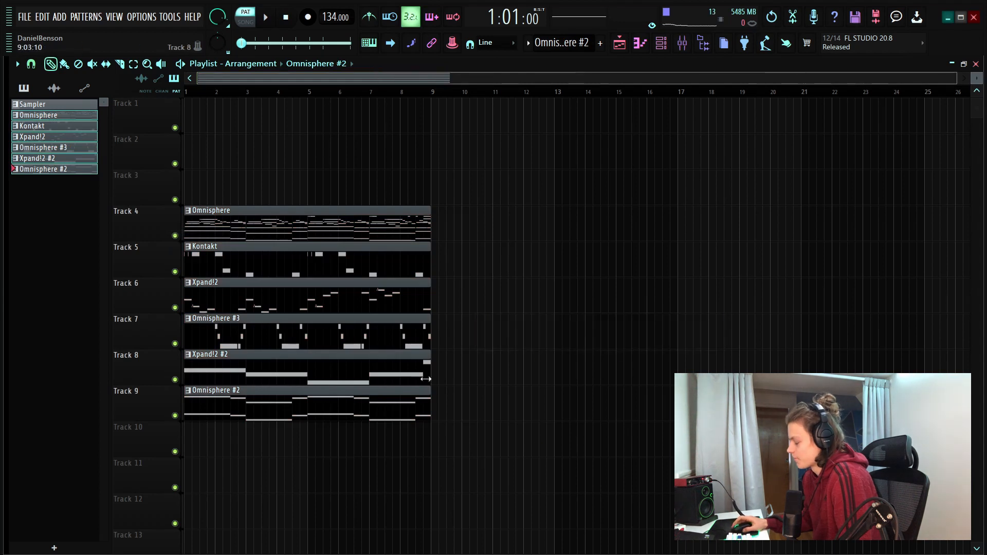
drag(318, 270, 309, 453)
Duplicate all the sliced clips three times so the arrangement extends to bar 33, and deselect them
key(ctrl+a)
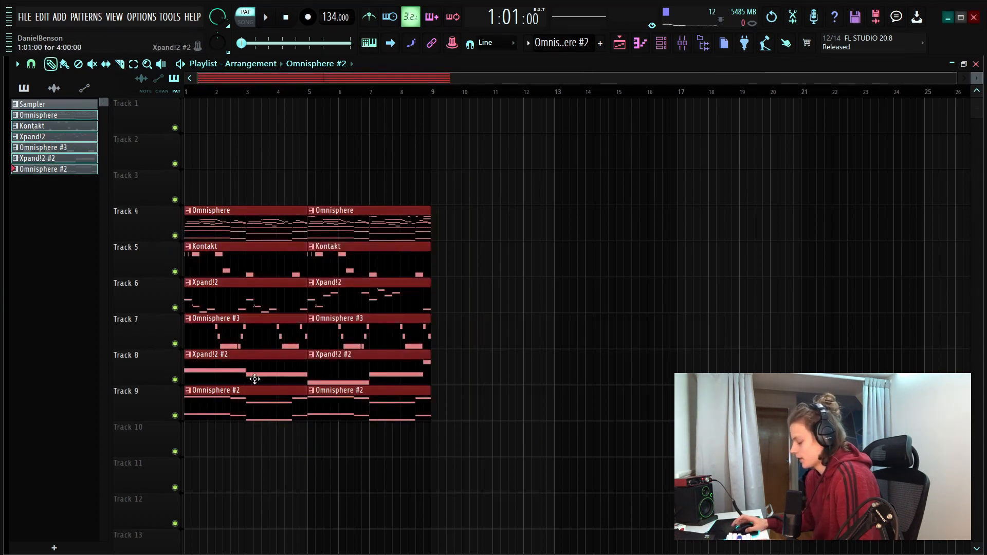
key(ctrl+b)
key(ctrl+b)
key(ctrl+b)
drag(225, 79, 367, 81)
scroll(367, 81, down, 3)
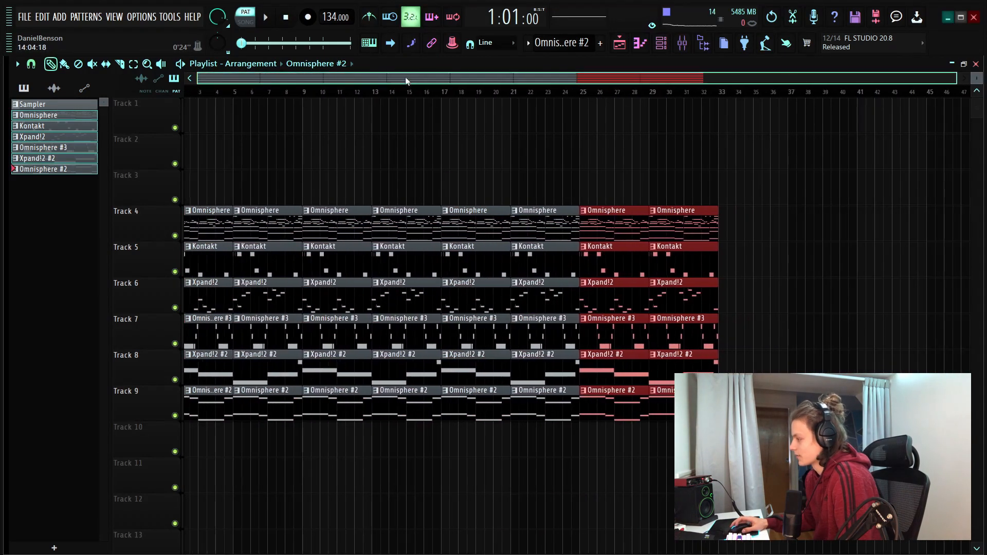
scroll(407, 197, up, 3)
click(406, 197)
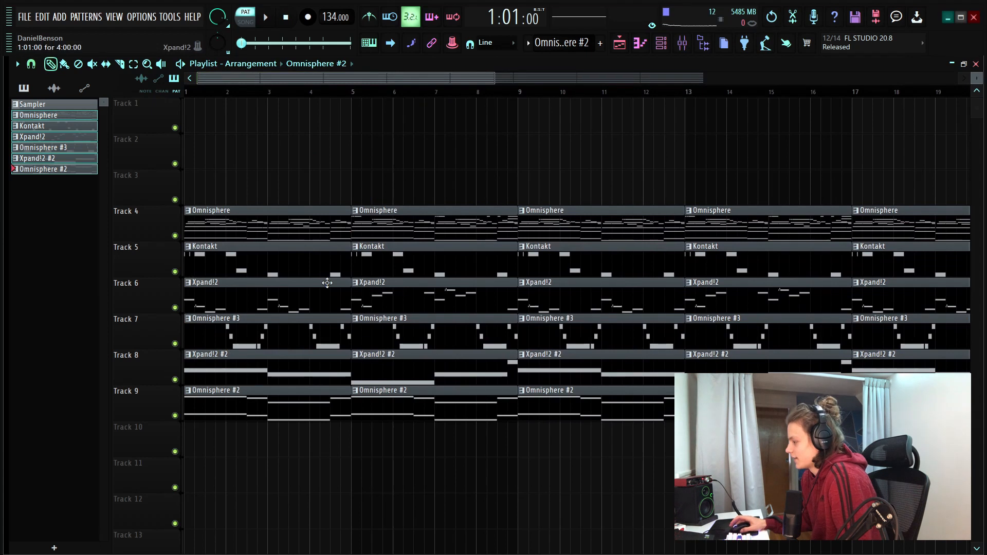
Delete the Xpand!2 and Omnisphere #3 clips between bars 5 and 9
right_click(463, 299)
right_click(452, 326)
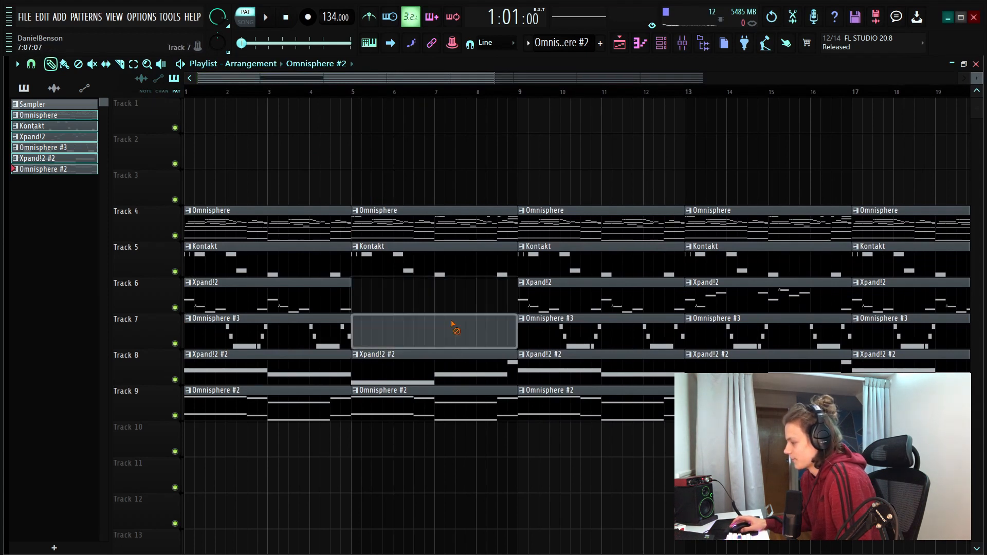
scroll(443, 83, down, 4)
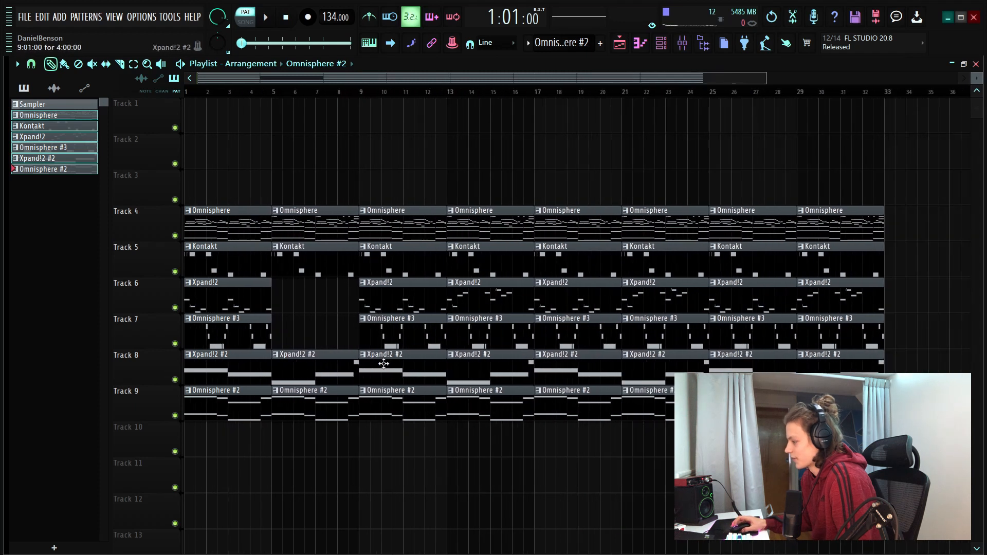
Delete the Xpand!2 #2 and Omnisphere #2 clips between bars 9 and 17
right_click(391, 368)
right_click(488, 368)
right_click(541, 368)
key(ctrl+z)
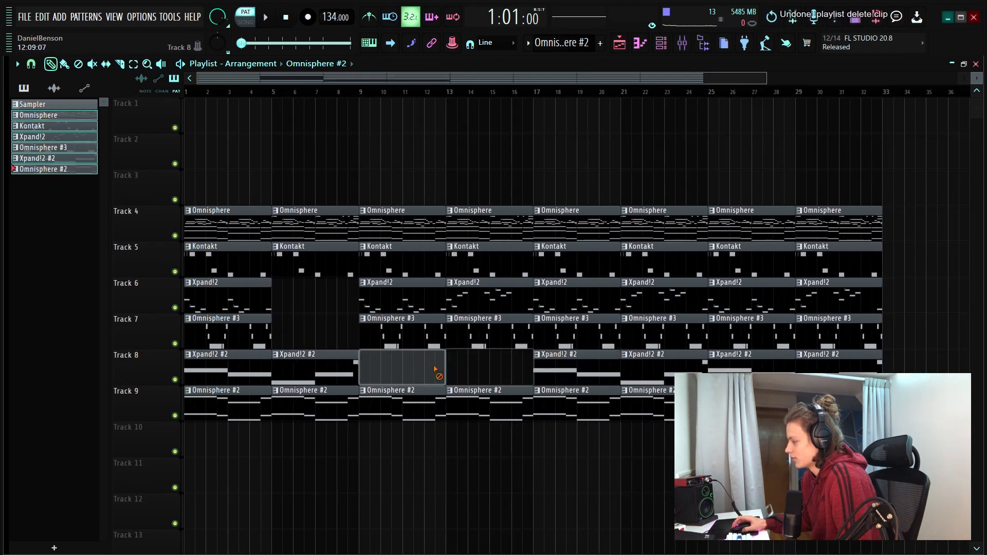
right_click(387, 404)
right_click(485, 407)
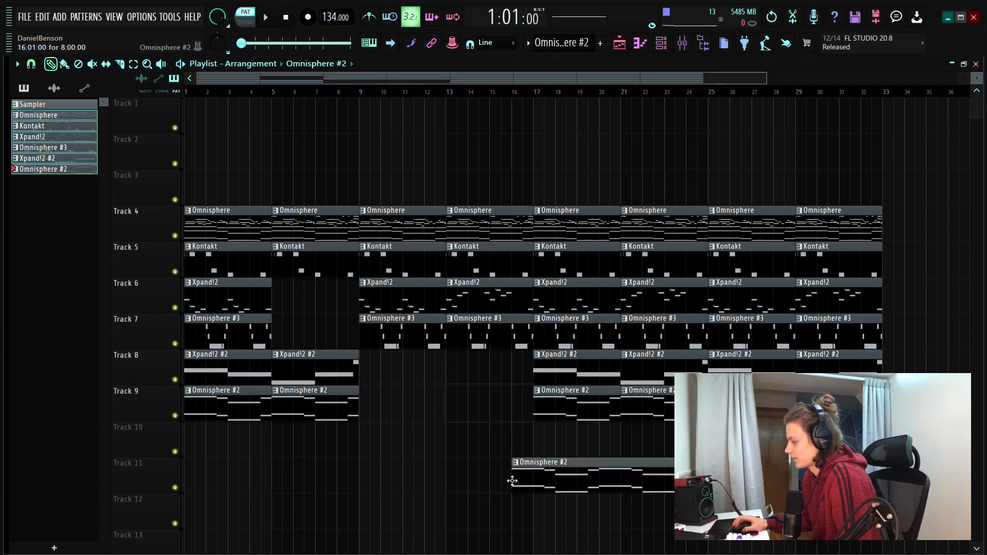
scroll(293, 126, up, 5)
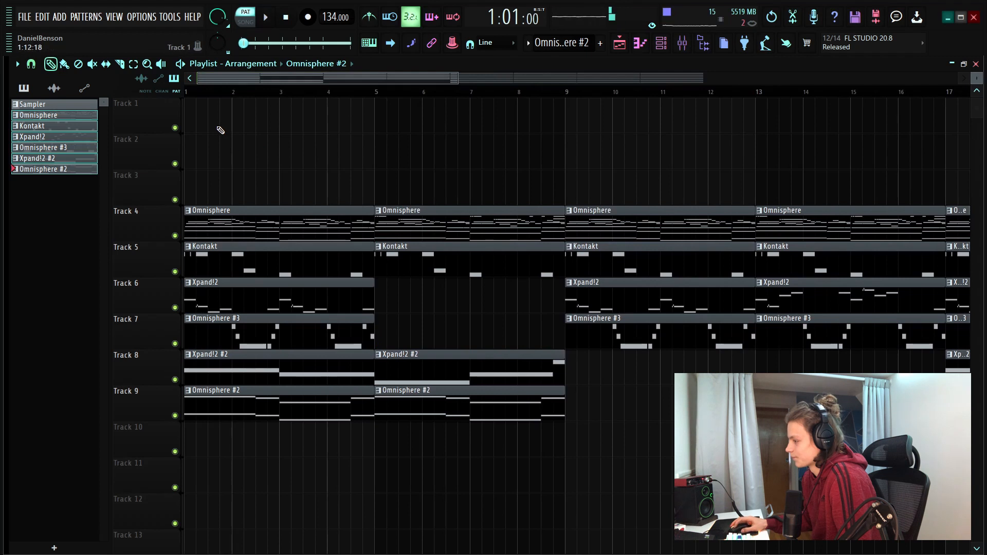
During playback, shorten the first Omnisphere #3 clip to bar 4, the second Kontakt clip to about bar 7.25, and the second Omnisphere #2 clip to bar 8.5
key(space)
drag(373, 333, 336, 340)
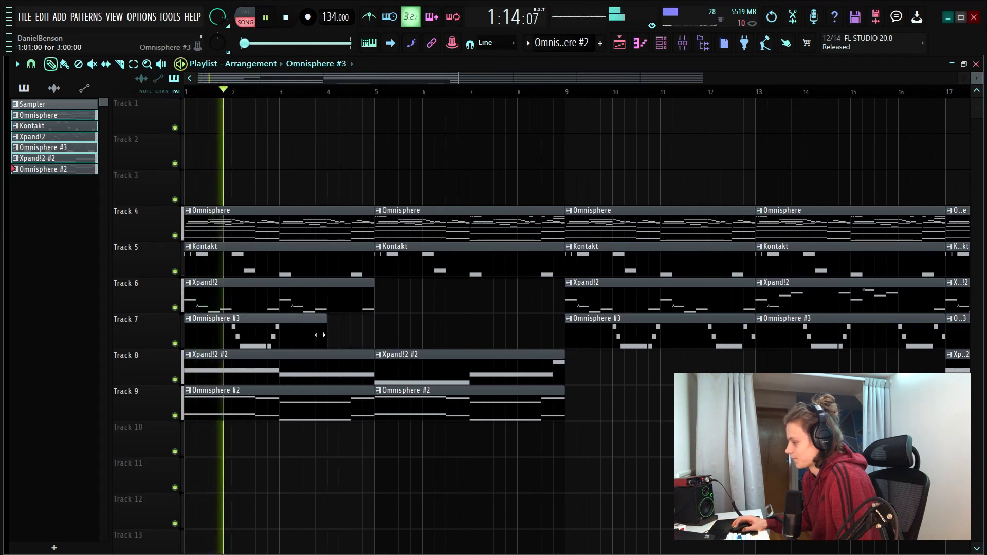
click(366, 330)
right_click(394, 326)
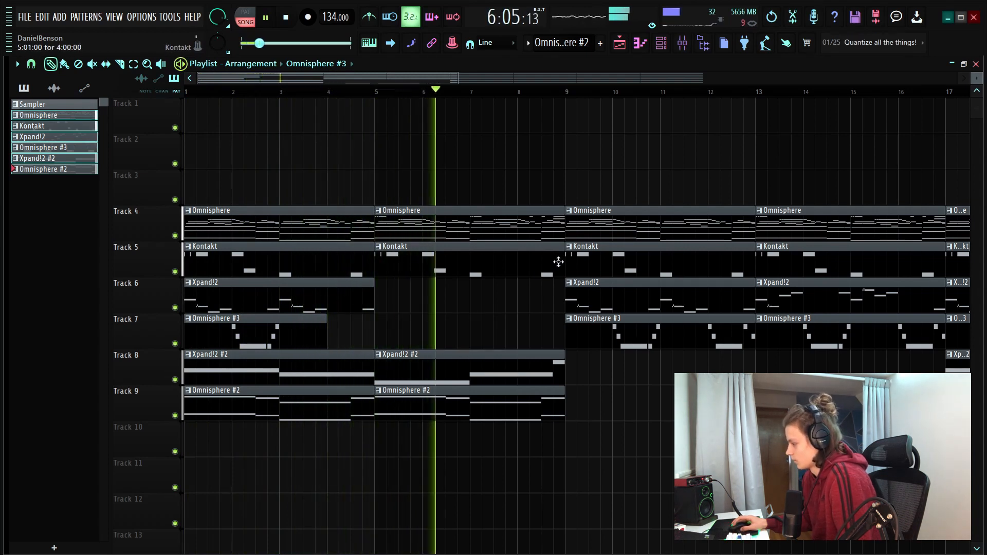
drag(562, 261, 482, 264)
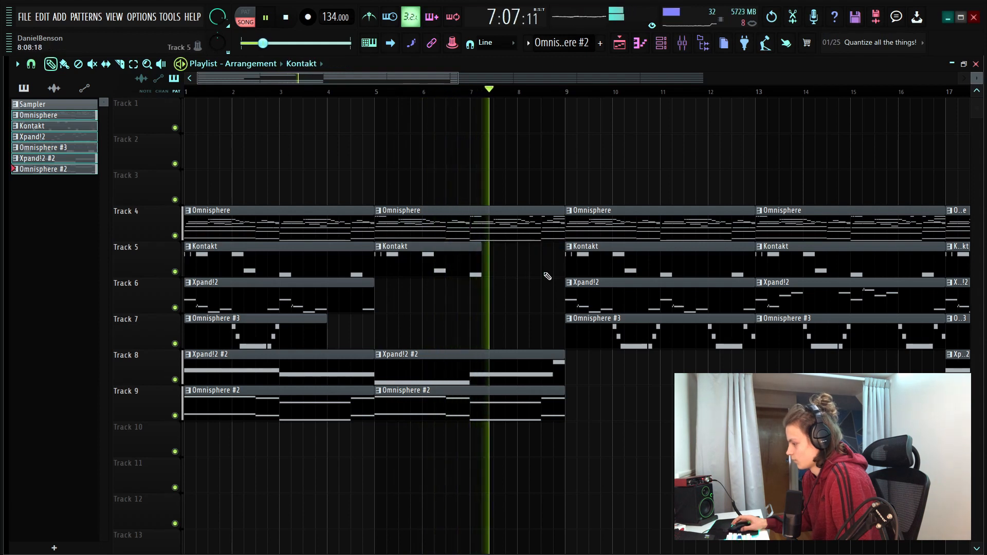
drag(565, 406, 541, 411)
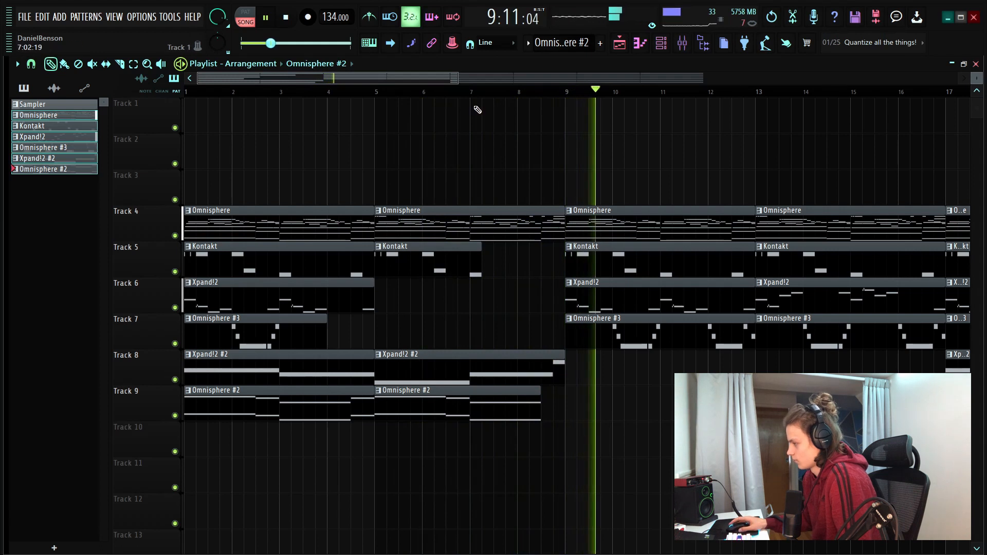
Thin out the clips on tracks 5–9 up to bar 33 so the instruments alternate
scroll(475, 93, down, 2)
scroll(476, 93, down, 3)
scroll(476, 93, up, 3)
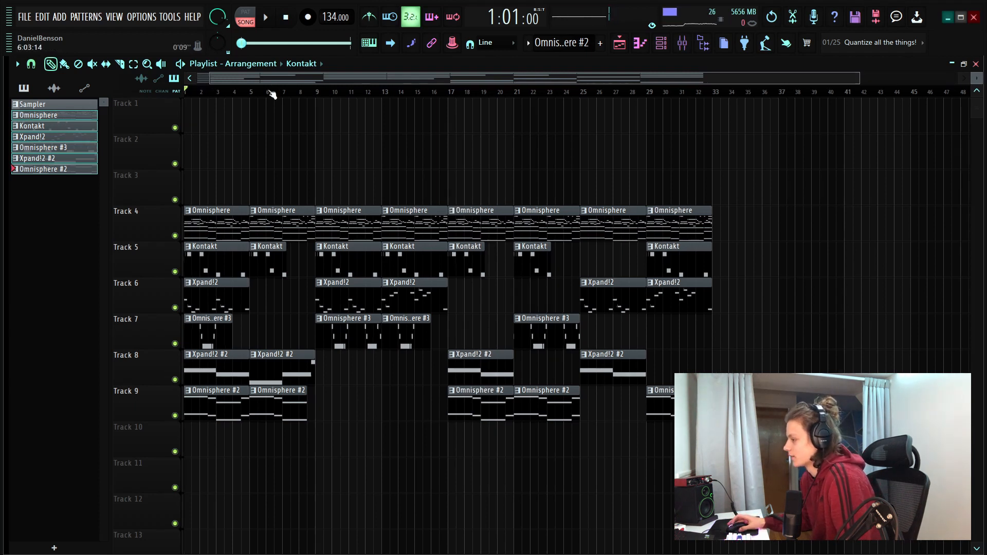
scroll(271, 92, up, 3)
scroll(301, 101, down, 2)
scroll(280, 87, down, 2)
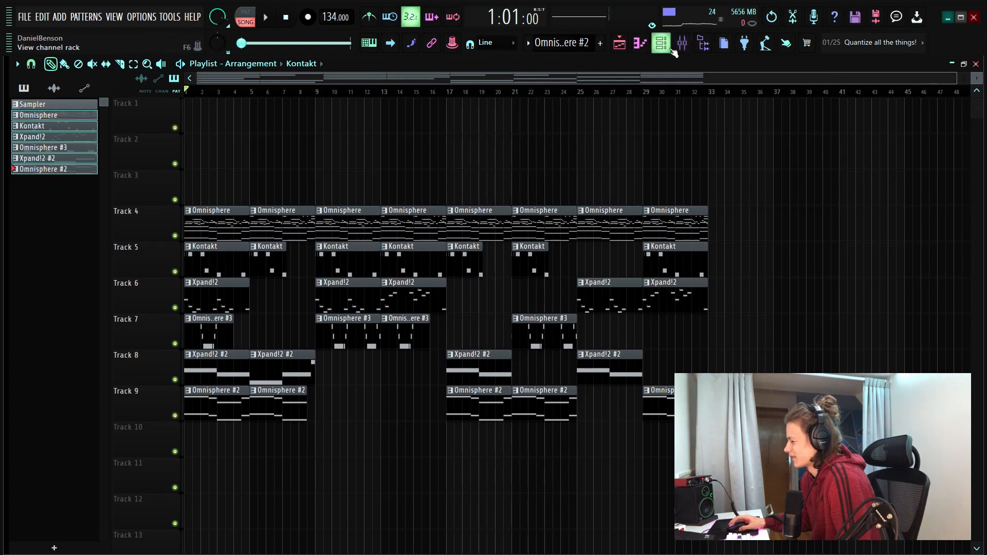
Place each full instrument pattern separately after the arrangement, staggered one after another on tracks 4–9 from bar 37
middle_click(67, 118)
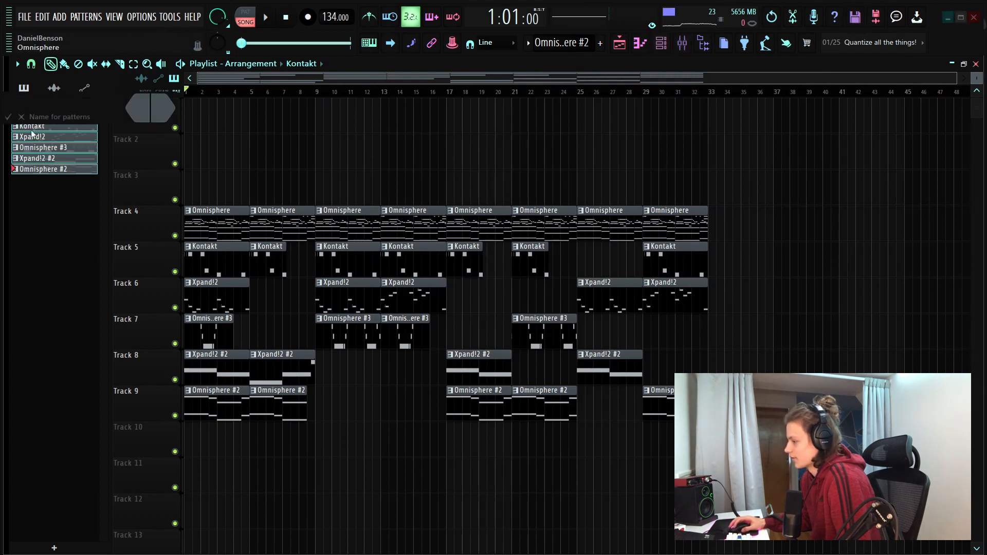
click(22, 119)
drag(76, 119, 770, 231)
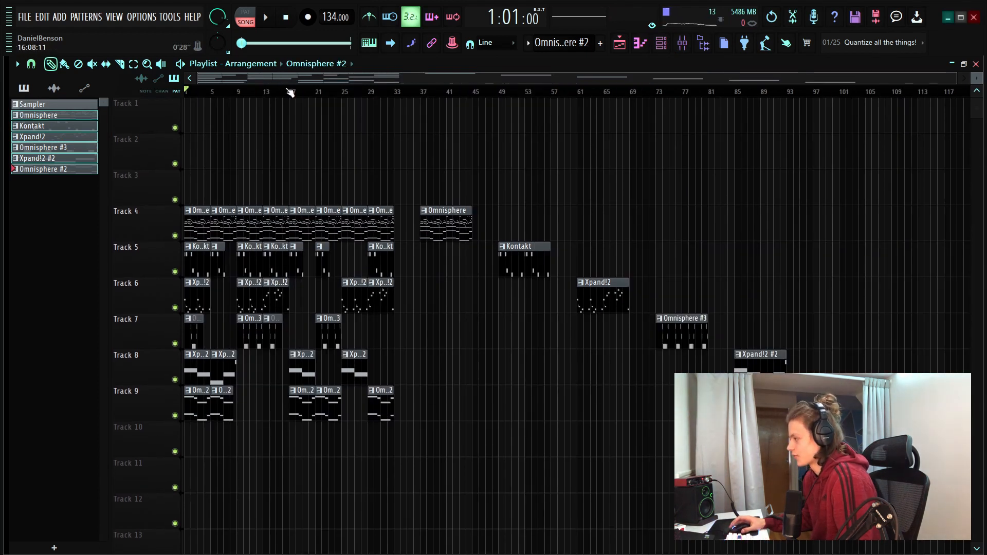
Select all playlist clips, arm the Master track, and render it as a 32Bit float stereo WAV with 32-point sinc resampling and Leave remainder
key(ctrl+a)
click(683, 43)
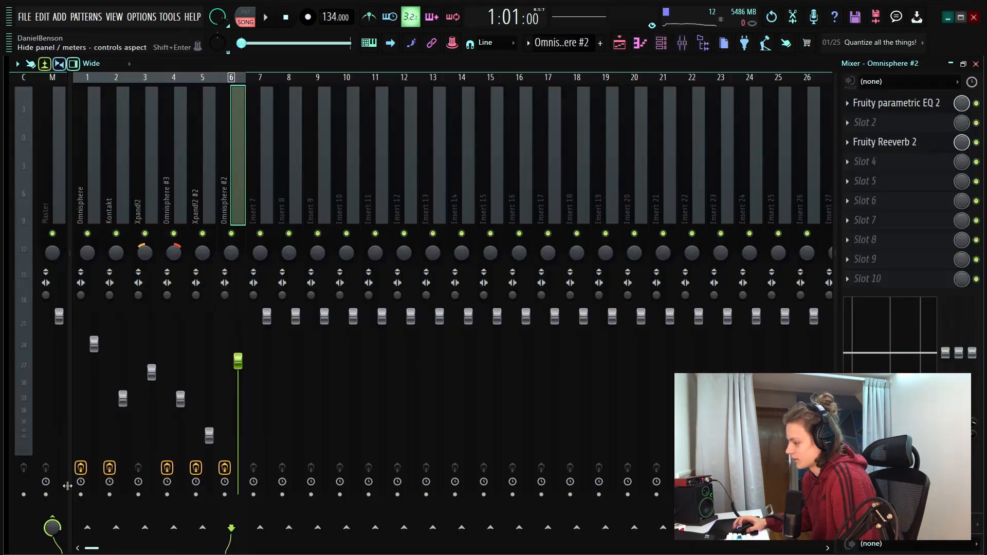
click(46, 495)
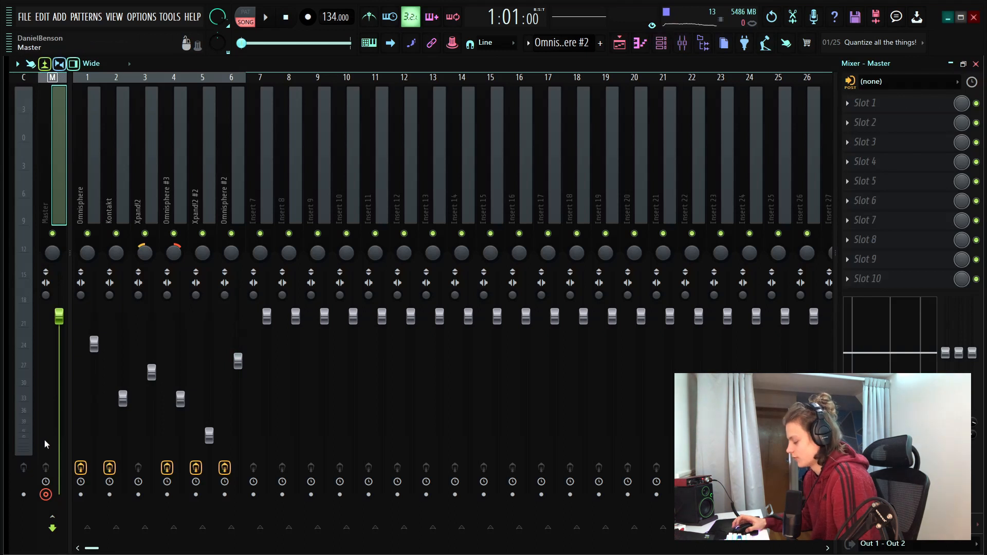
key(alt+r)
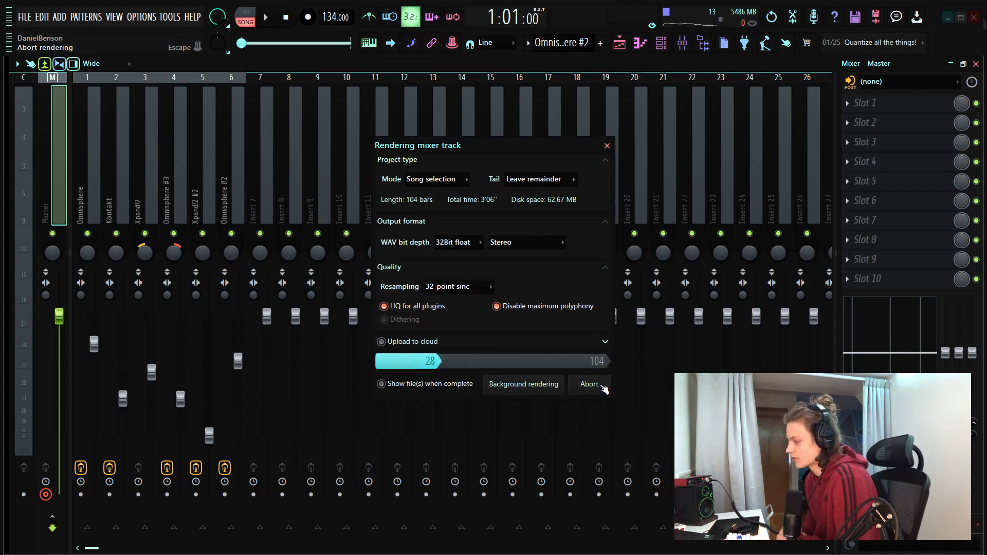
click(601, 386)
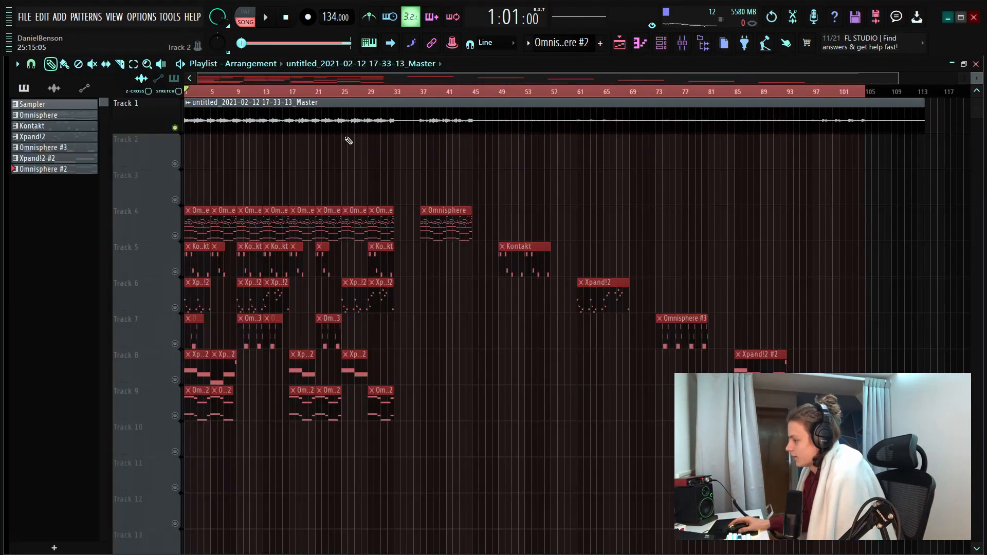
Normalize the rendered master audio clip on track 1 and listen to it
double_click(258, 119)
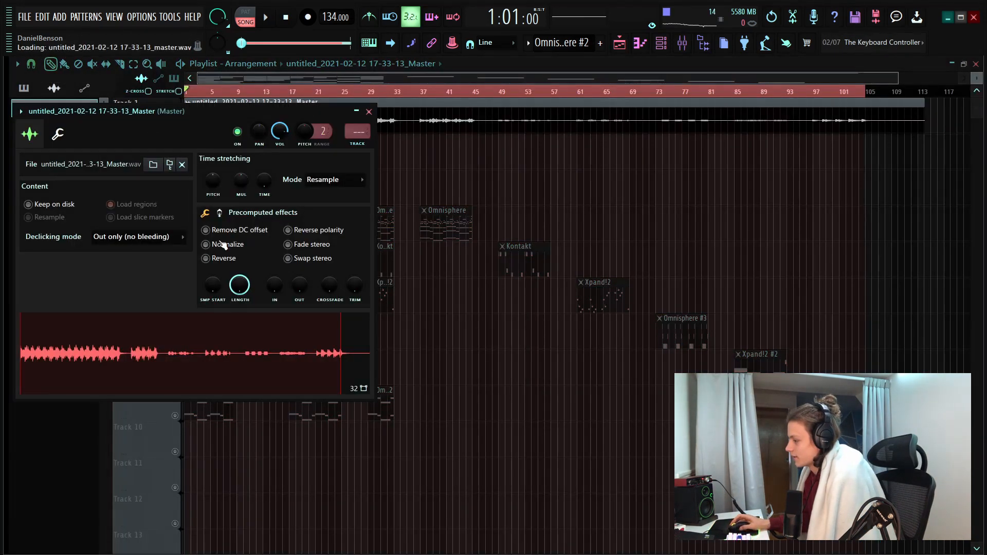
click(223, 244)
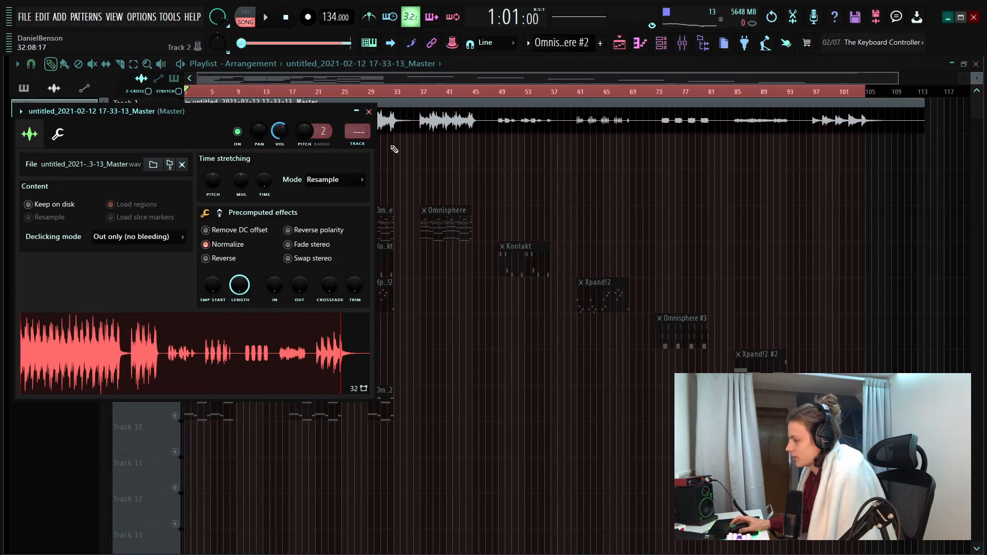
key(space)
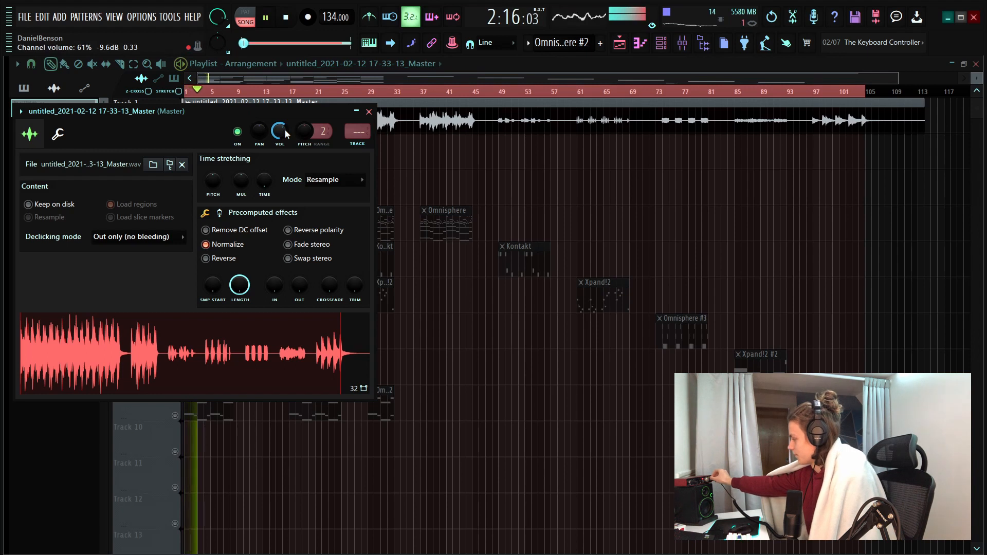
key(space)
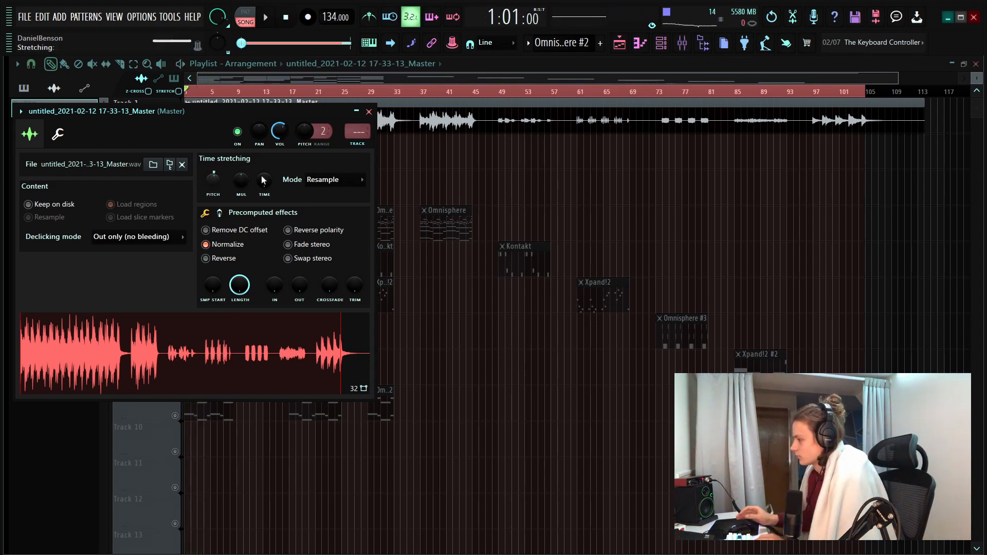
Use the Auto time-stretching mode on the rendered clip, preview the result, and close its channel settings
key(space)
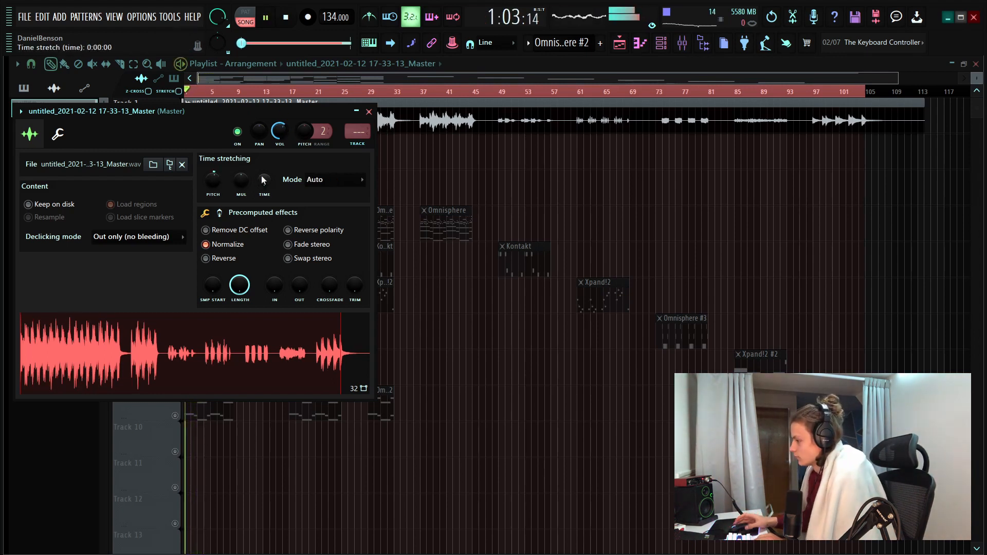
click(369, 112)
key(space)
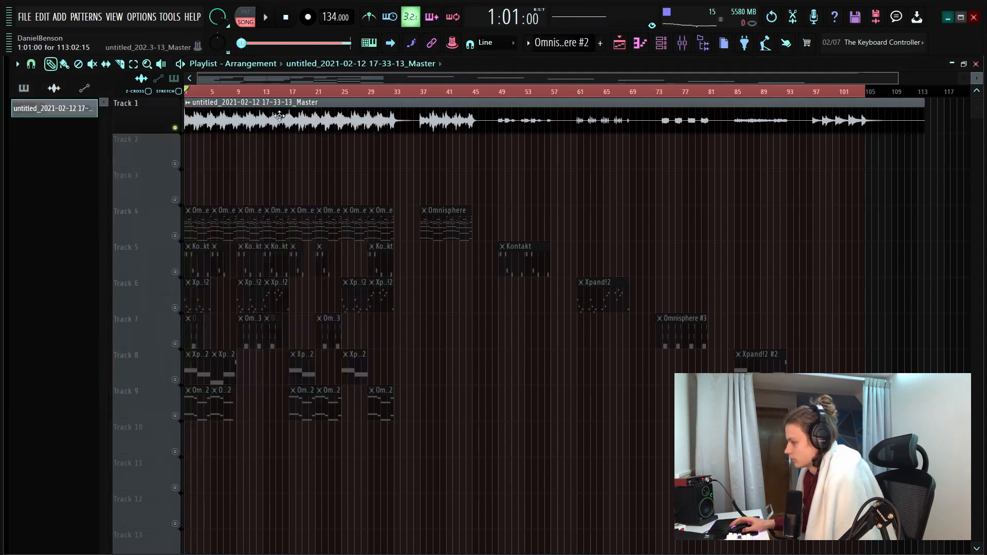
Route the rendered master audio channel to mixer insert 12
click(690, 46)
right_click(412, 183)
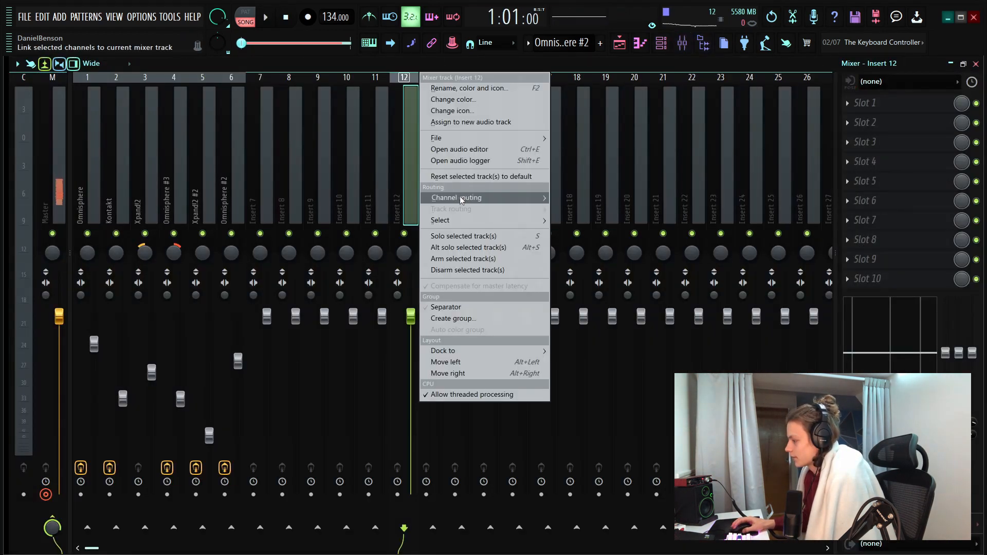
mouse_move(460, 196)
click(607, 198)
Add Fruity Parametric EQ 2 in slot 1, cut band 6 by about 3.7 dB at 4888 Hz, and lower band 3
click(914, 110)
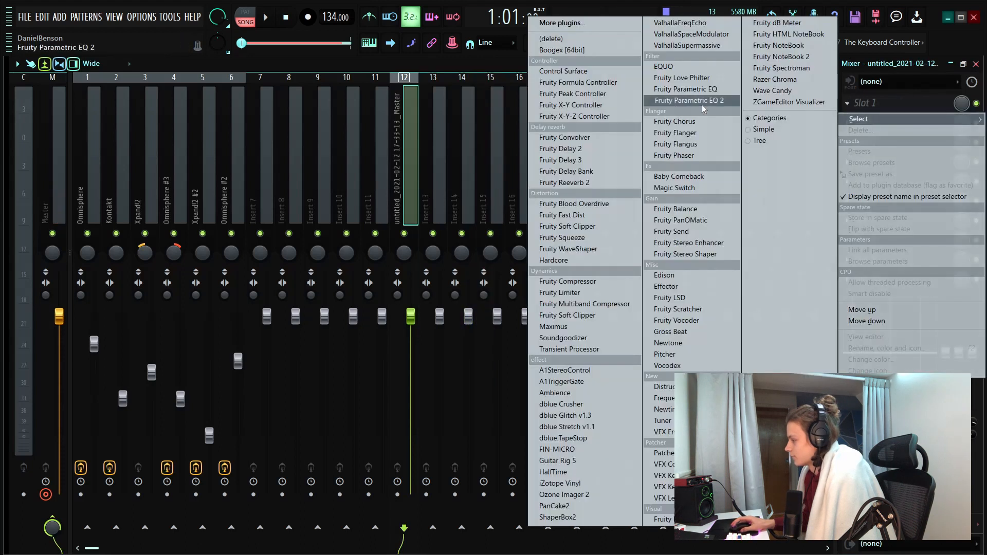
click(666, 100)
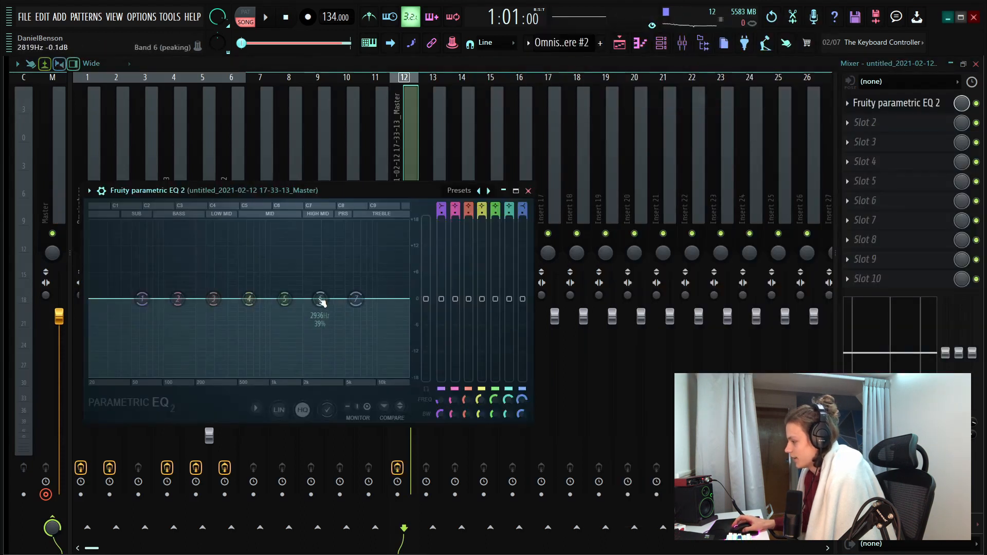
drag(320, 300, 344, 315)
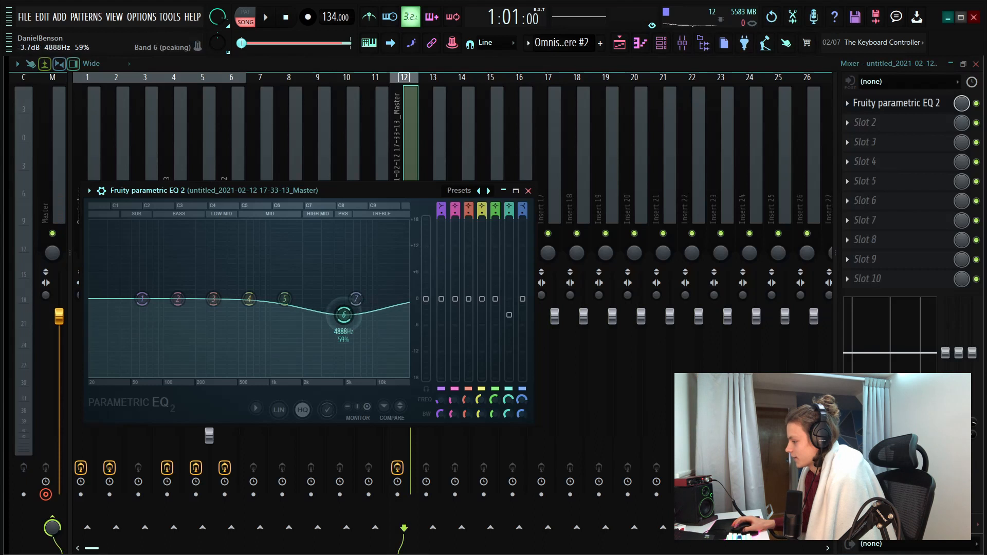
drag(213, 299, 198, 320)
key(space)
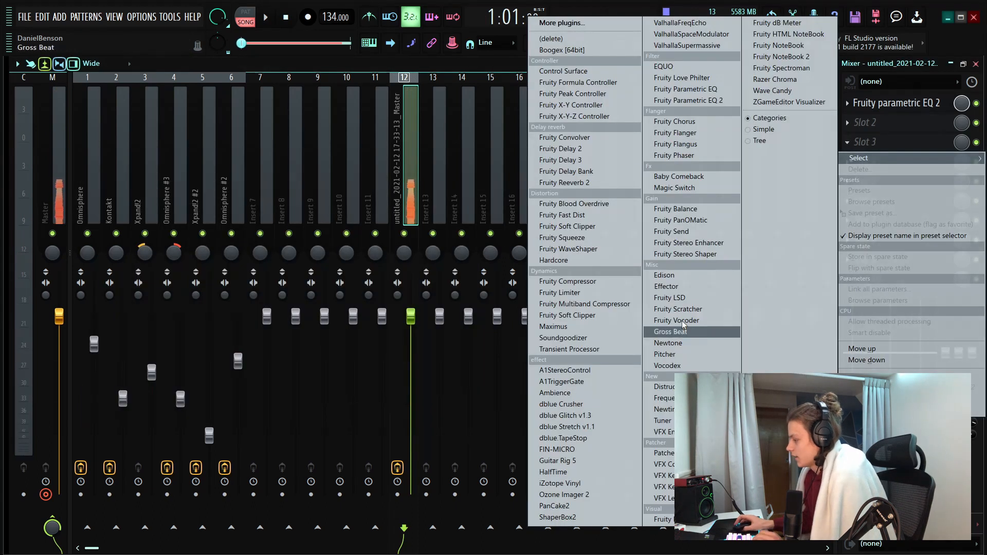
Add iZotope Vinyl in slot 3, set Wear to about 44% and Warp Depth to about 16%, and listen to it
click(561, 484)
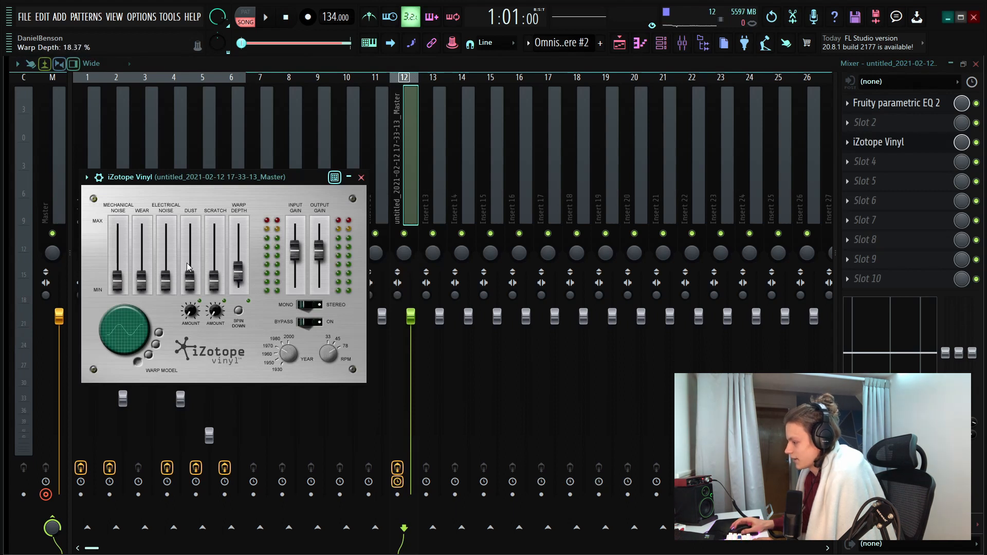
drag(140, 254, 141, 258)
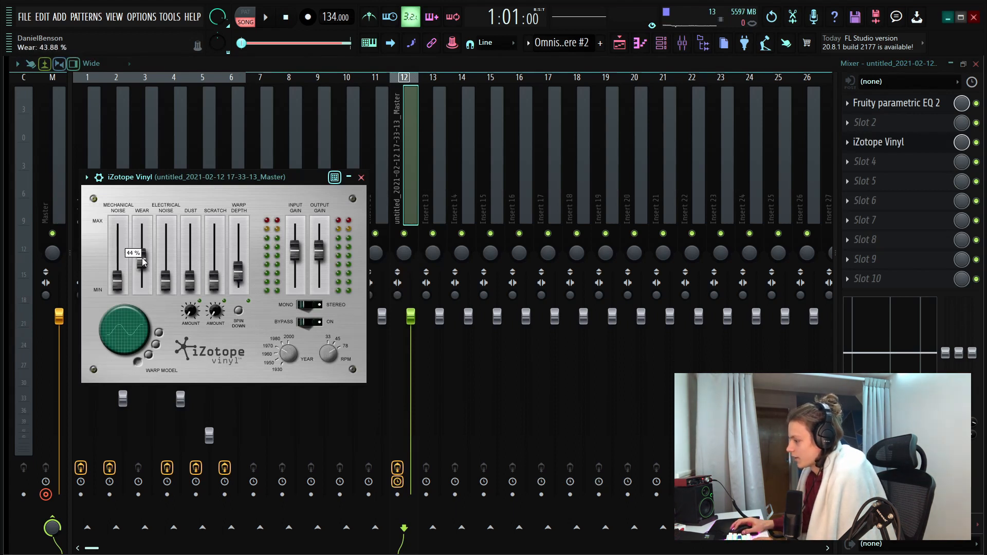
key(space)
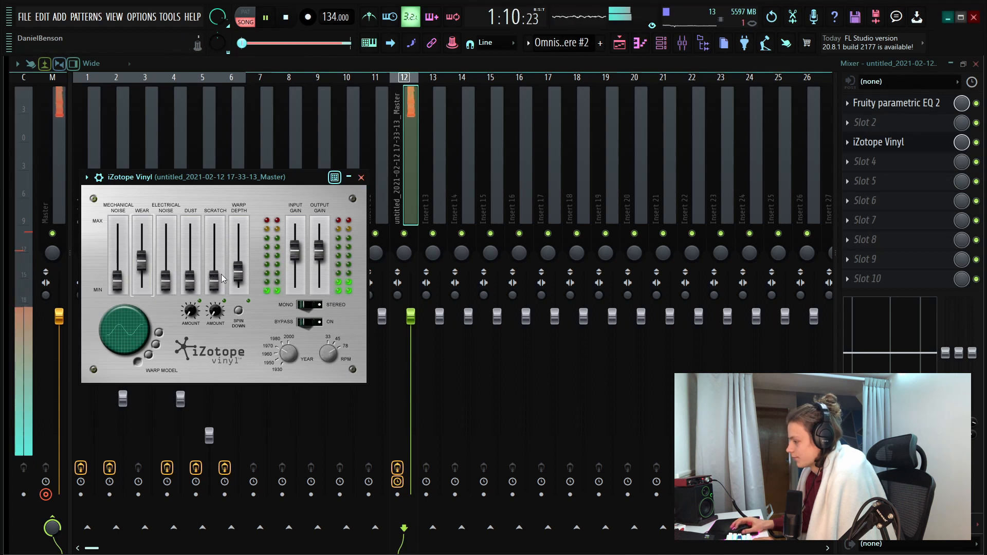
drag(237, 273, 237, 269)
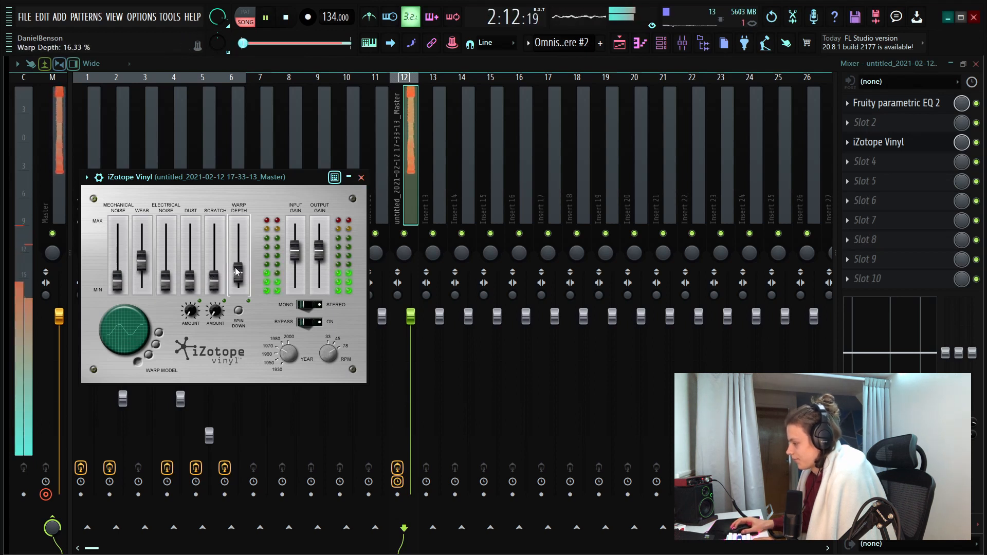
click(361, 177)
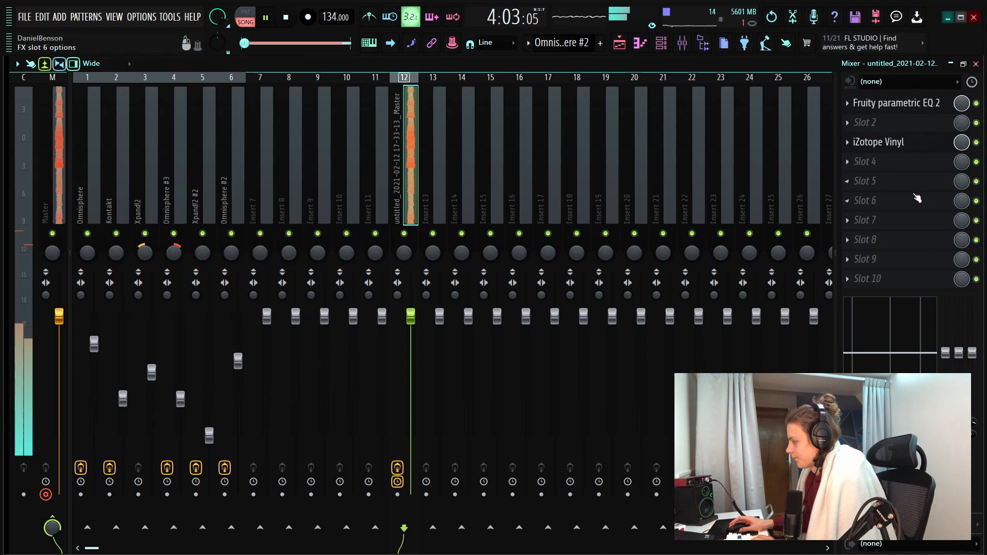
key(space)
Load Gross Beat in slot 5, choose the 1 Beat Gate volume preset, and preview it
click(863, 185)
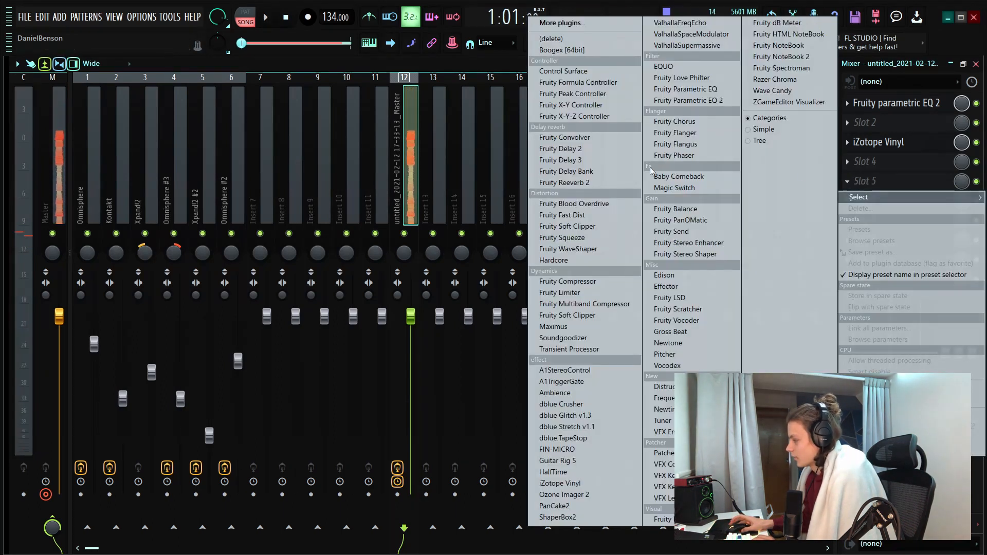
click(698, 332)
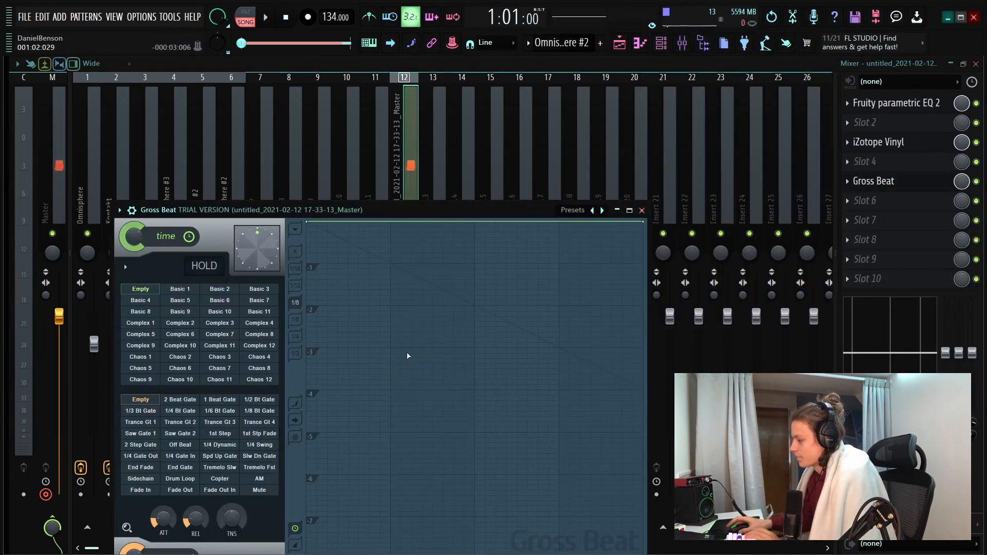
click(221, 400)
drag(411, 212, 425, 108)
key(space)
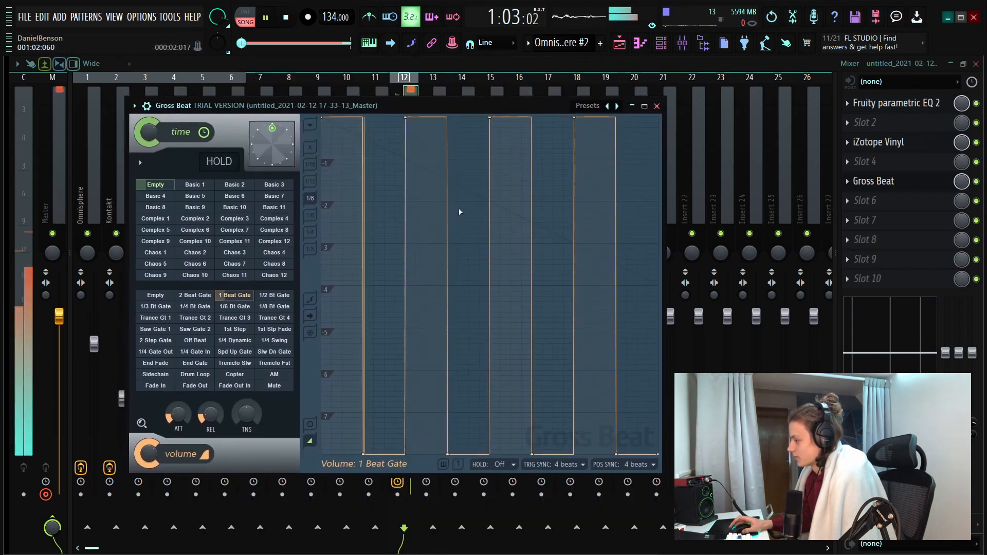
Raise the four low points of Gross Beat's volume envelope to make the gates shallow dips, preview them, and close the plugin
drag(364, 455, 364, 159)
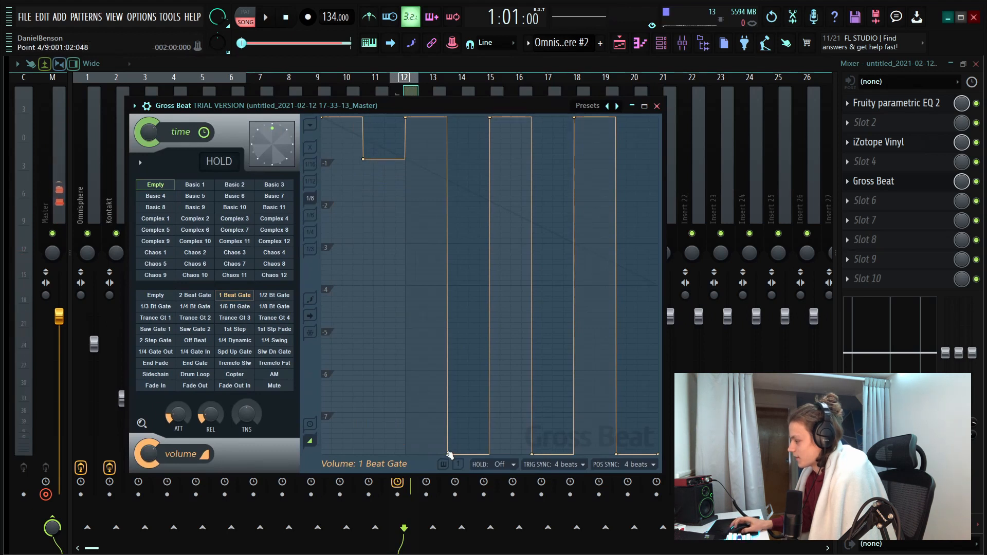
drag(448, 455, 447, 201)
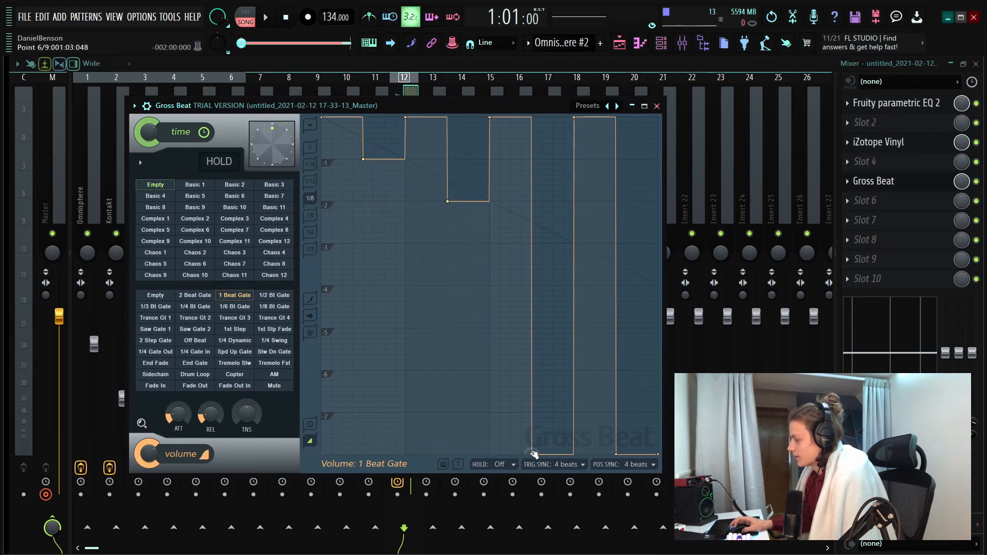
drag(532, 456, 533, 180)
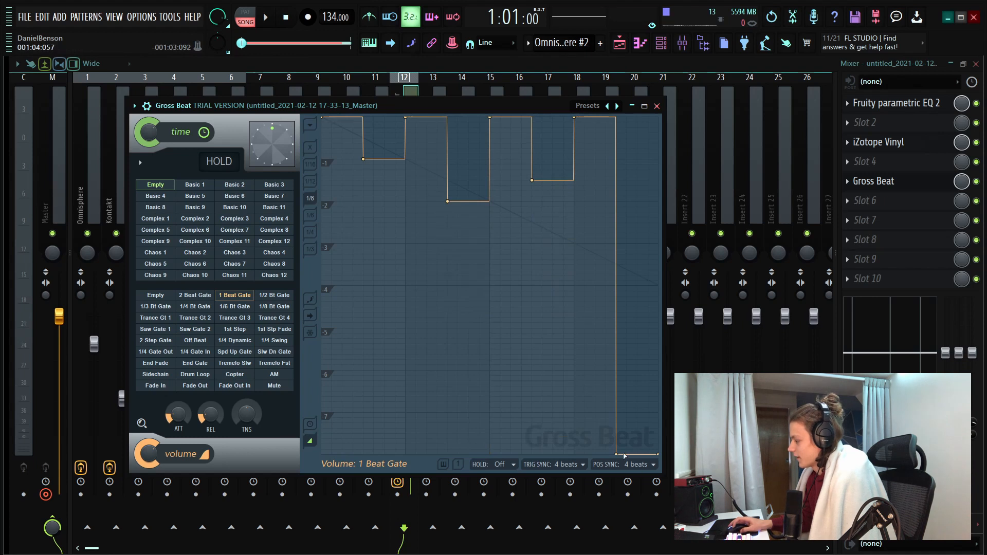
drag(618, 454, 617, 163)
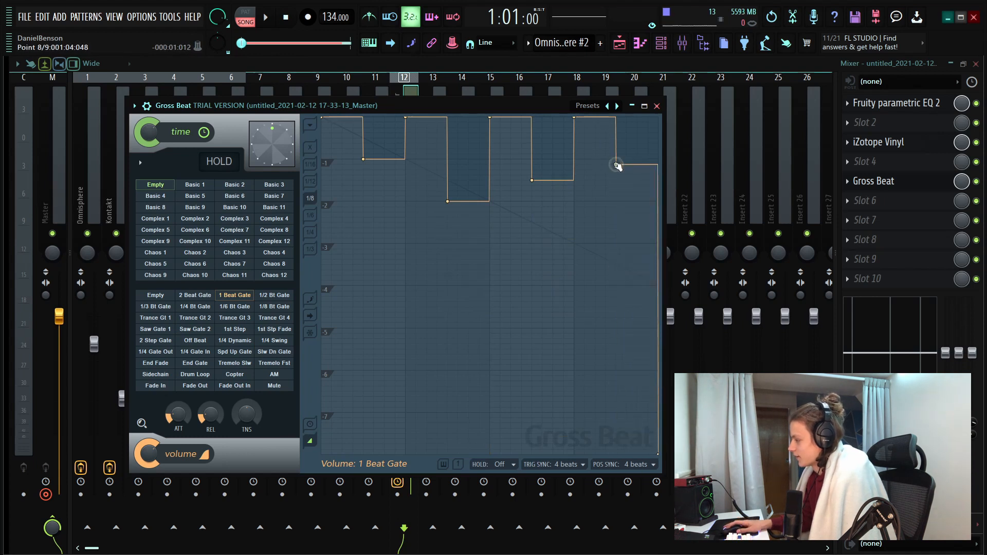
drag(514, 106, 517, 163)
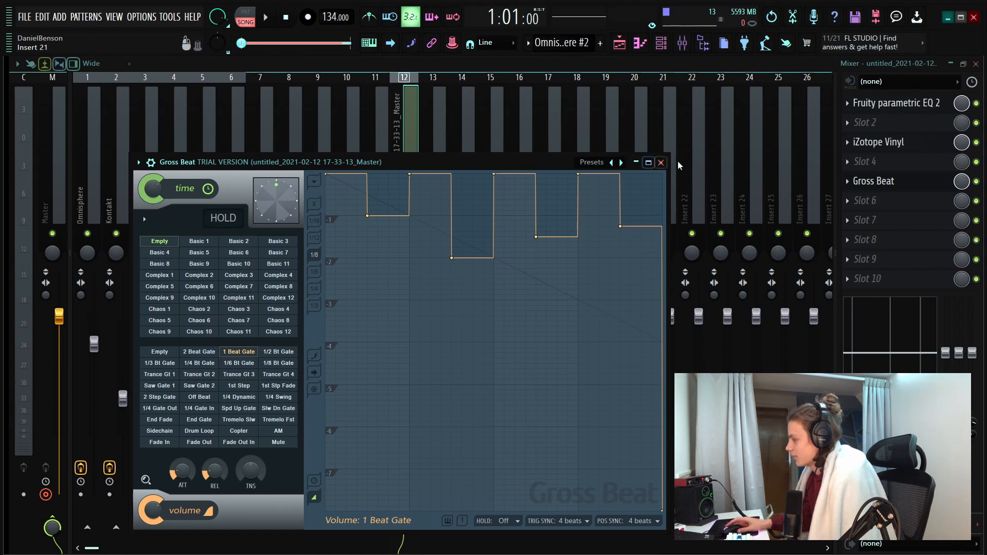
key(space)
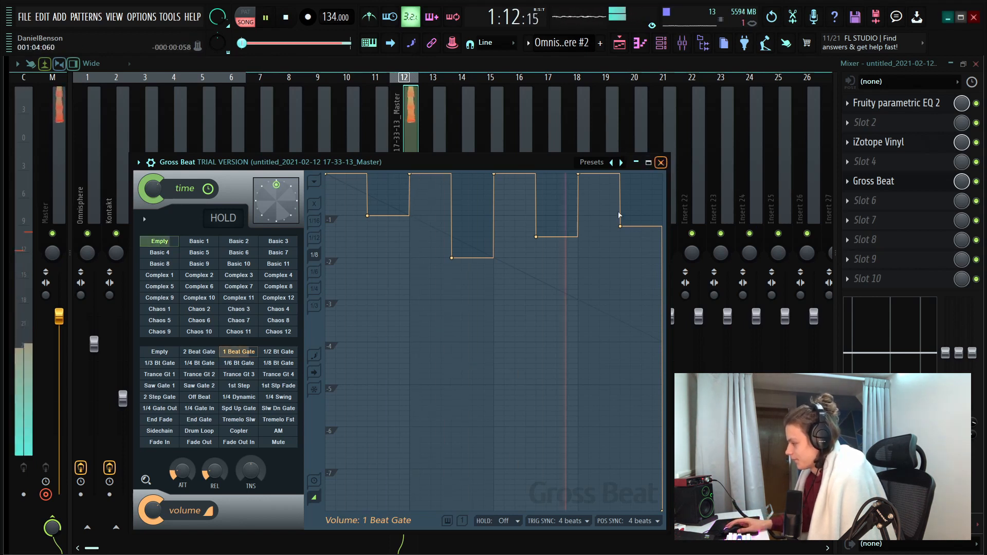
drag(453, 259, 453, 226)
key(space)
click(661, 162)
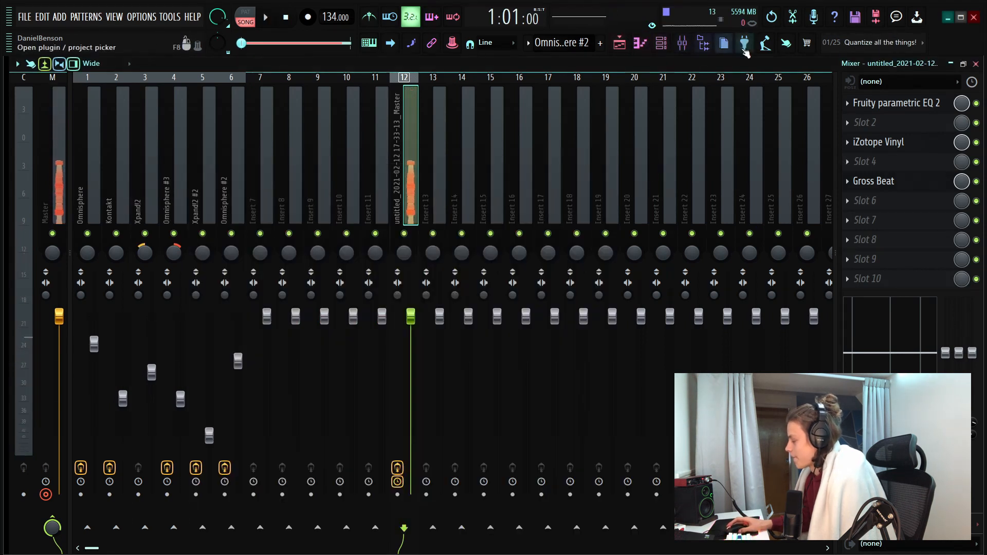
Open the playlist, expand the Accents folder of the one shot kit, and place Crinkle - Accents on track 2
click(620, 42)
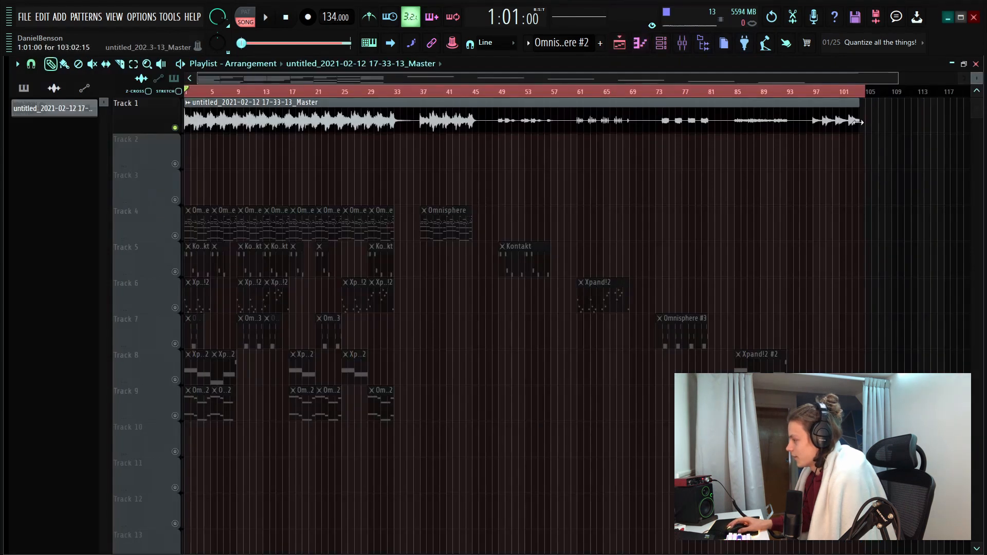
drag(857, 122, 866, 122)
scroll(302, 93, up, 3)
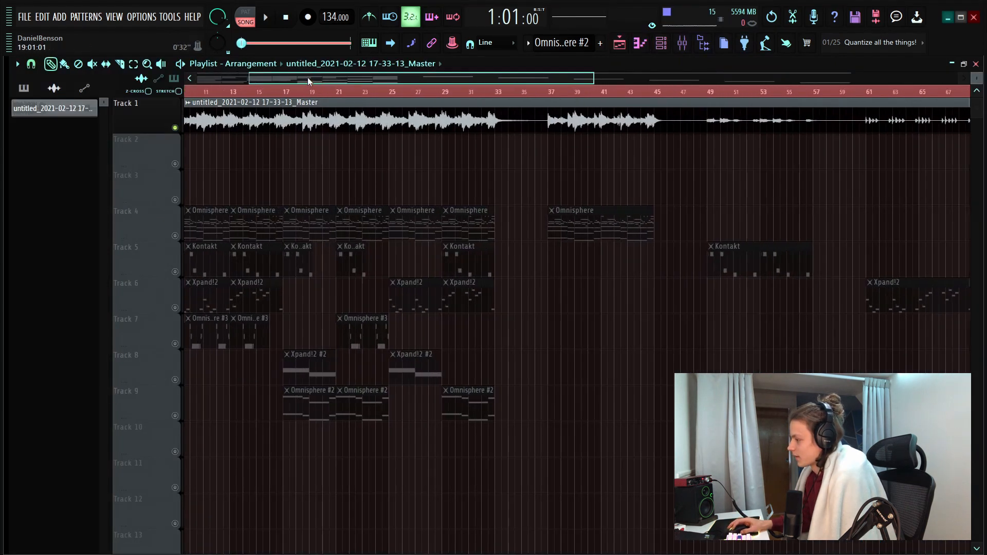
drag(7, 249, 237, 226)
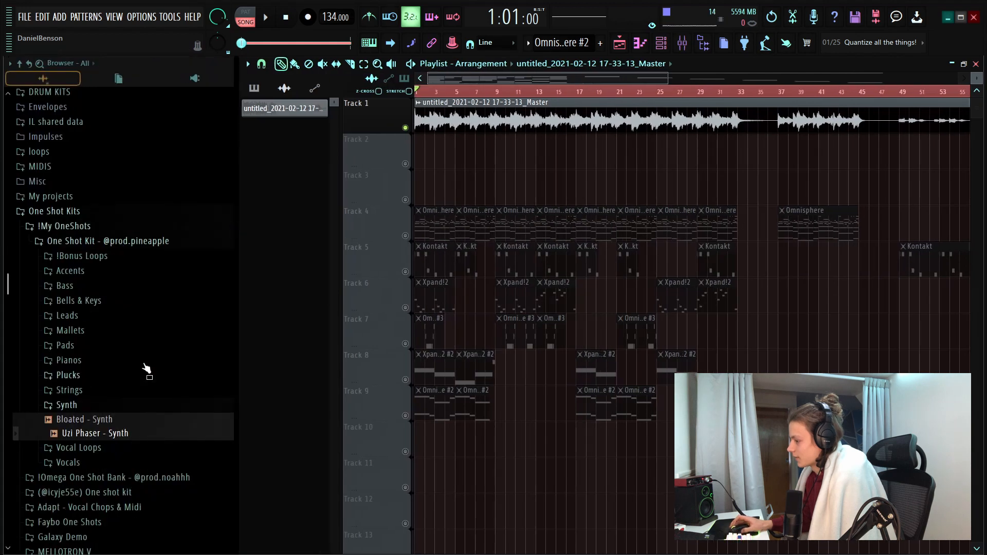
click(72, 274)
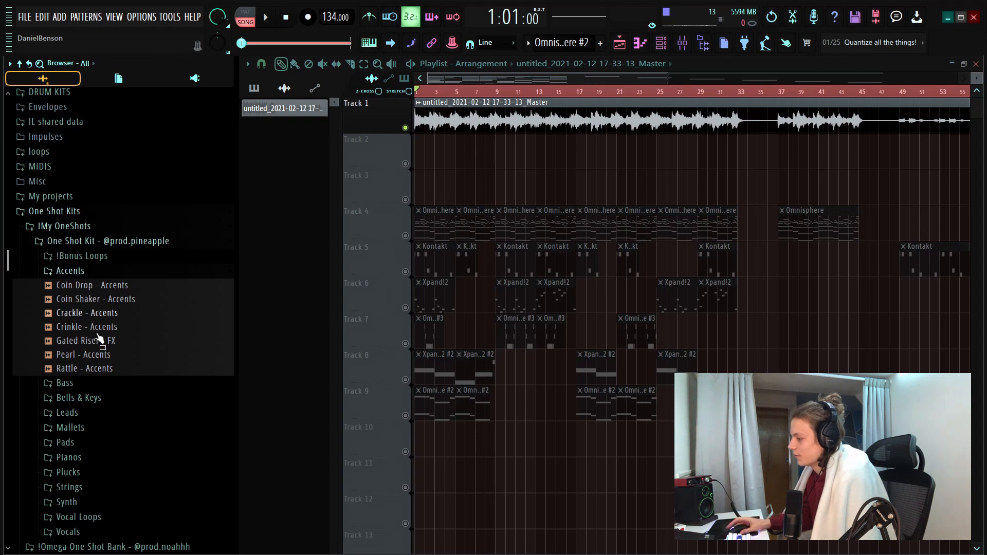
click(67, 330)
drag(69, 332, 415, 157)
click(406, 165)
Duplicate the Crinkle - Accents clip on track 2 to fill bars 1 to 33, and delete the surplus copy
drag(525, 153, 495, 187)
key(ctrl+b)
key(ctrl+b)
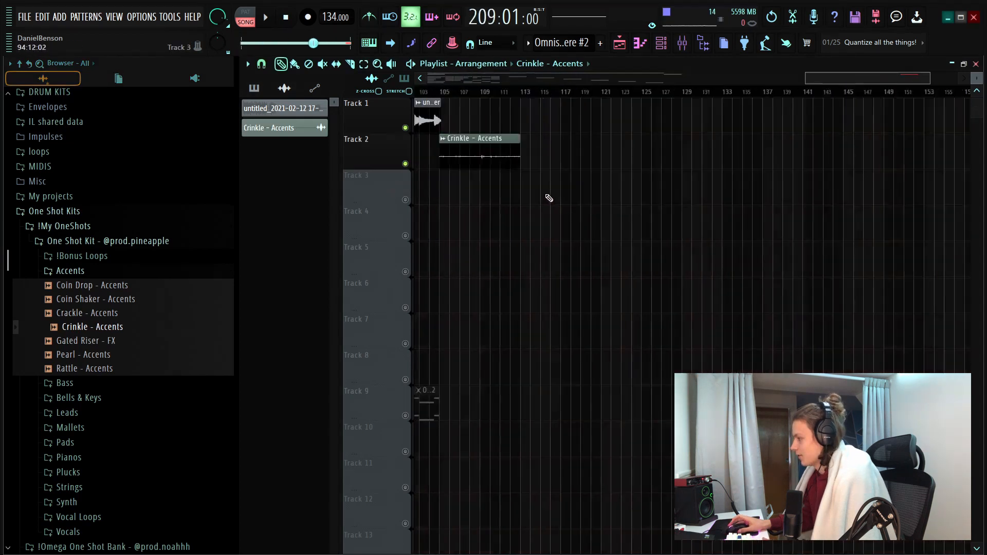
click(856, 92)
right_click(866, 142)
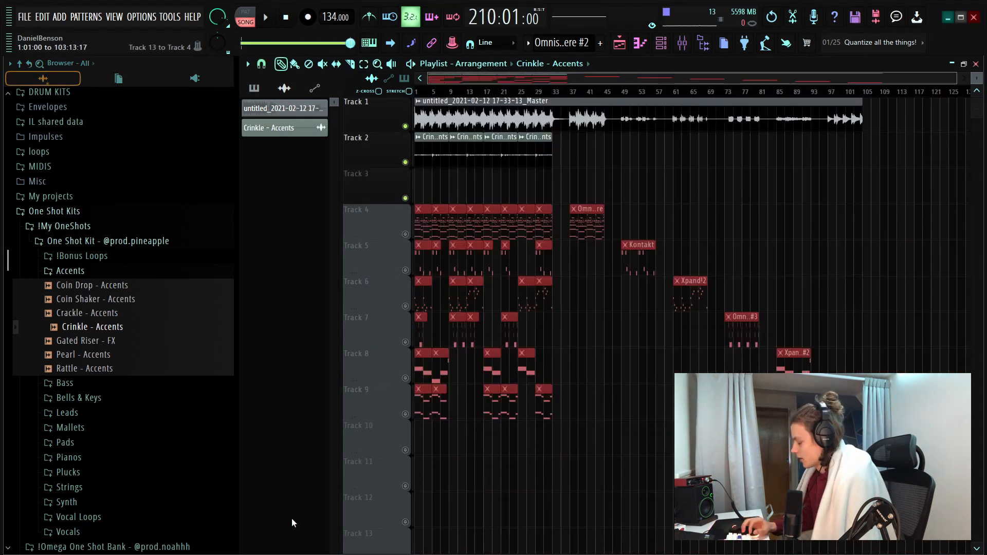
Move the muted pattern clips down one track and place Pearl - Accents at bar 1 on track 3
click(72, 356)
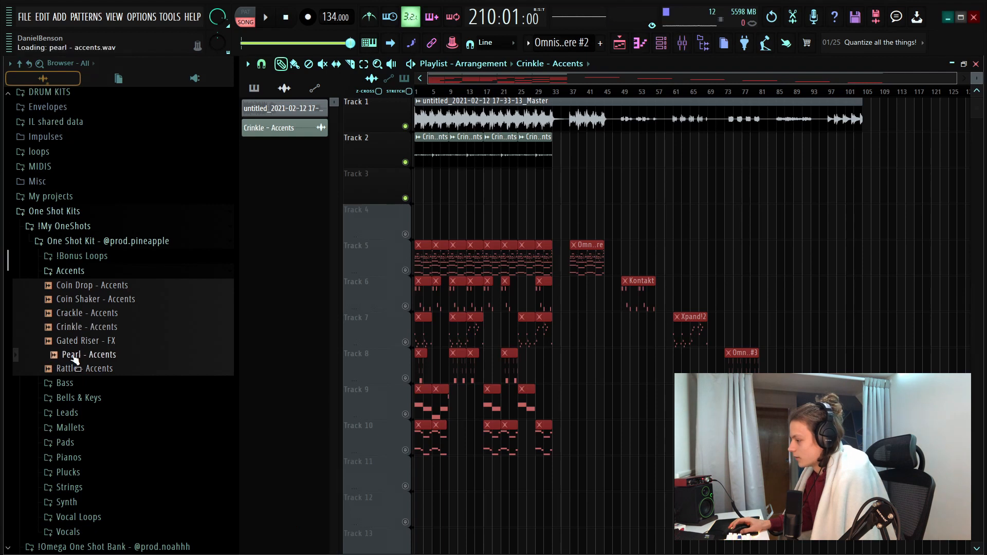
drag(74, 360, 427, 196)
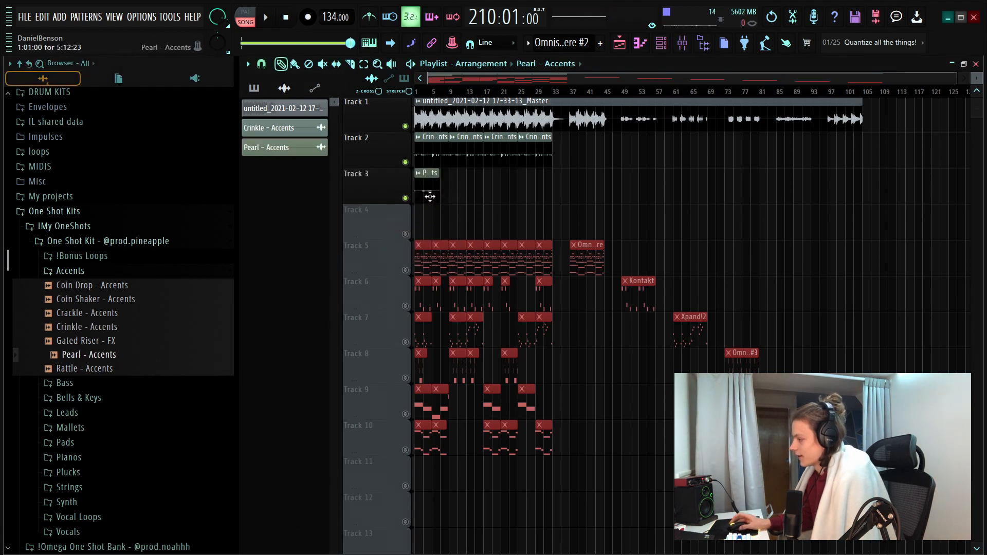
Time-stretch the Pearl - Accents clip to 8 bars in its channel settings and play it with the melody
scroll(439, 87, up, 5)
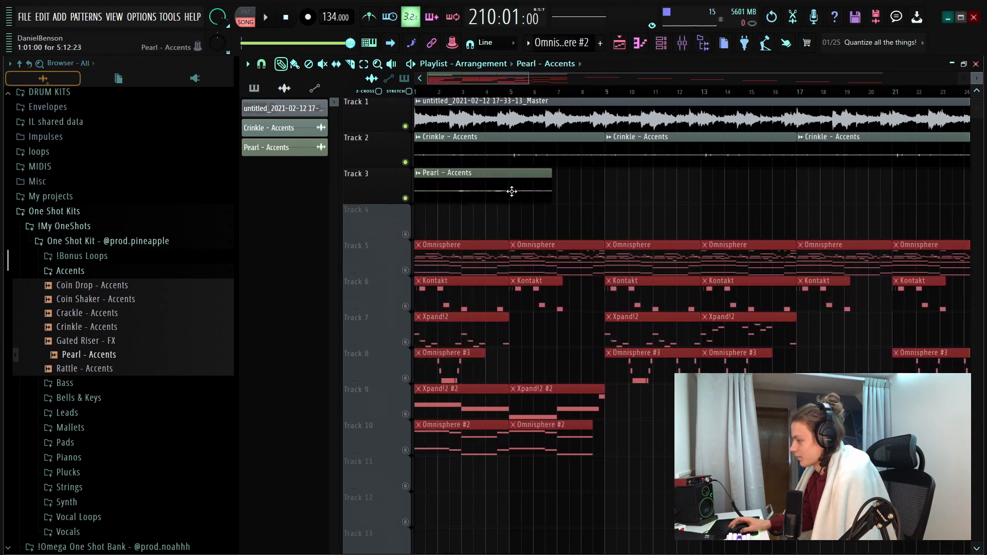
double_click(502, 193)
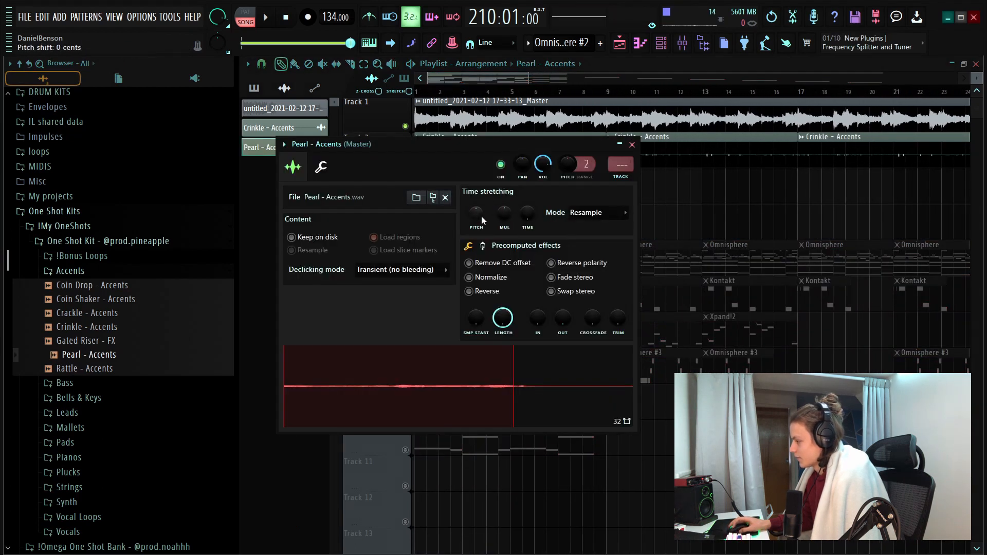
drag(496, 151, 516, 267)
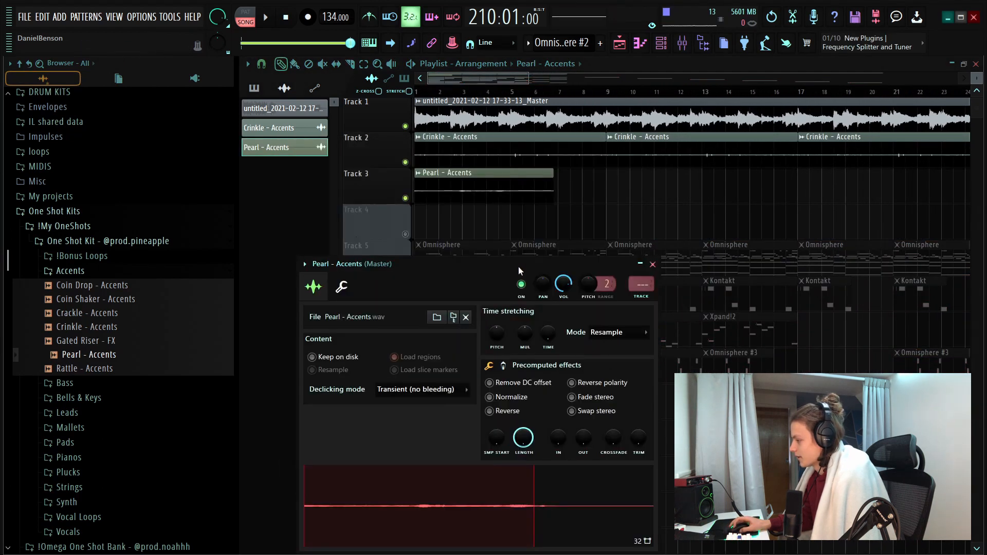
drag(548, 336, 548, 316)
click(652, 264)
key(space)
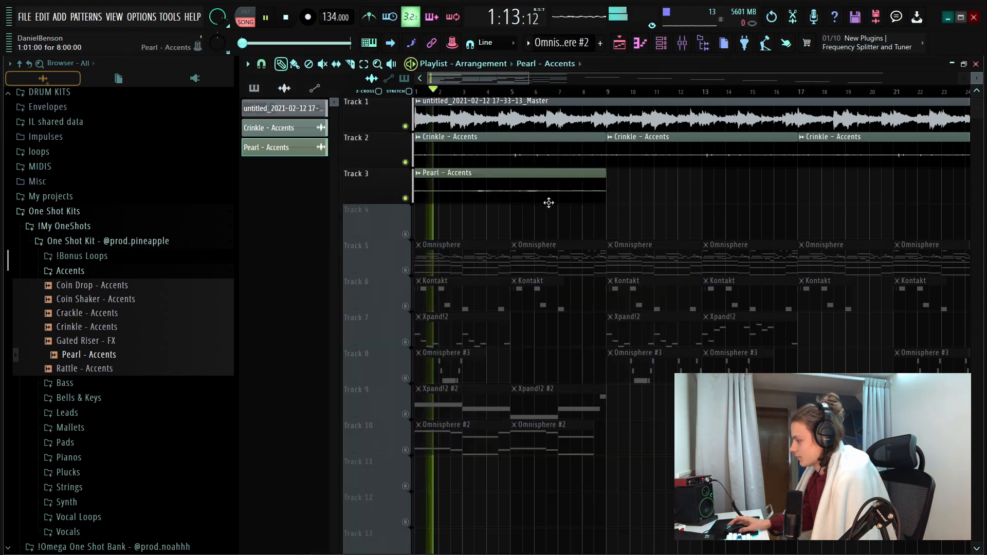
Place a second Pearl - Accents clip at bar 17 on track 3 and narrow the browser
double_click(499, 194)
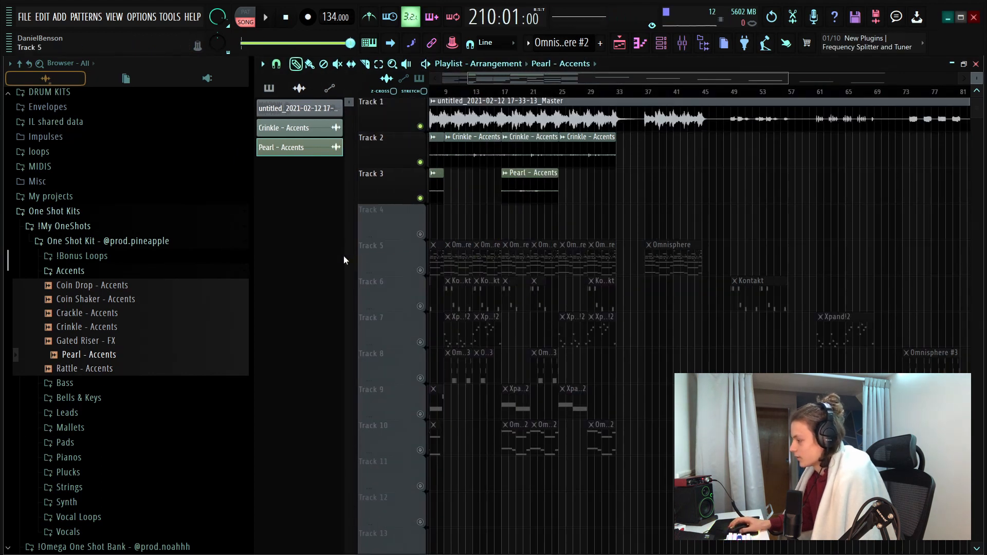
drag(249, 254, 143, 252)
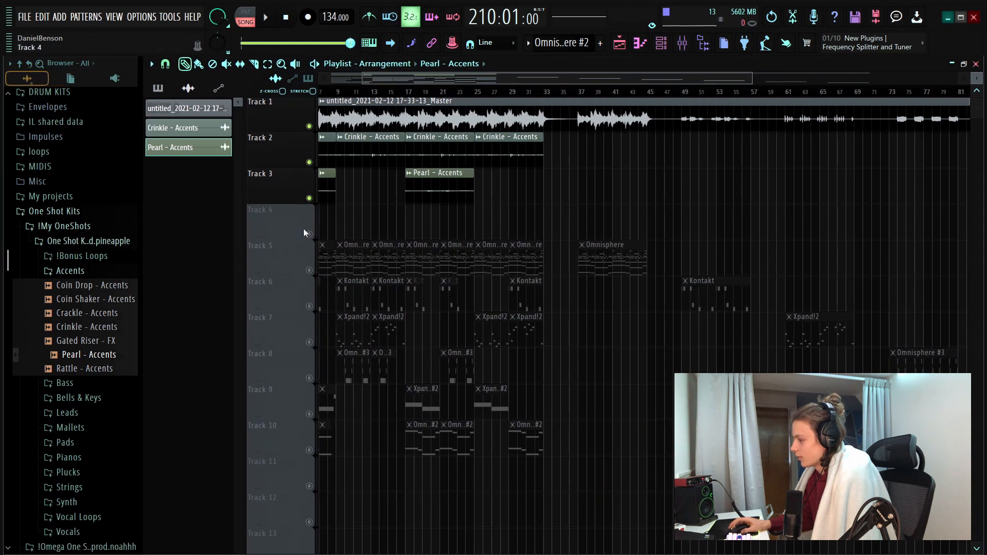
drag(422, 78, 237, 76)
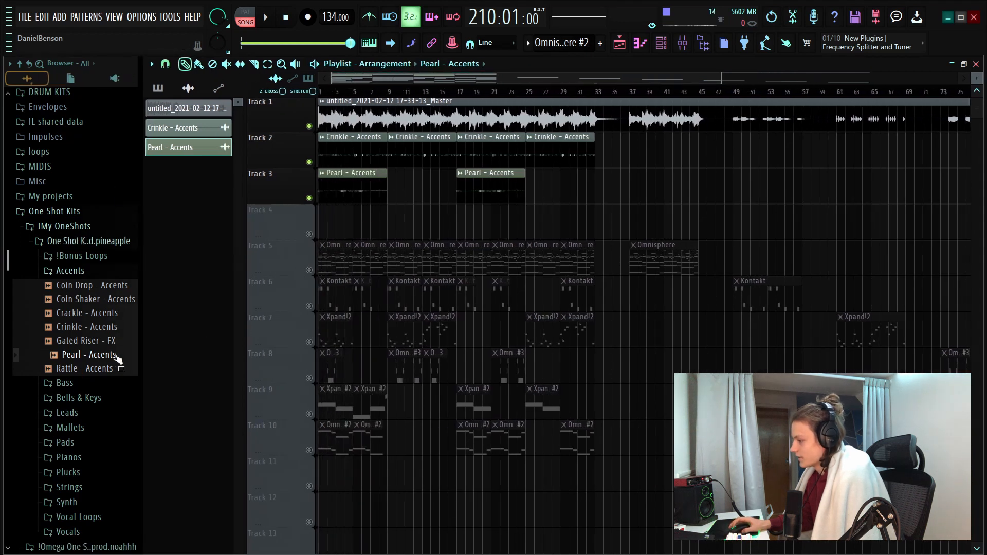
Place Rattle - Accents at bar 1 on track 4 and move the muted pattern clips down one track
drag(71, 369, 319, 221)
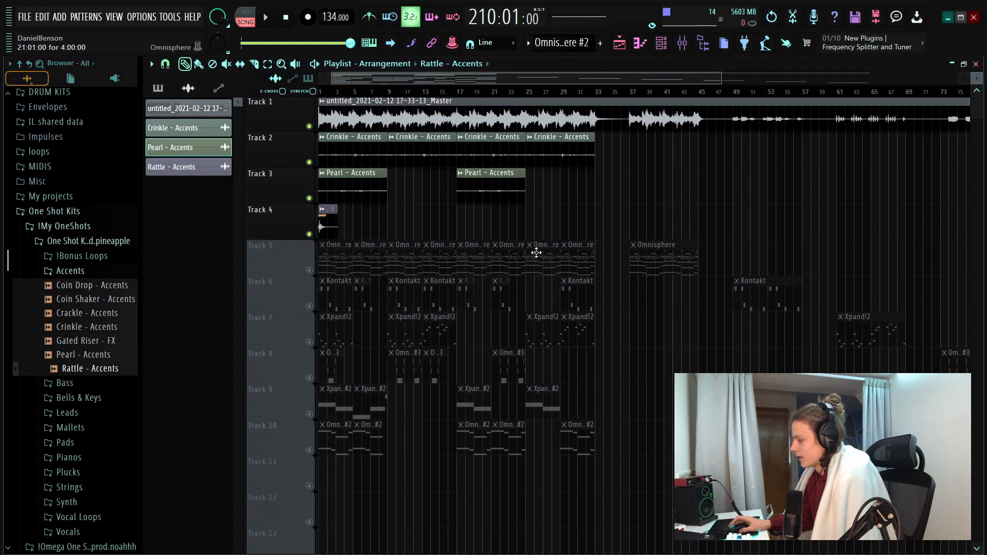
scroll(661, 181, down, 3)
drag(914, 241, 277, 499)
key(shift+Down)
Listen to the Rattle - Accents clip together with the melody and the other accents
key(space)
key(space)
scroll(337, 94, up, 5)
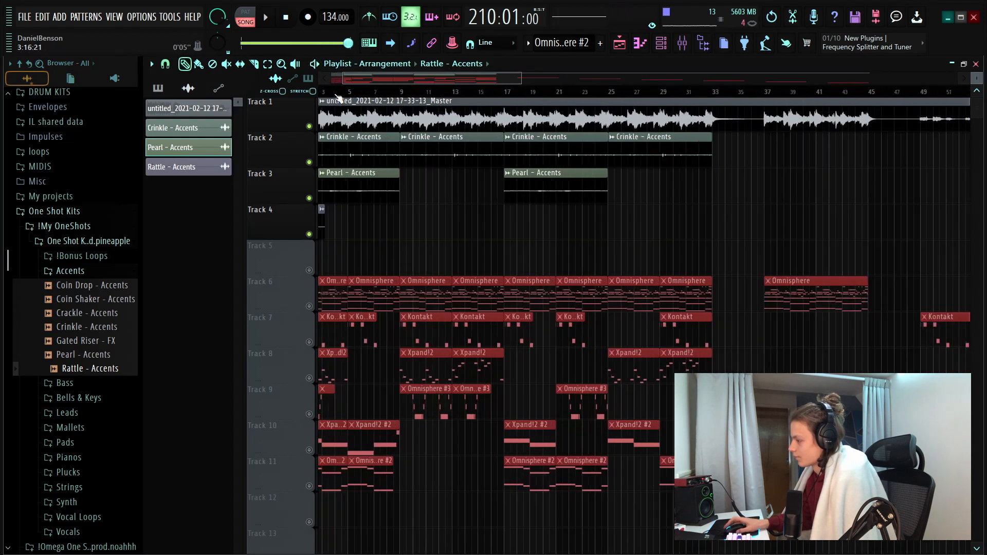
key(space)
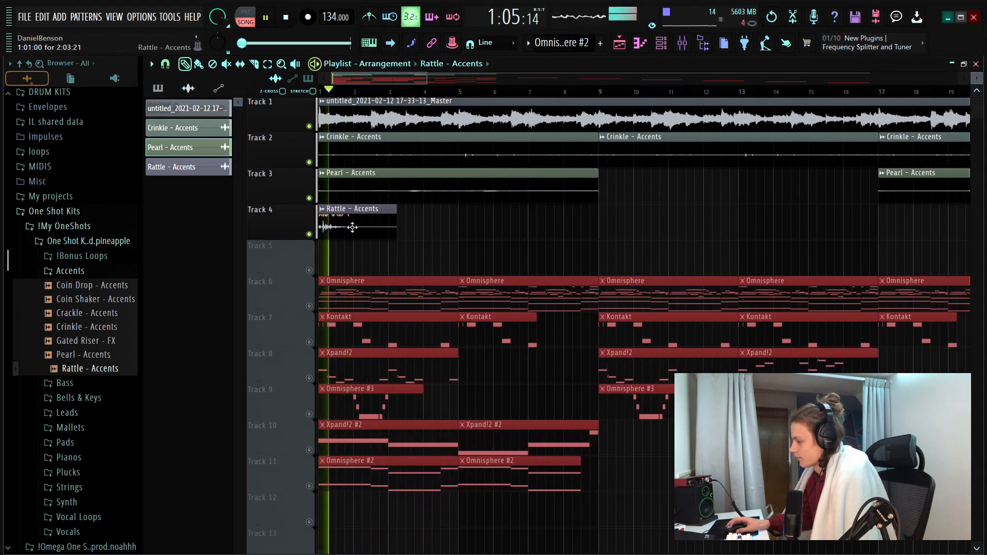
double_click(325, 209)
key(space)
key(Escape)
Collapse the browser to widen the playlist
scroll(447, 91, down, 5)
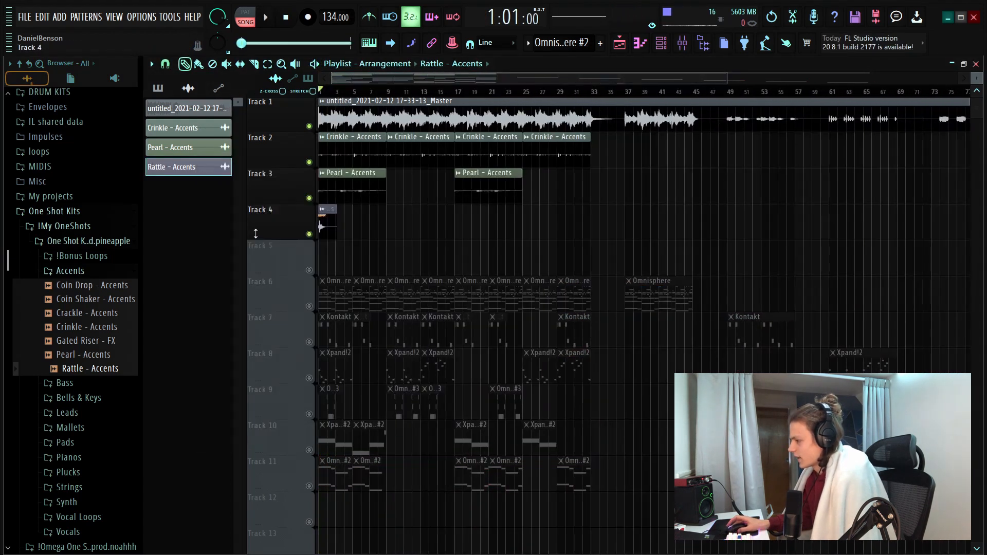
drag(140, 245, 4, 250)
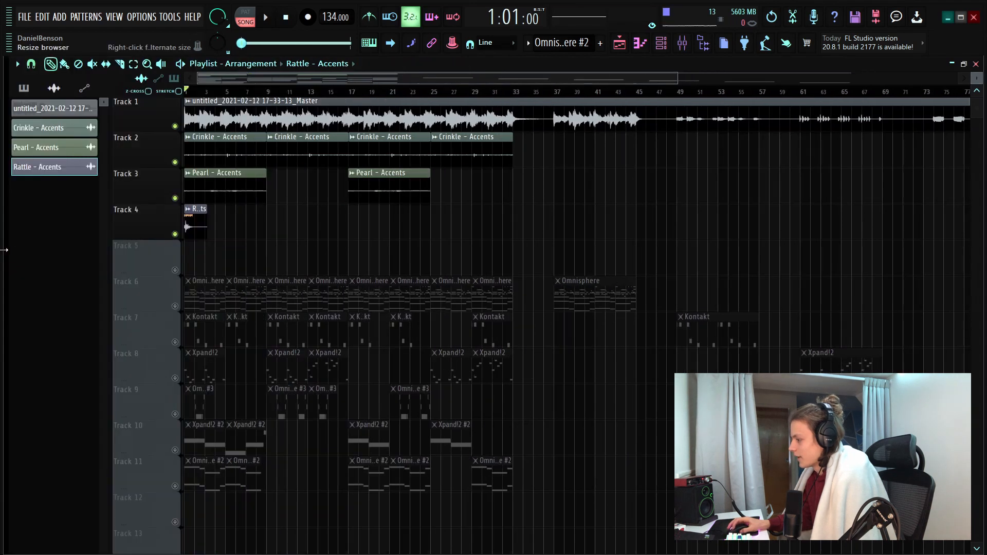
scroll(244, 92, up, 5)
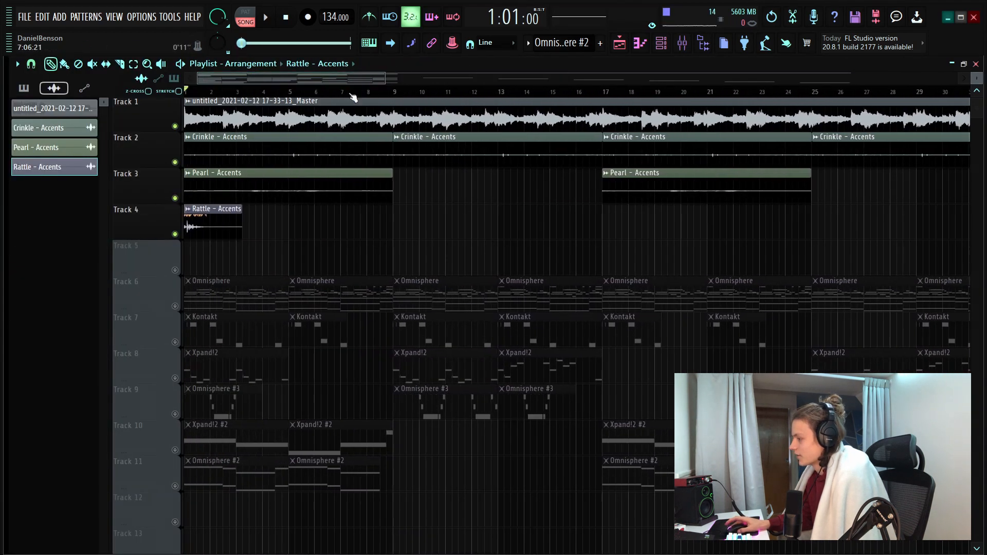